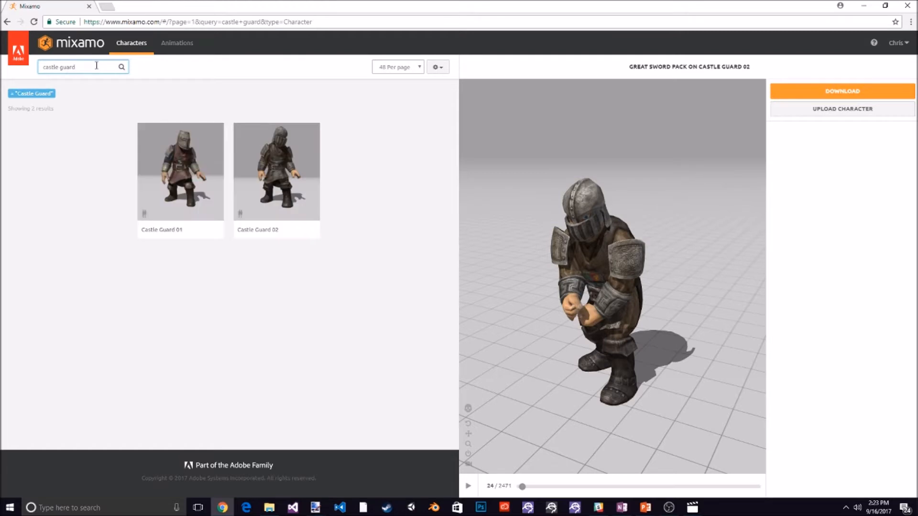
Load the Castle Guard 01 character and search the animations for "great sword pack".
click(177, 171)
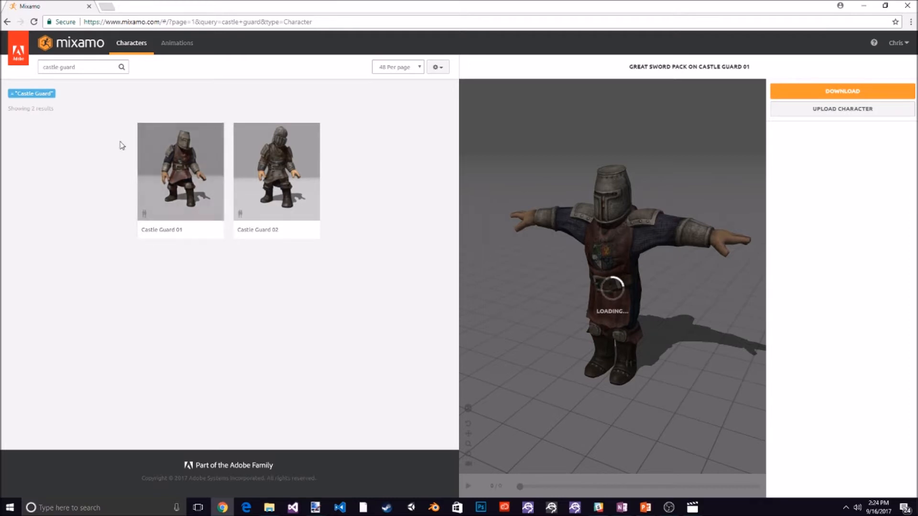
click(181, 49)
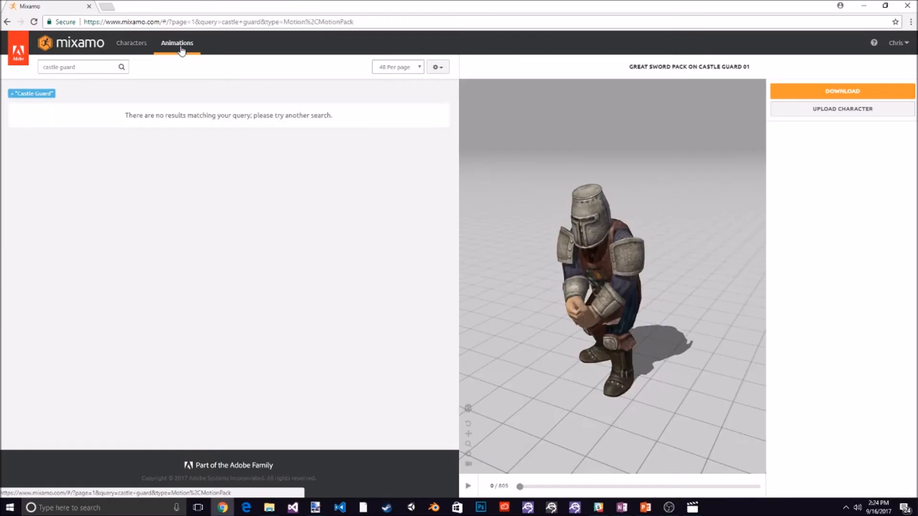
triple_click(94, 67)
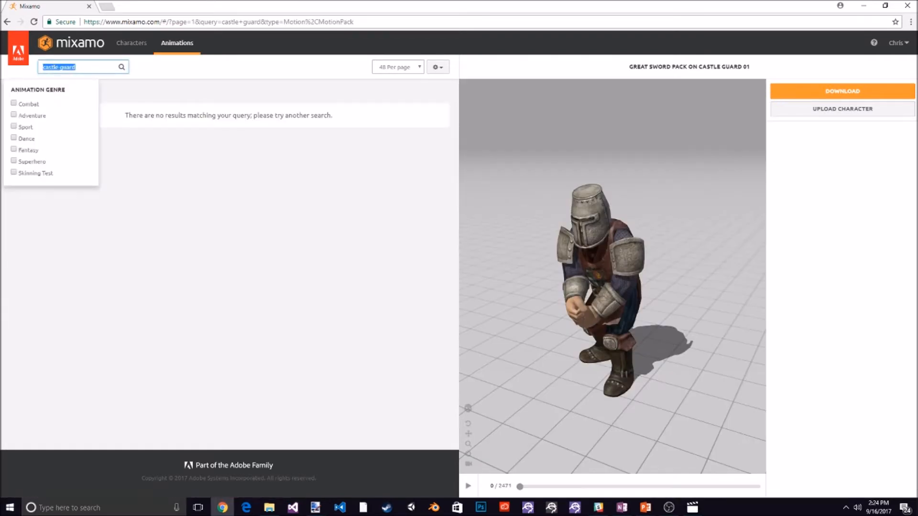
text(g)
key(BackSpace)
key(BackSpace)
key(Return)
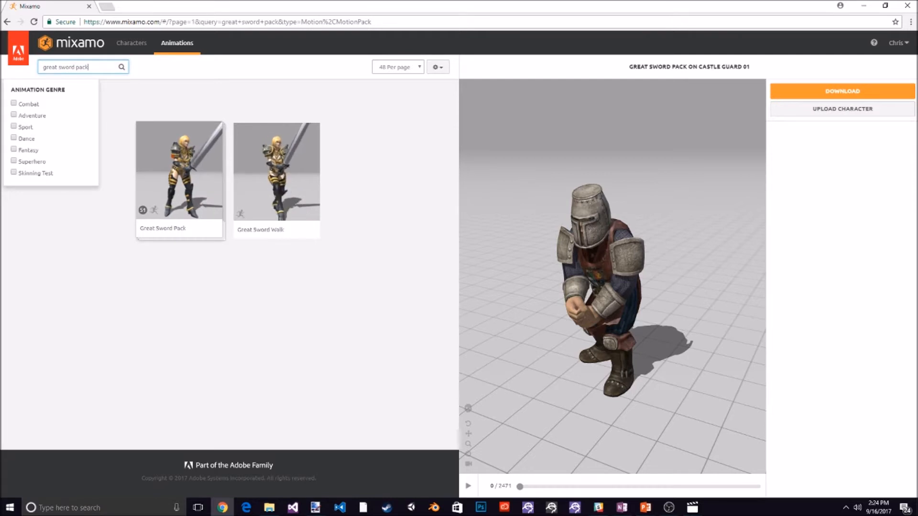
Apply the Great Sword Pack to the character and download it as FBX in T-pose, 30 frames per second, without keyframe reduction.
click(188, 184)
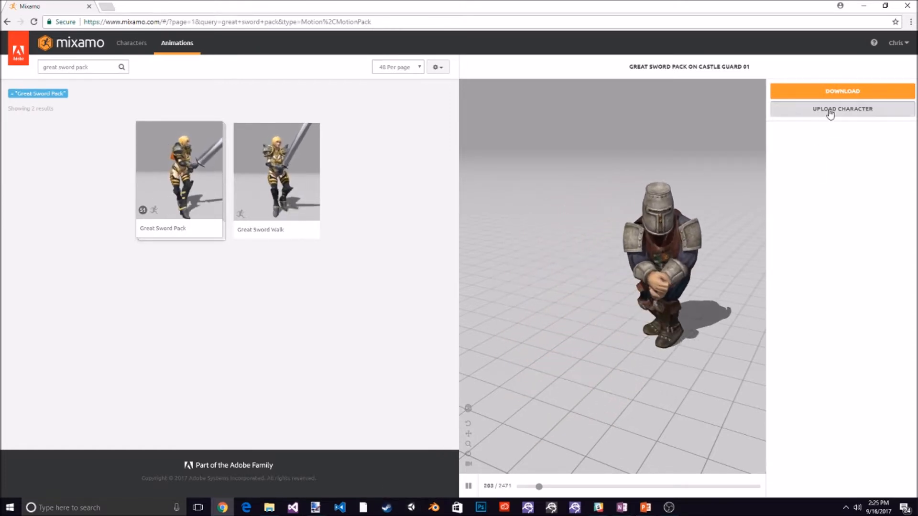
click(837, 93)
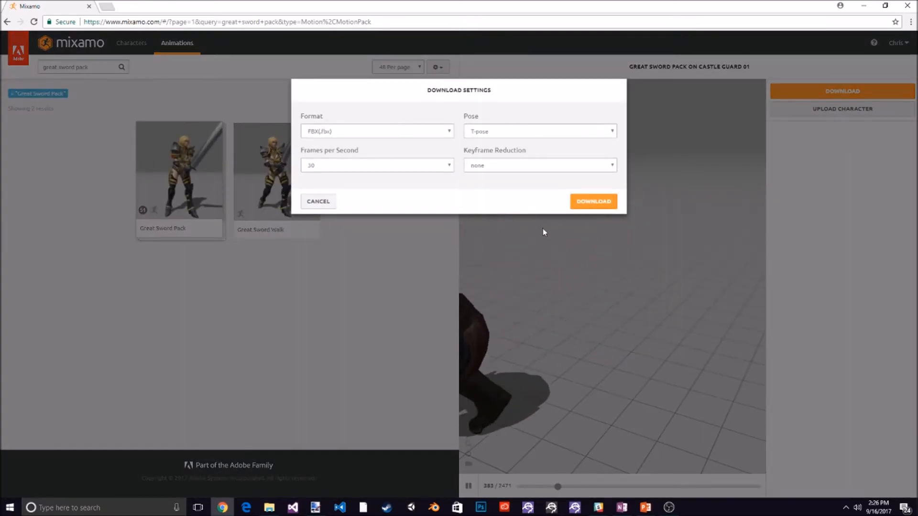
click(590, 205)
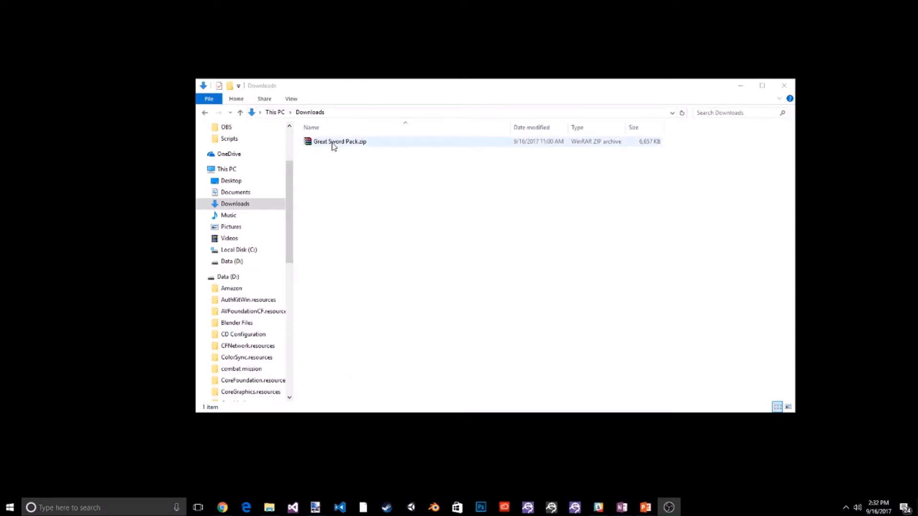
Extract Great Sword Pack.zip in Downloads into its own Great Sword Pack folder and open that folder.
right_click(333, 145)
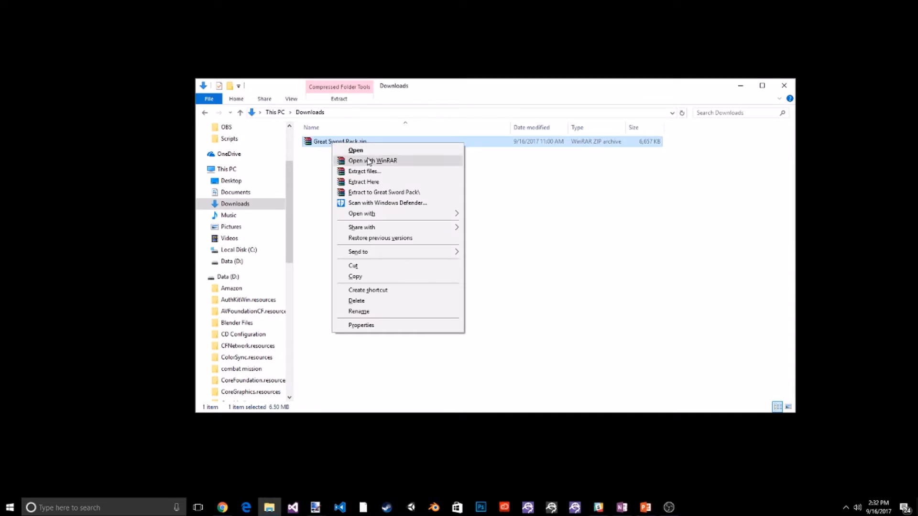
click(389, 192)
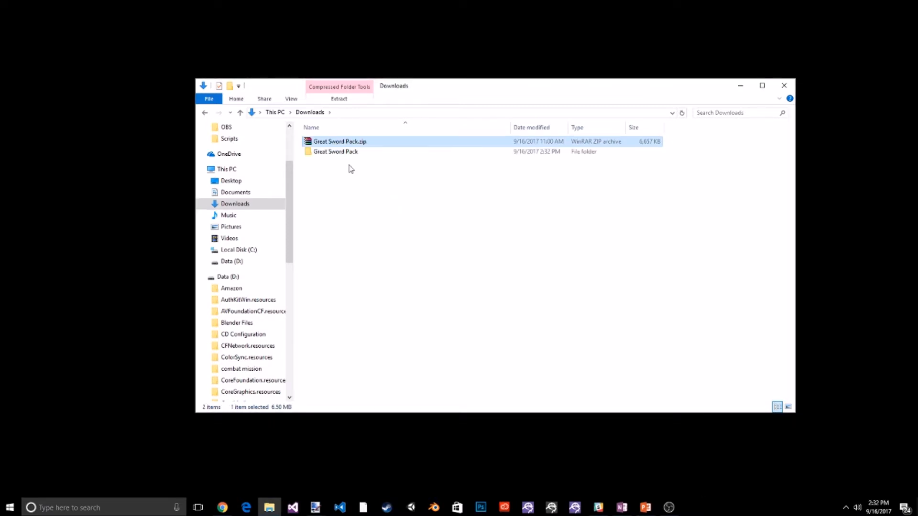
double_click(341, 152)
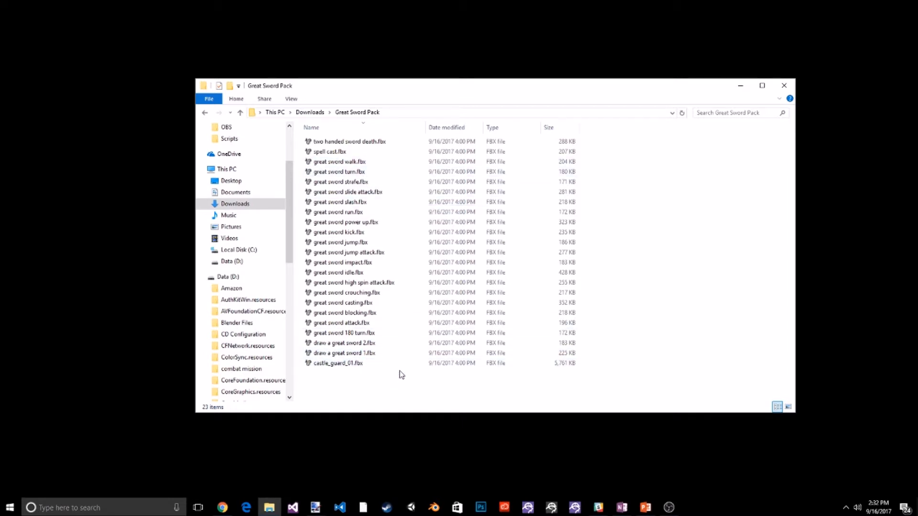
Copy castle_guard_01.fbx from the extracted Great Sword Pack folder.
click(338, 365)
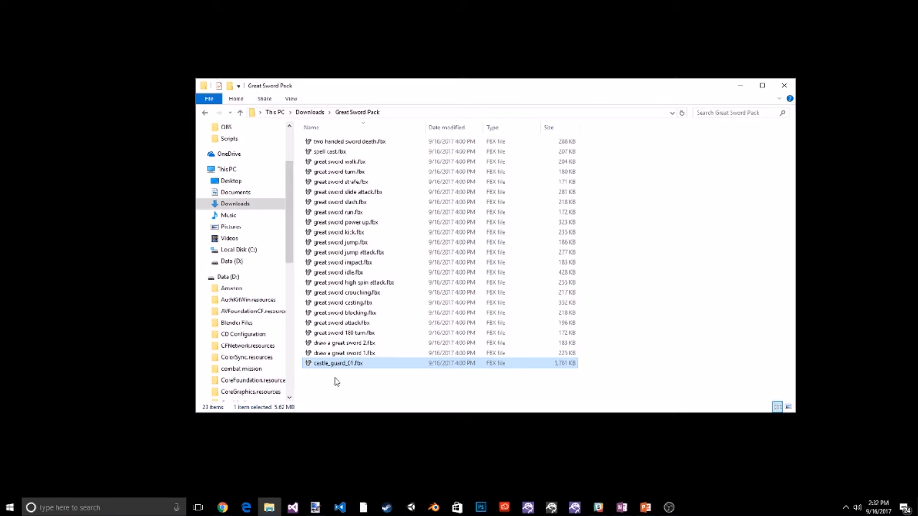
right_click(338, 366)
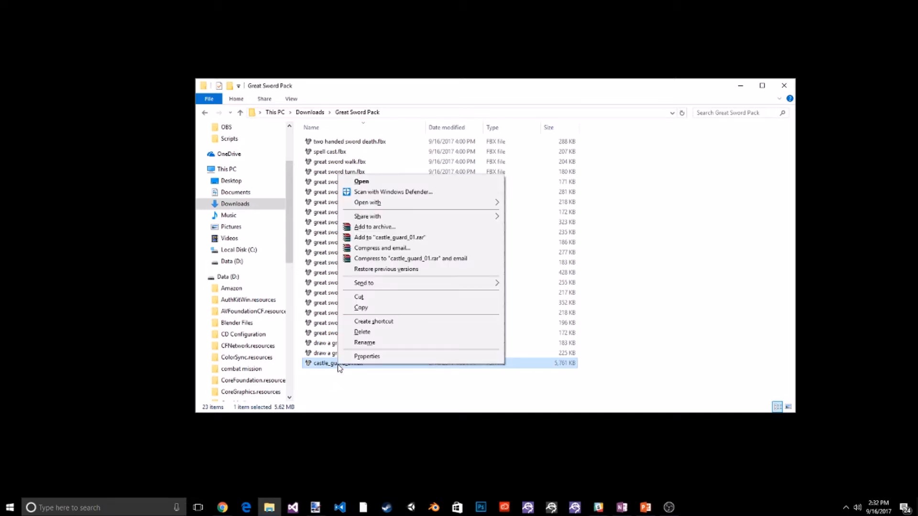
click(364, 308)
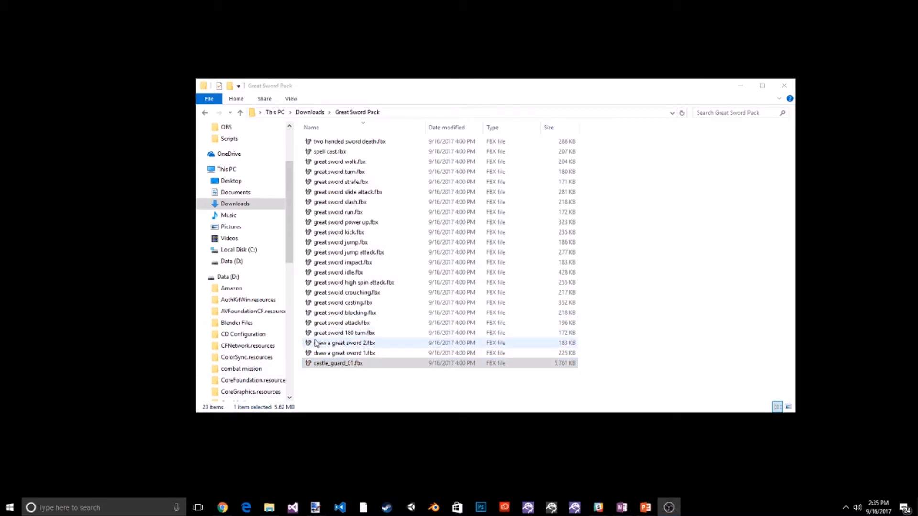
Open the folder D:\Amazon\Lumberyard\1.10.0.0\dev\SamplesProject\Objects\CharacterModels.
click(233, 261)
double_click(322, 142)
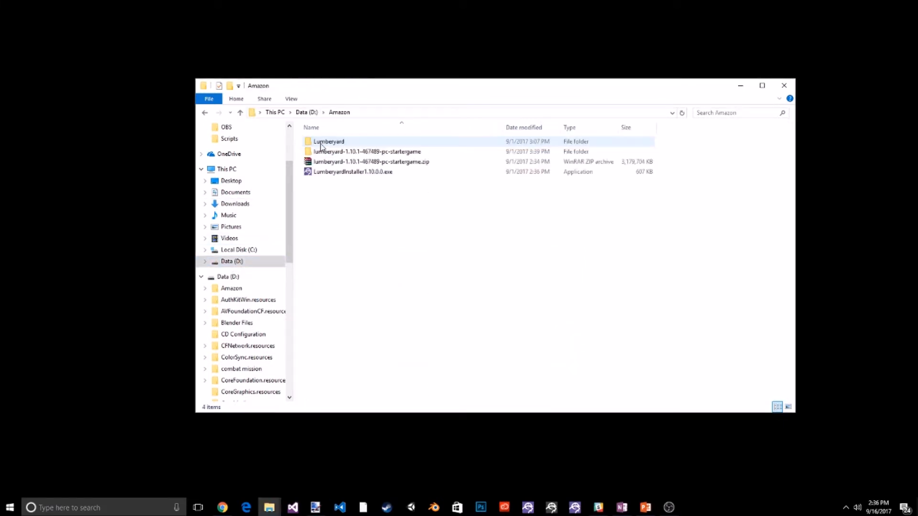
double_click(321, 144)
double_click(322, 144)
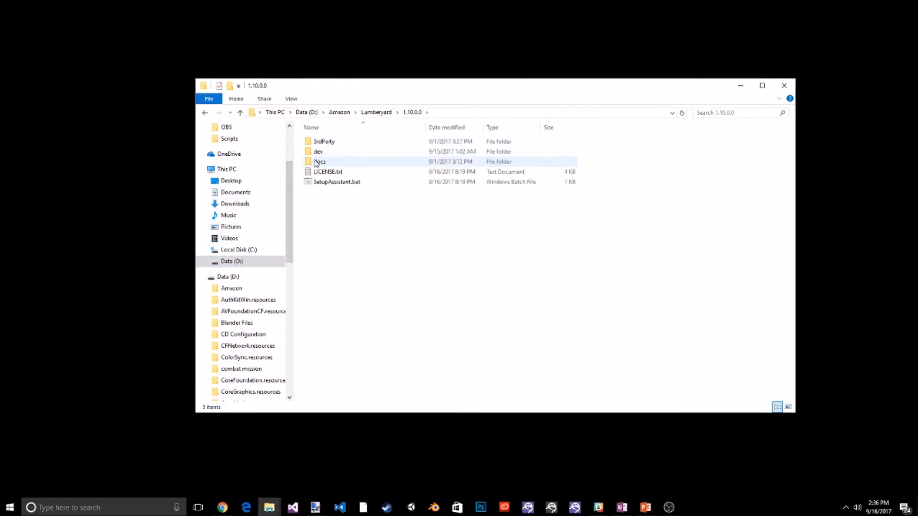
double_click(317, 152)
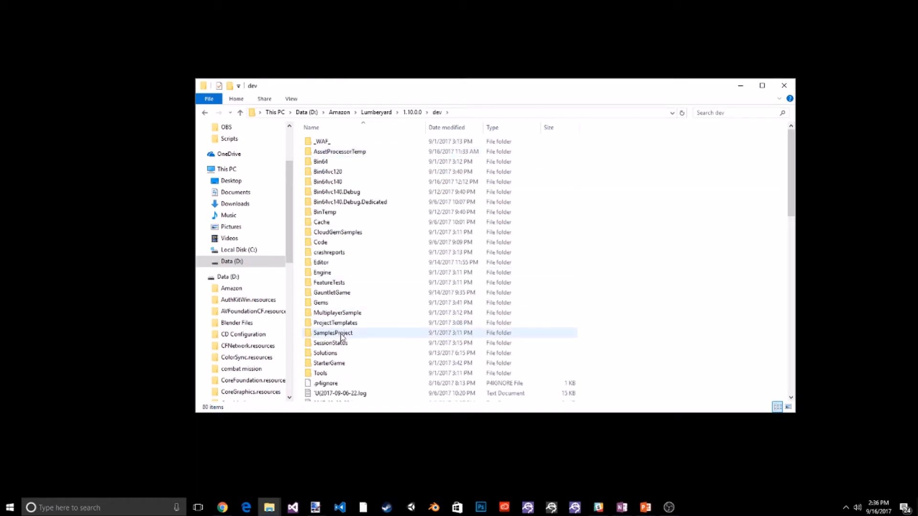
double_click(310, 333)
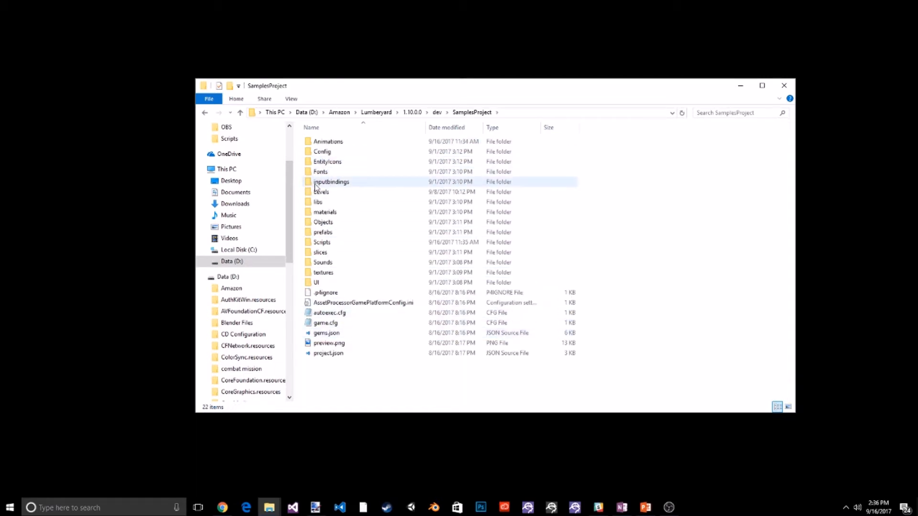
double_click(316, 223)
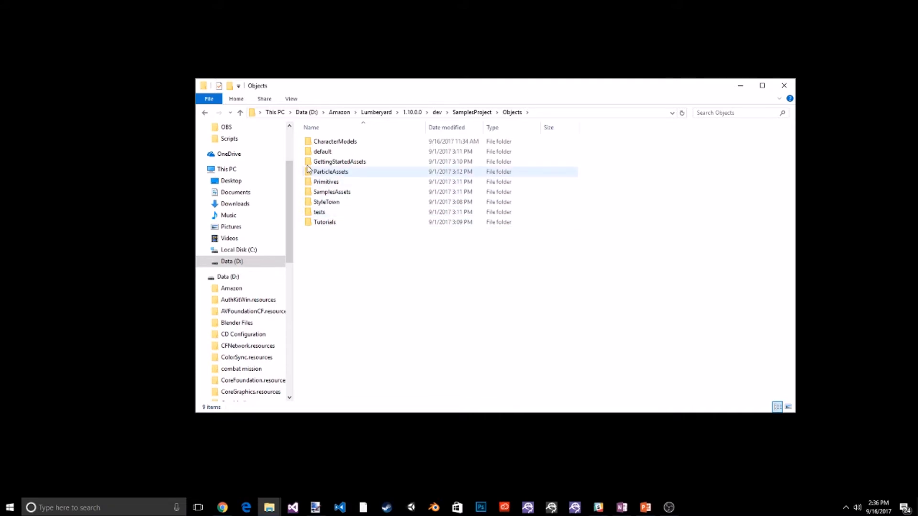
double_click(311, 142)
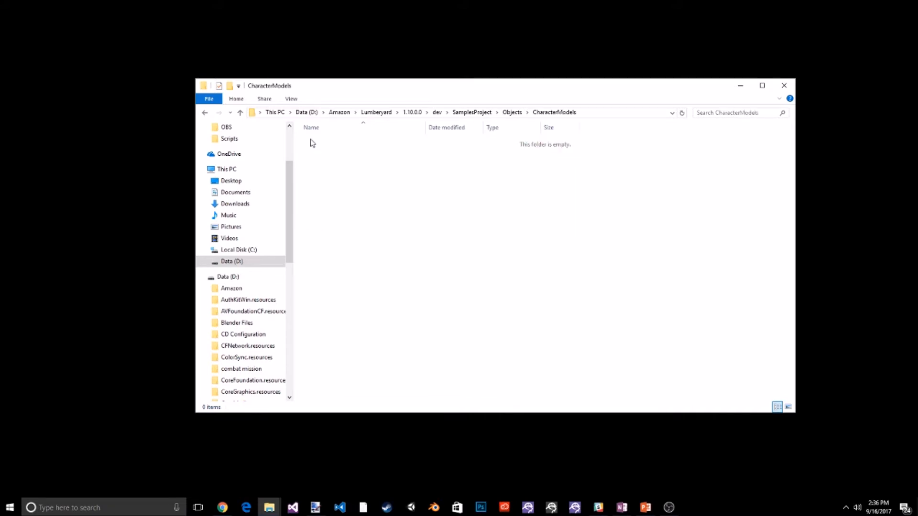
Create a new folder named CastleGuard inside CharacterModels.
right_click(316, 190)
mouse_move(344, 336)
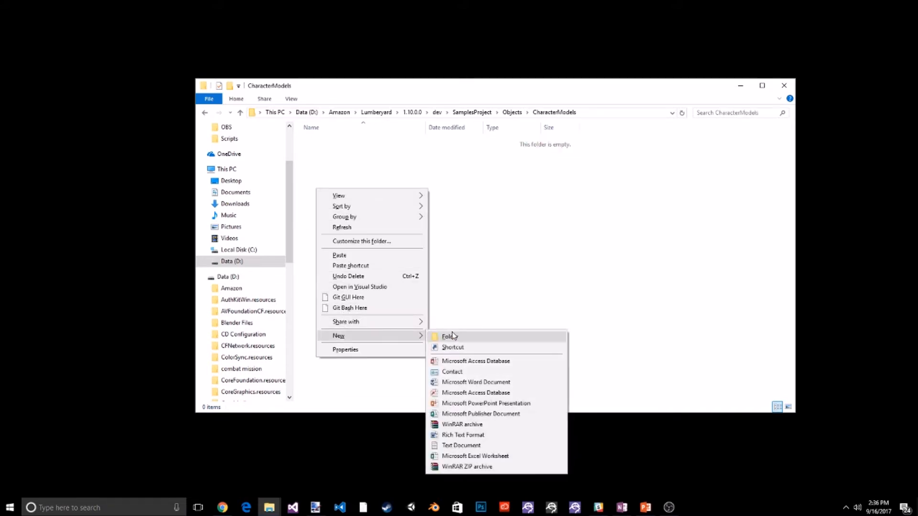
click(449, 334)
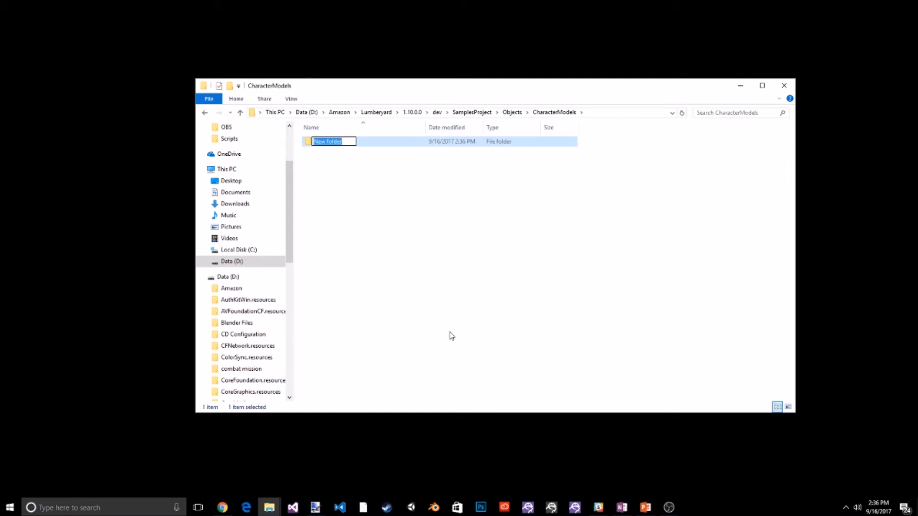
text(CastleGuard)
key(Return)
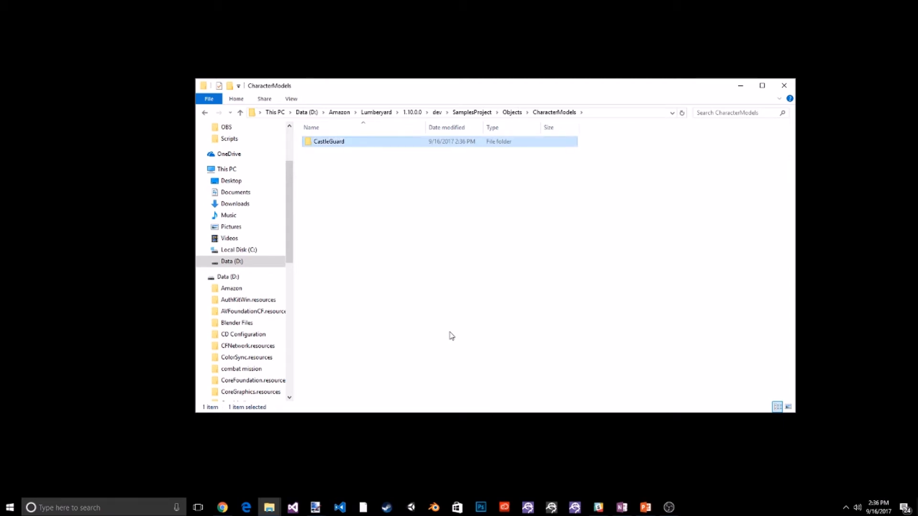
Paste the copied castle_guard_01.fbx file into the CastleGuard folder.
double_click(332, 144)
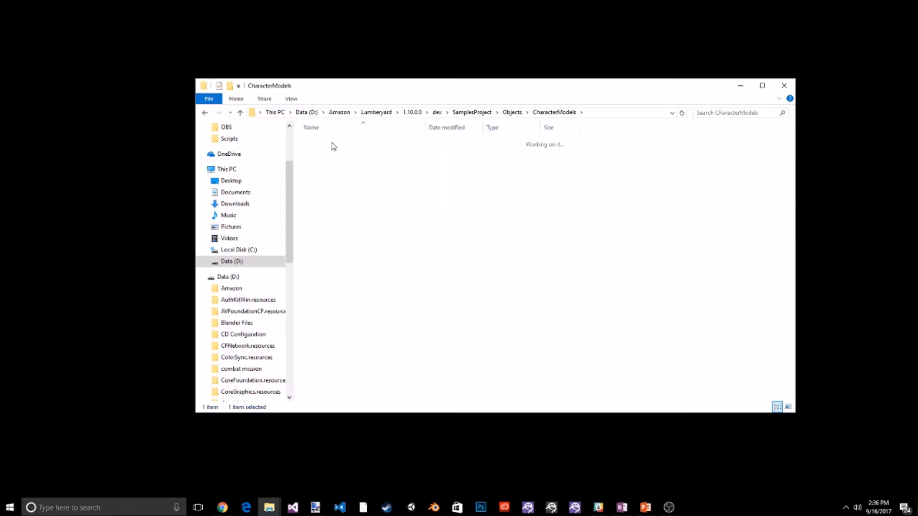
right_click(341, 173)
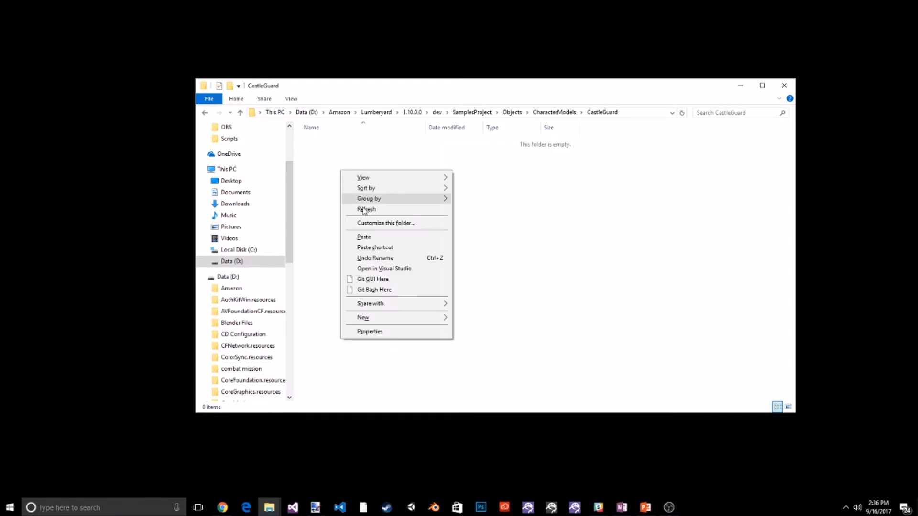
click(373, 237)
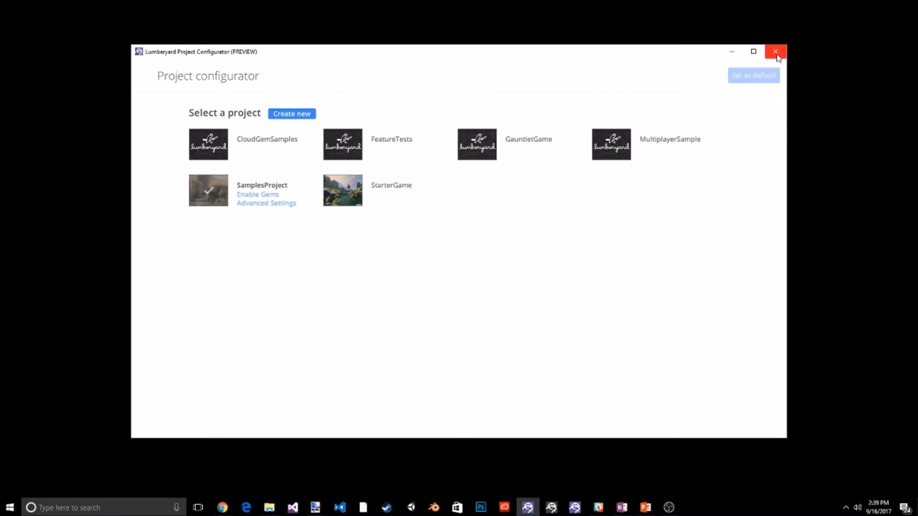
Close the Project Configurator and load the TestLevel level of SamplesProject in the Lumberyard Editor.
click(776, 54)
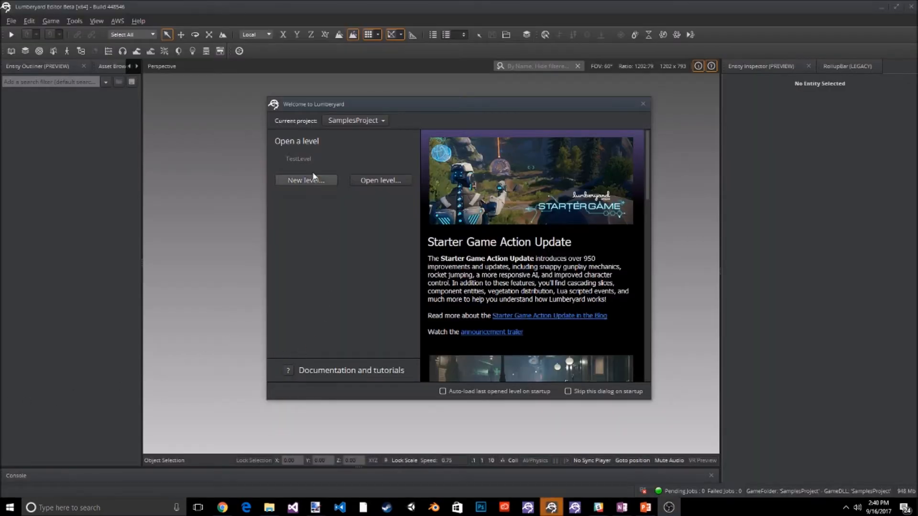
click(306, 180)
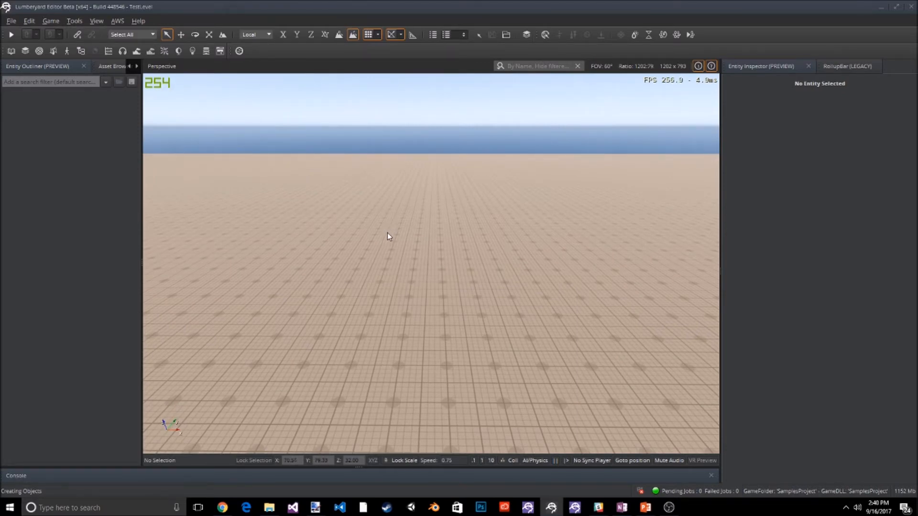
right_drag(371, 237, 319, 198)
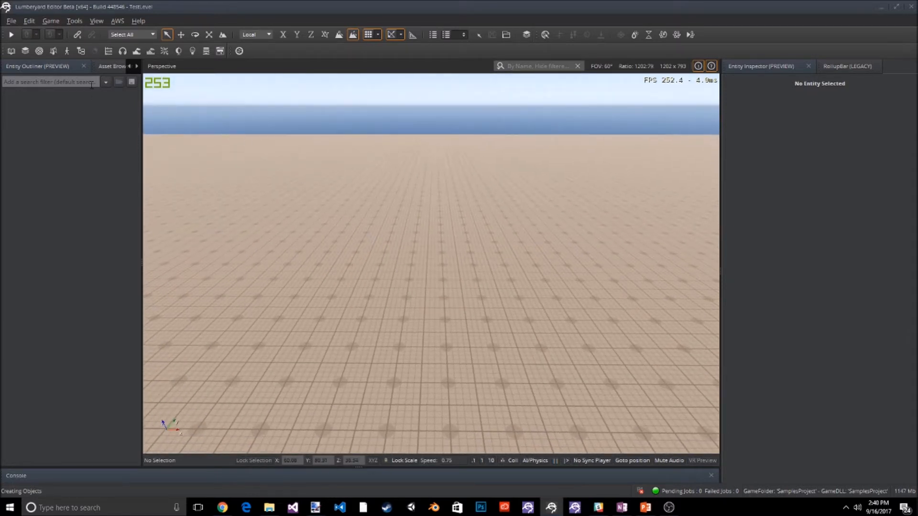
Open Geppetto and create a character definition named CastleGuard, saved in the Objects\CharacterModels\CastleGuard folder.
click(53, 52)
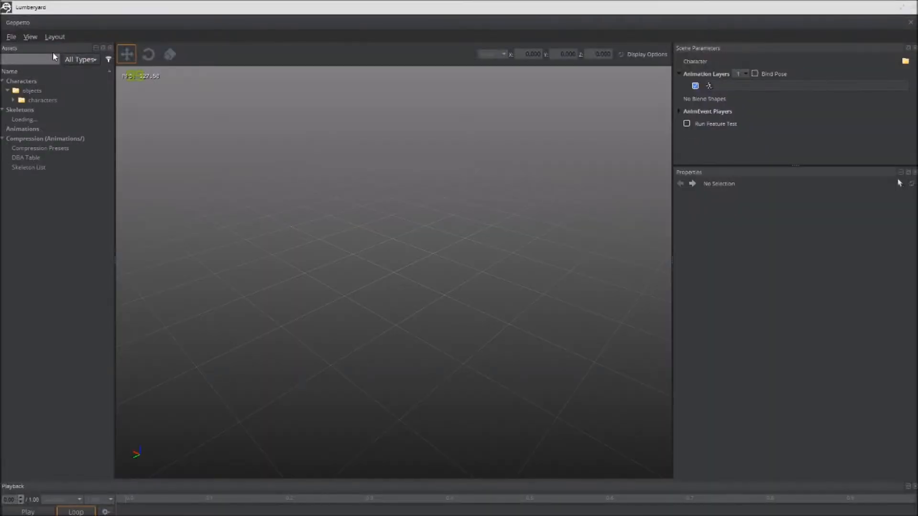
click(11, 37)
click(34, 50)
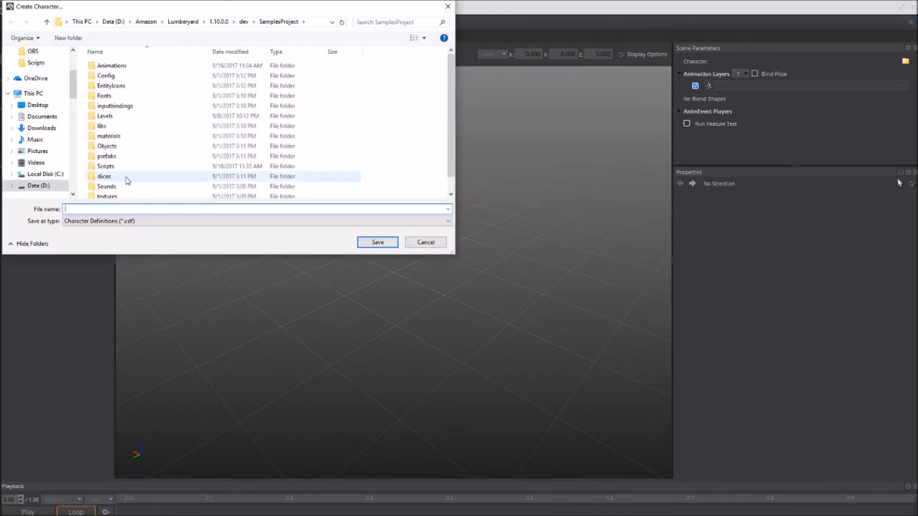
double_click(106, 147)
double_click(102, 67)
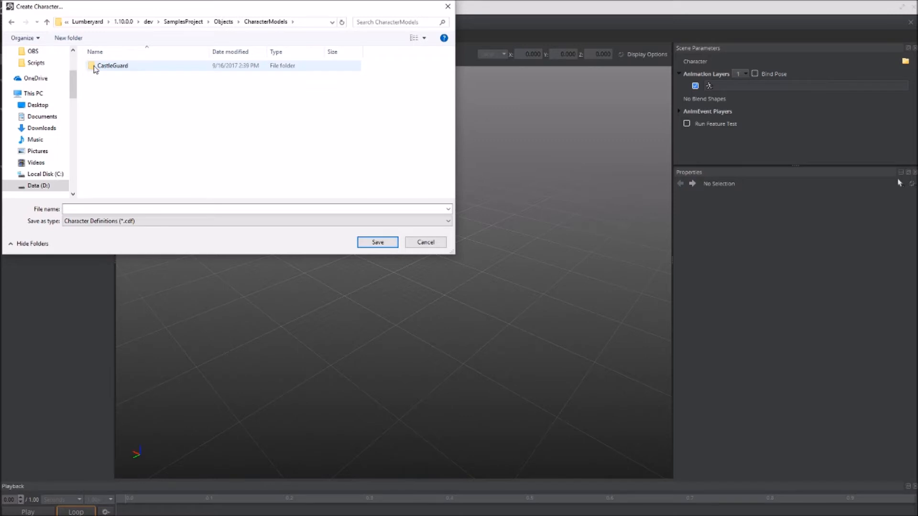
double_click(96, 67)
click(100, 207)
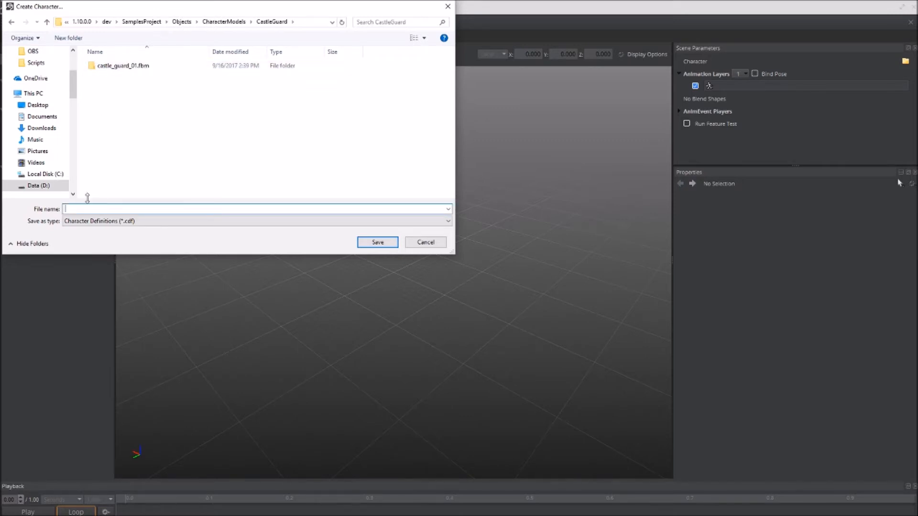
text(Castle)
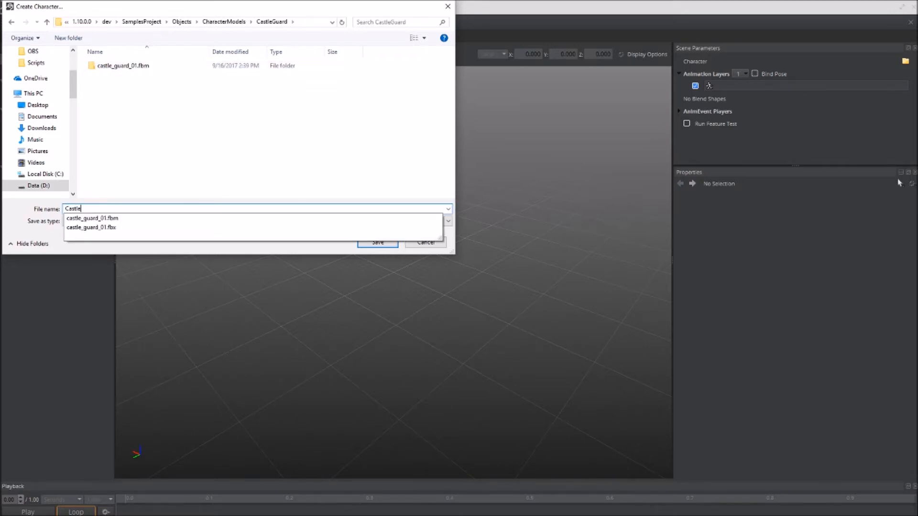
text(Gau)
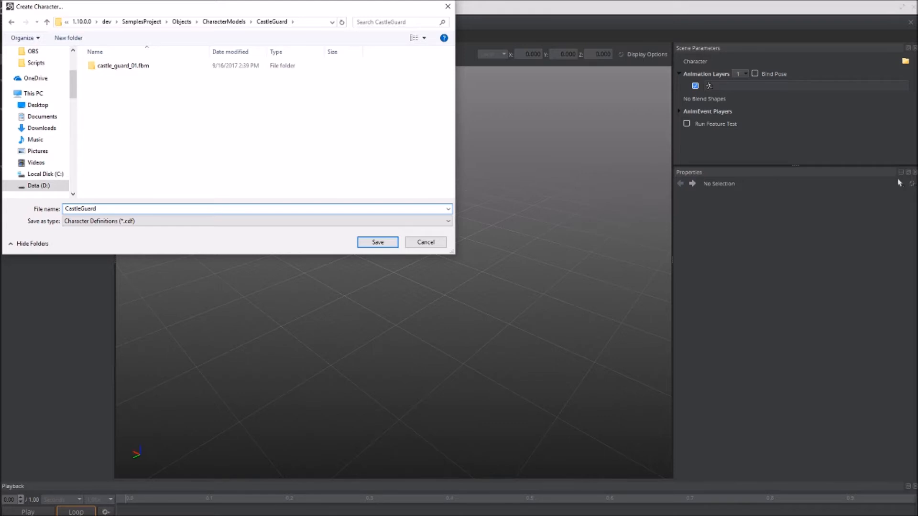
click(377, 242)
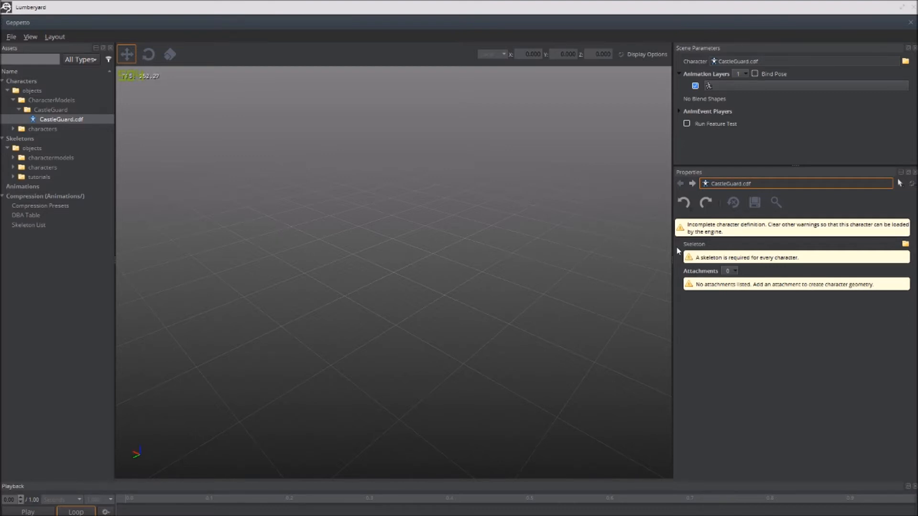
Assign castle_guard_01.chr from the CastleGuard folder as the skeleton of the CastleGuard character.
click(905, 244)
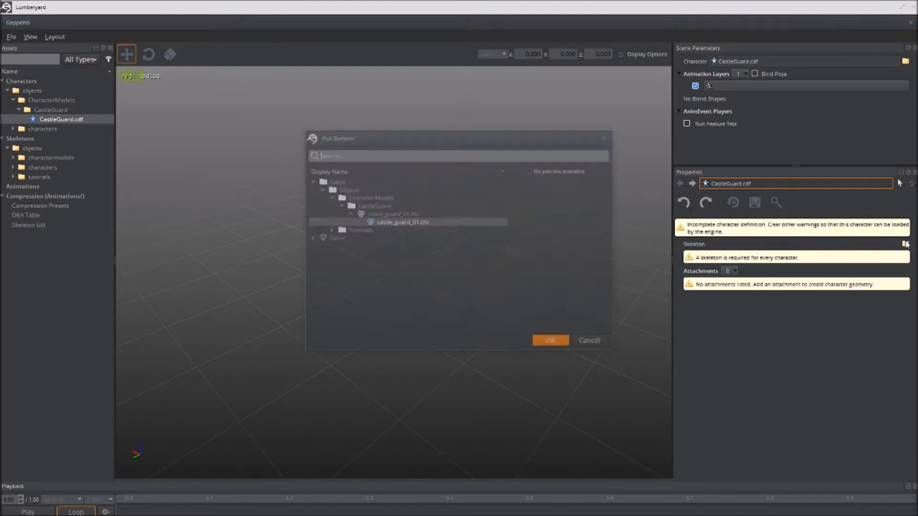
click(436, 223)
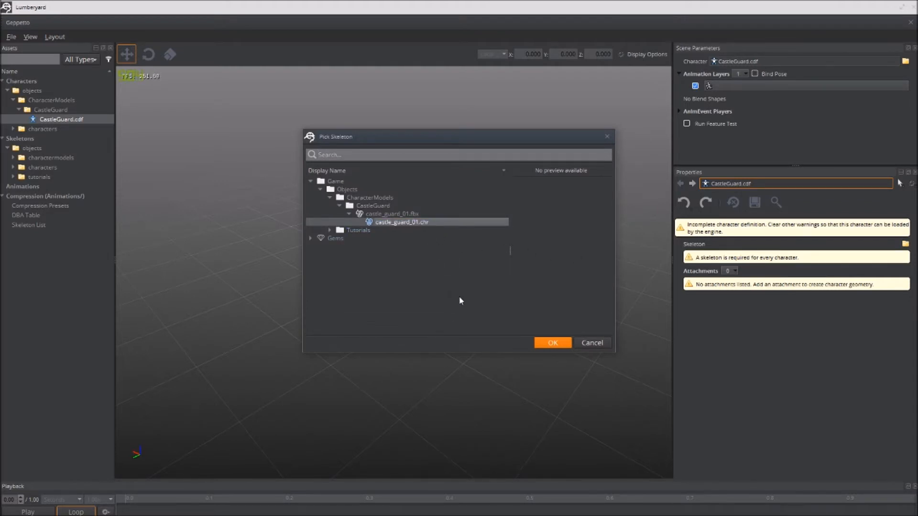
click(552, 342)
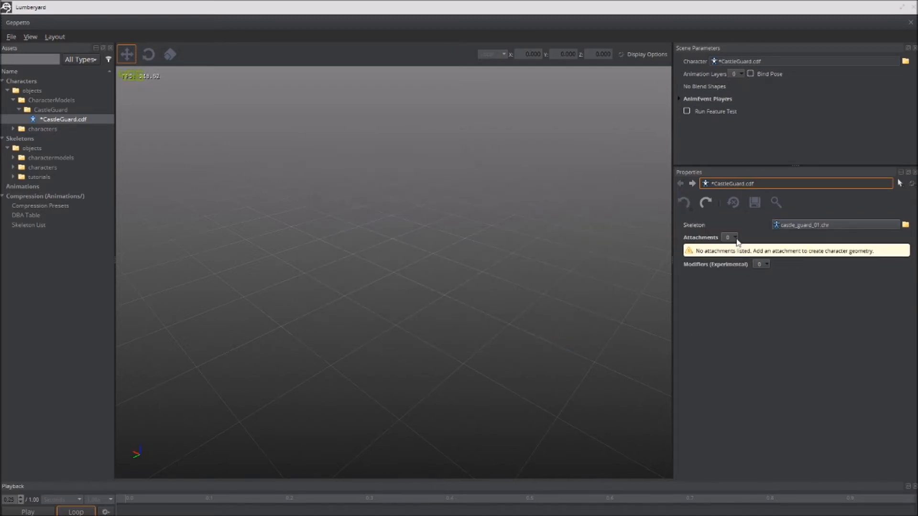
Add an attachment to the CastleGuard character, name it skin and set its type to Skin Attachment.
right_click(733, 236)
click(736, 261)
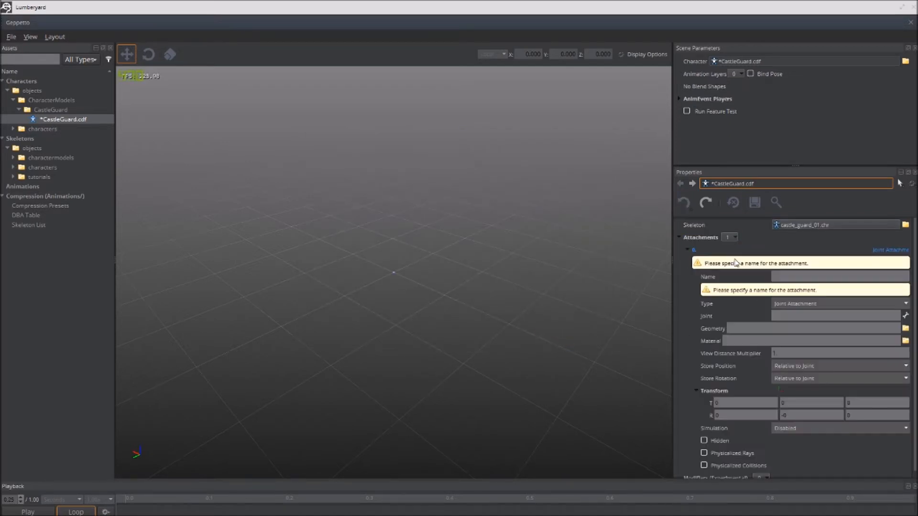
click(785, 278)
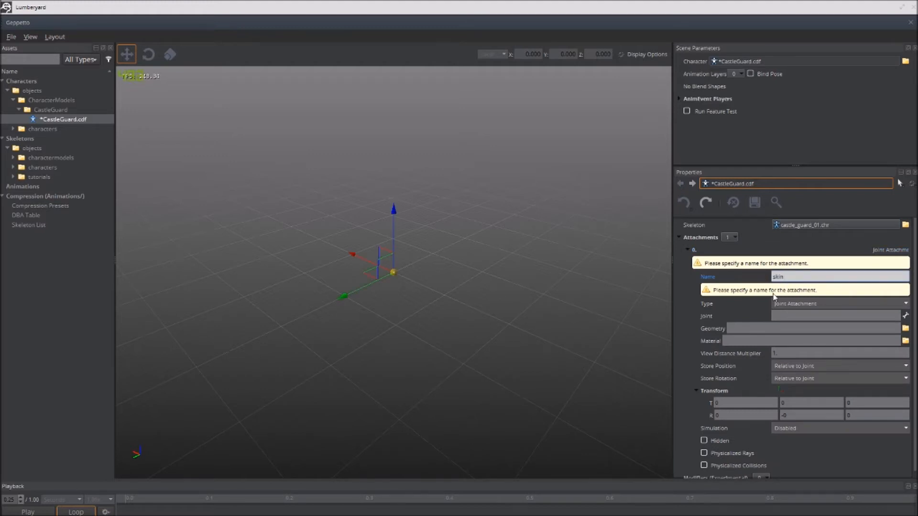
key(Return)
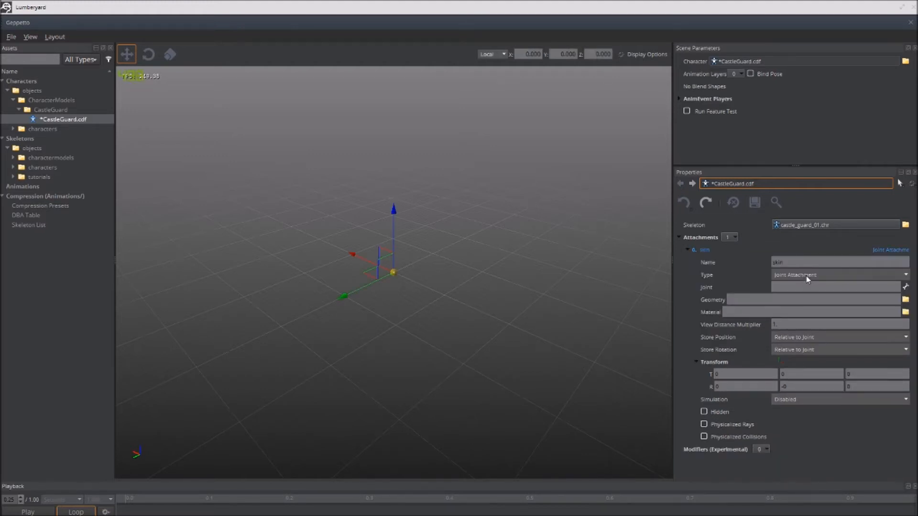
click(808, 276)
click(799, 301)
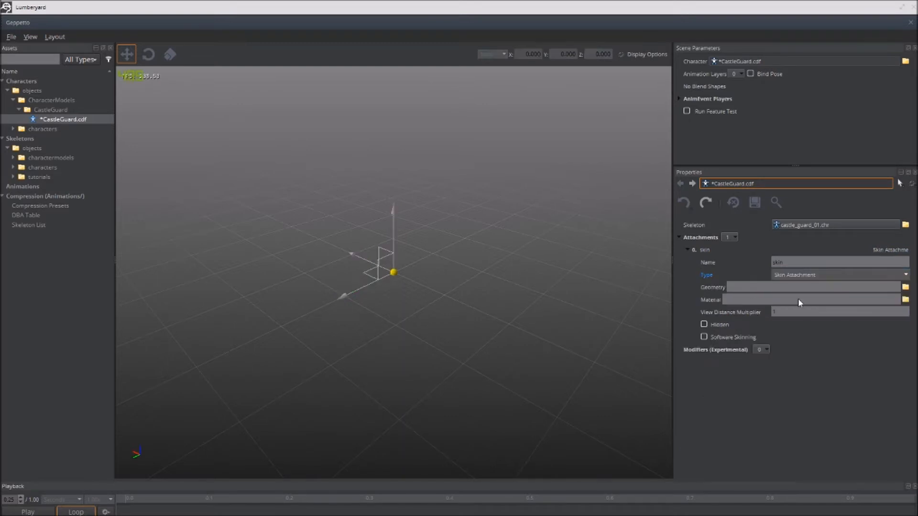
Assign castle_guard_01.skin from the CastleGuard folder as the geometry of the skin attachment.
click(906, 287)
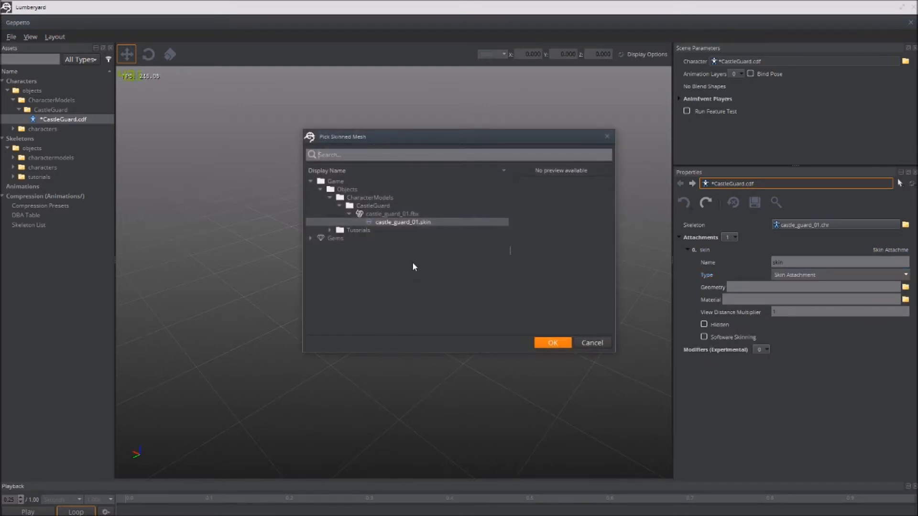
click(403, 221)
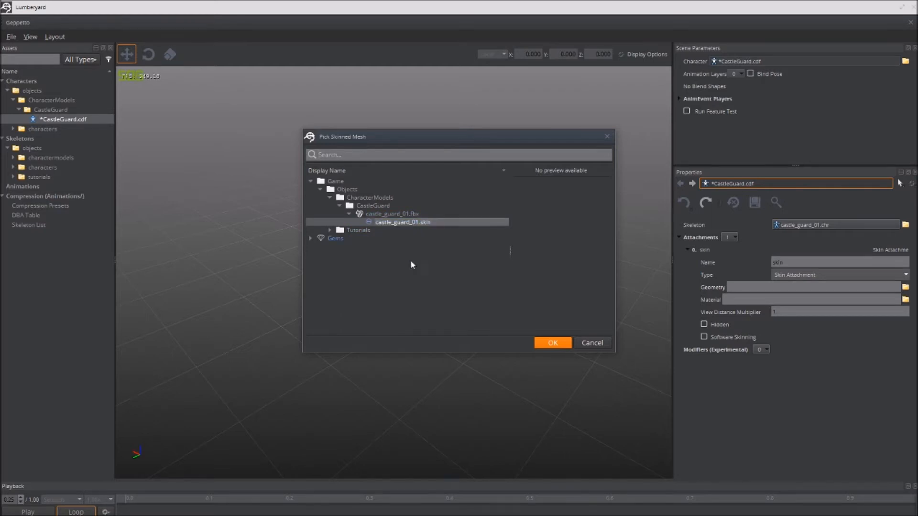
click(544, 344)
Save all changes to the CastleGuard character definition.
right_drag(475, 287, 467, 284)
scroll(463, 287, up, 3)
scroll(487, 330, up, 3)
scroll(497, 407, up, 2)
right_drag(498, 403, 569, 403)
key(a)
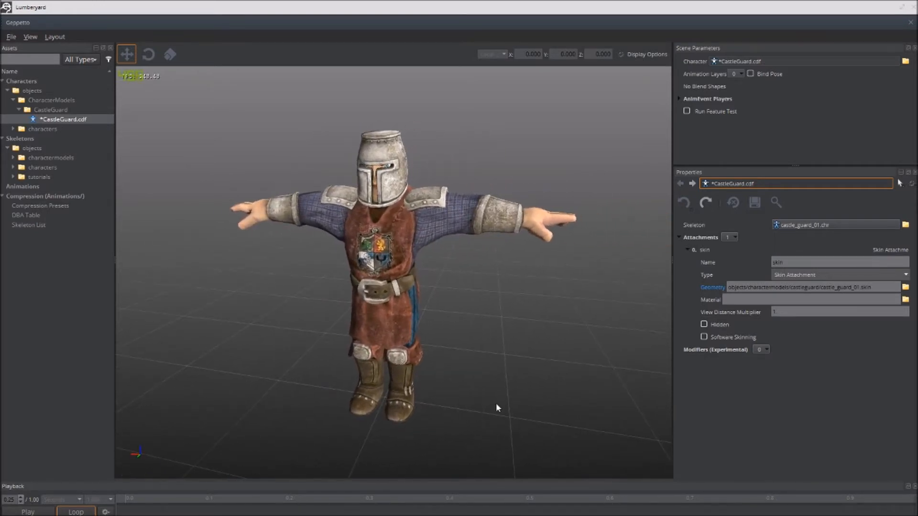
click(10, 37)
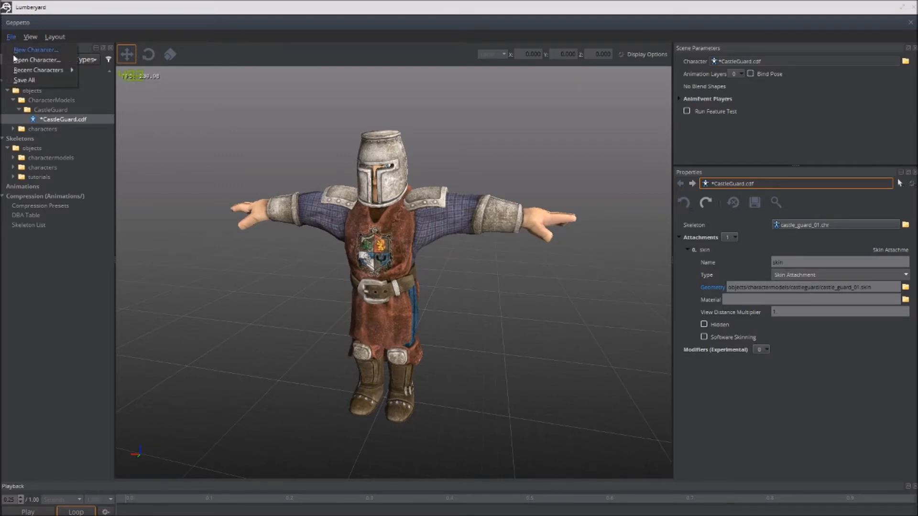
click(29, 70)
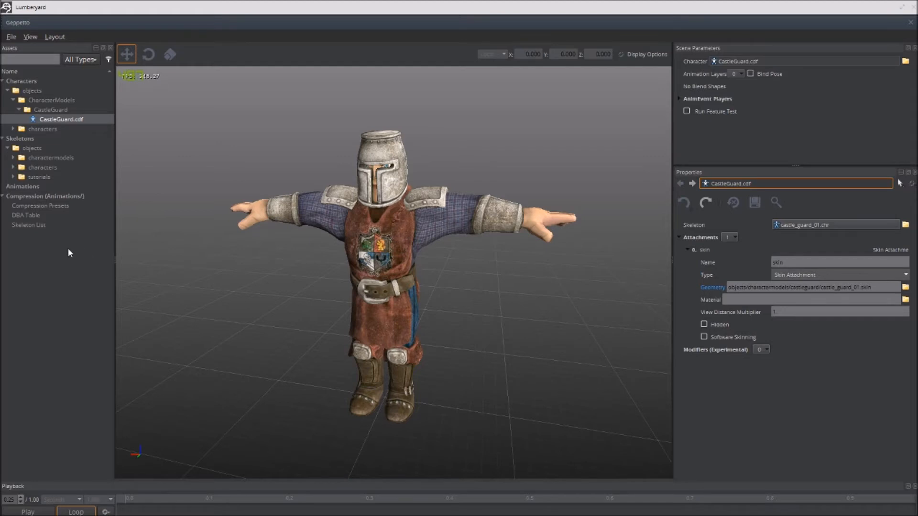
Add an alias entry using castle_guard_01.chr to the Skeleton List and save the list.
click(36, 225)
click(713, 222)
click(722, 249)
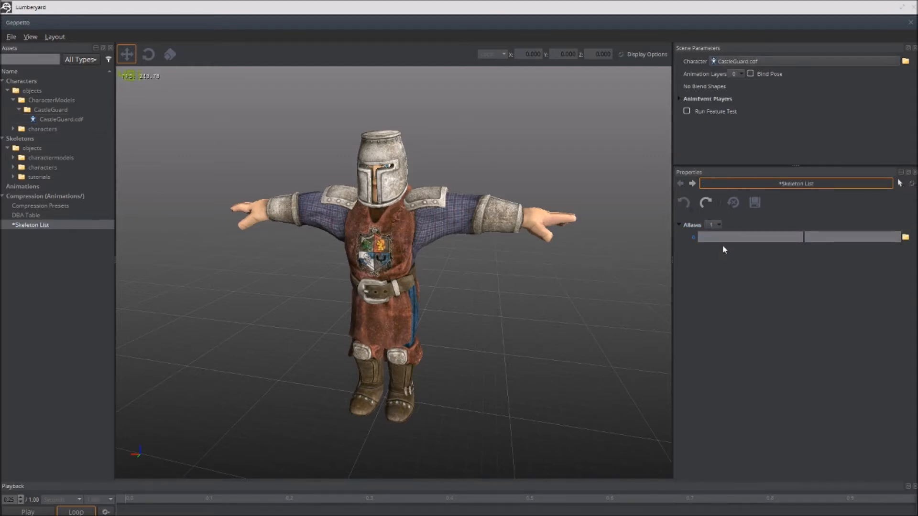
click(905, 237)
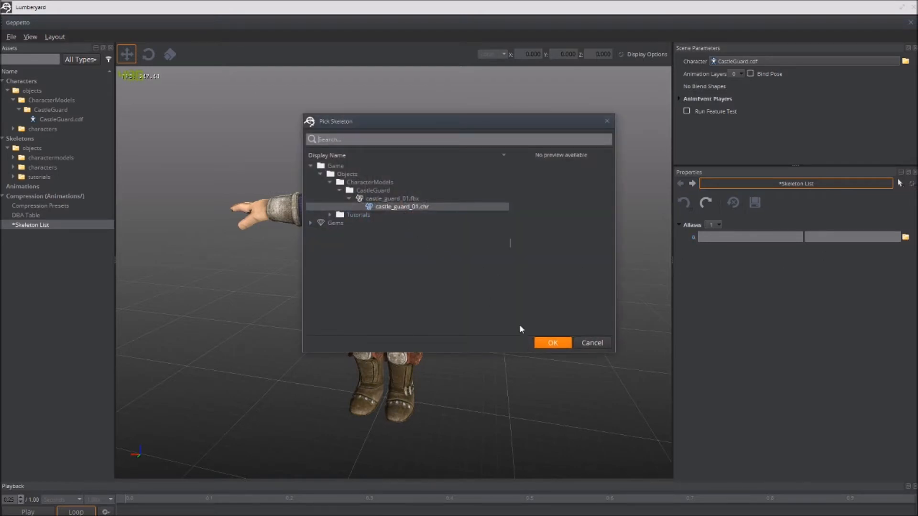
click(552, 343)
click(754, 203)
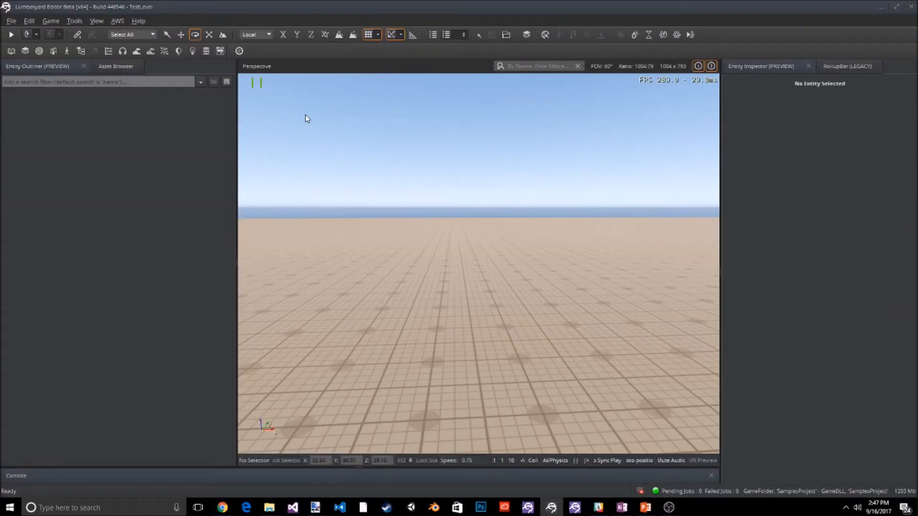
Place castleguard.cdf from Objects\CharacterModels\CastleGuard into the TestLevel scene in the Lumberyard Editor.
click(127, 67)
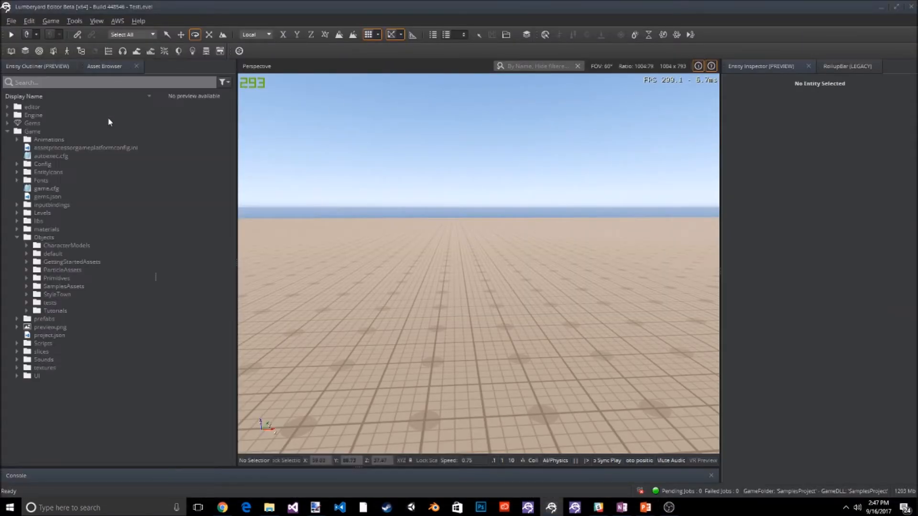
click(27, 245)
click(84, 278)
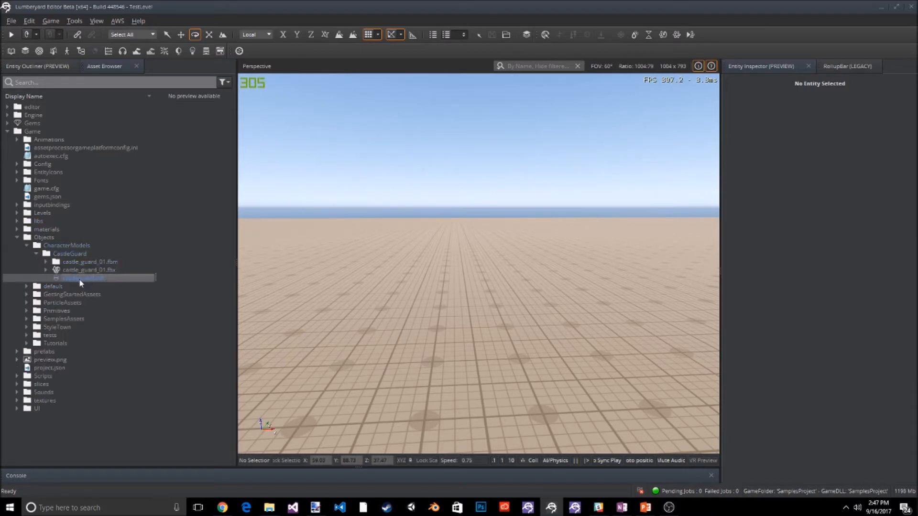
drag(71, 277, 442, 282)
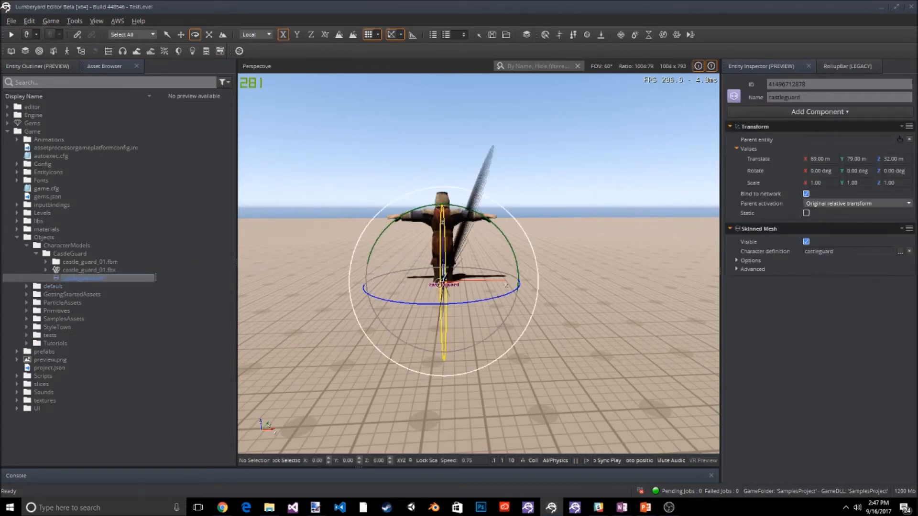
Rotate the castleguard entity 175 degrees about its Z axis so it faces the camera, and deselect it.
drag(499, 296, 550, 232)
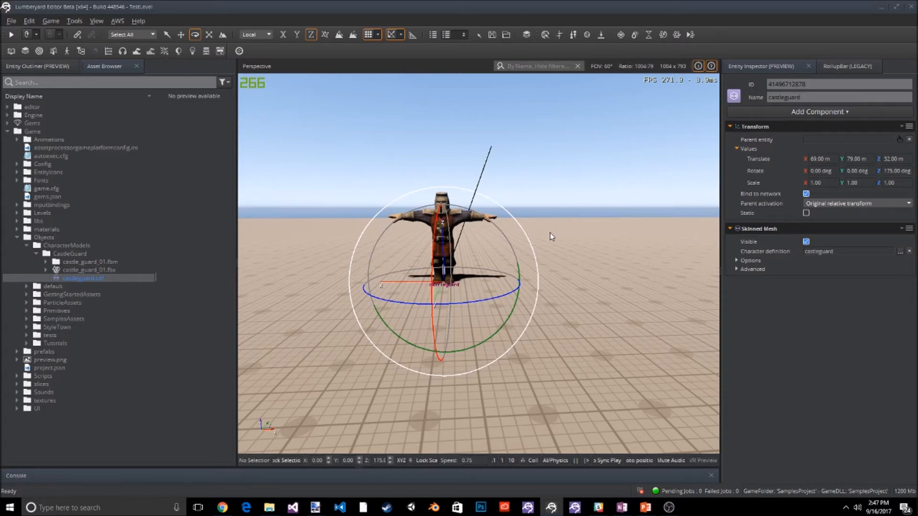
click(550, 232)
scroll(549, 231, up, 5)
scroll(539, 233, down, 10)
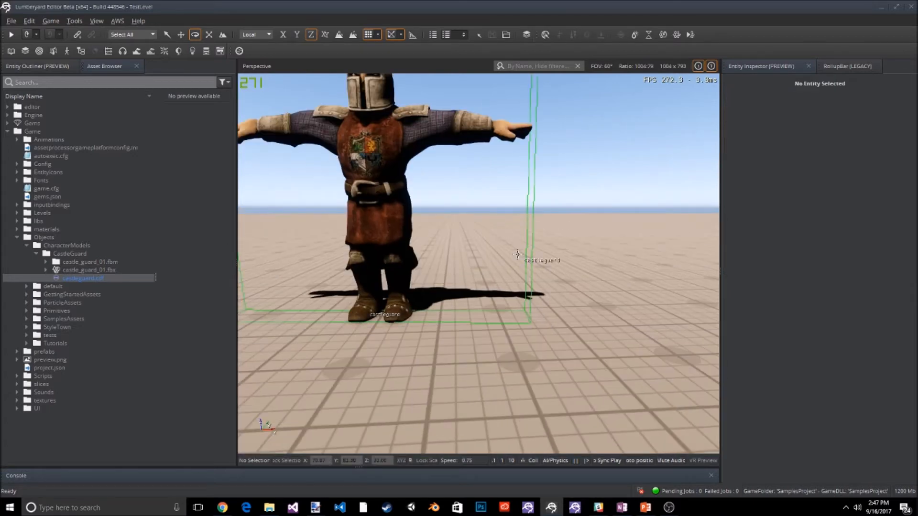
scroll(640, 316, up, 8)
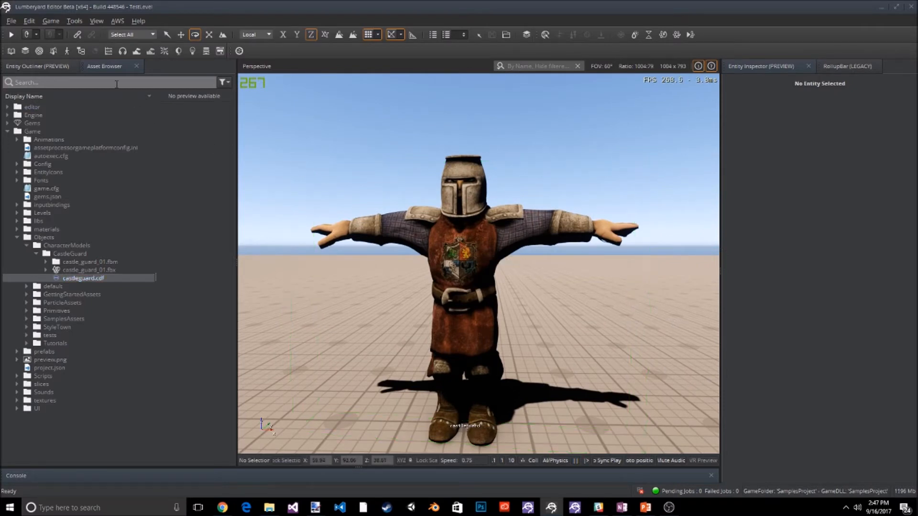
Select the castleguard entity by name in the level's entity list and switch to the selection tool.
click(62, 69)
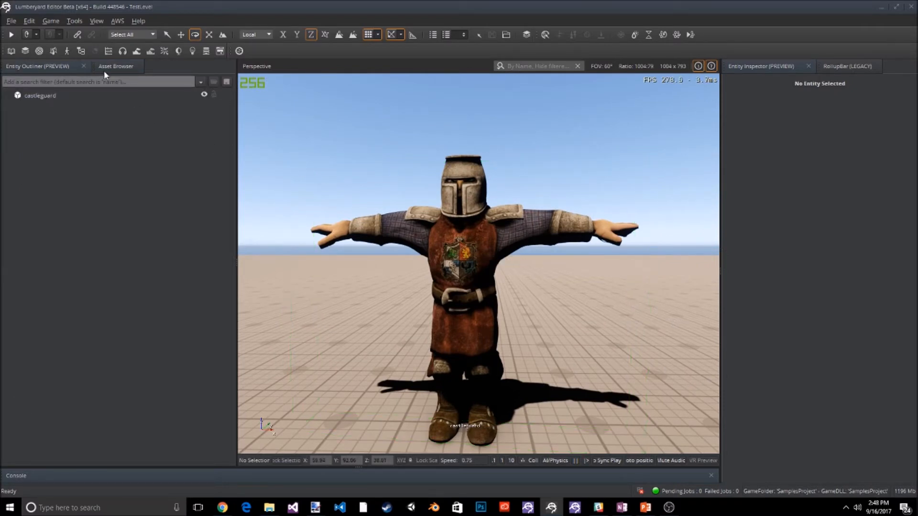
click(48, 96)
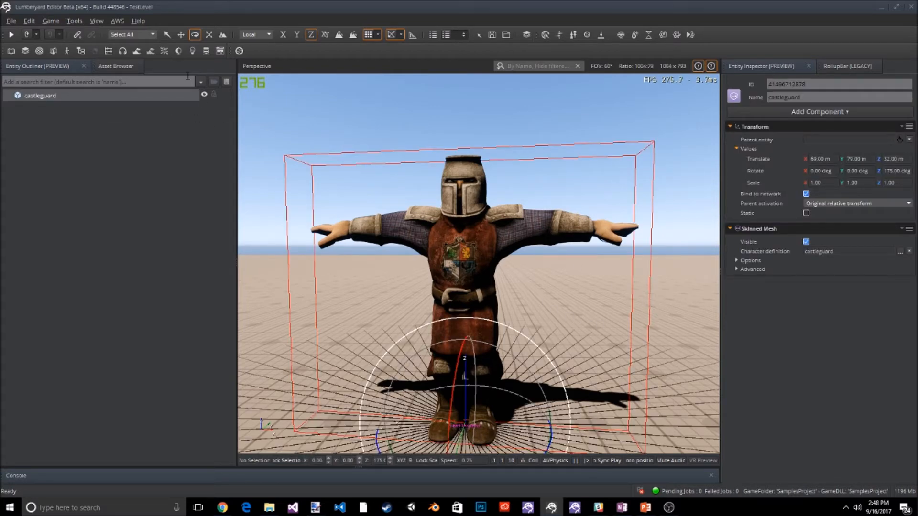
click(167, 35)
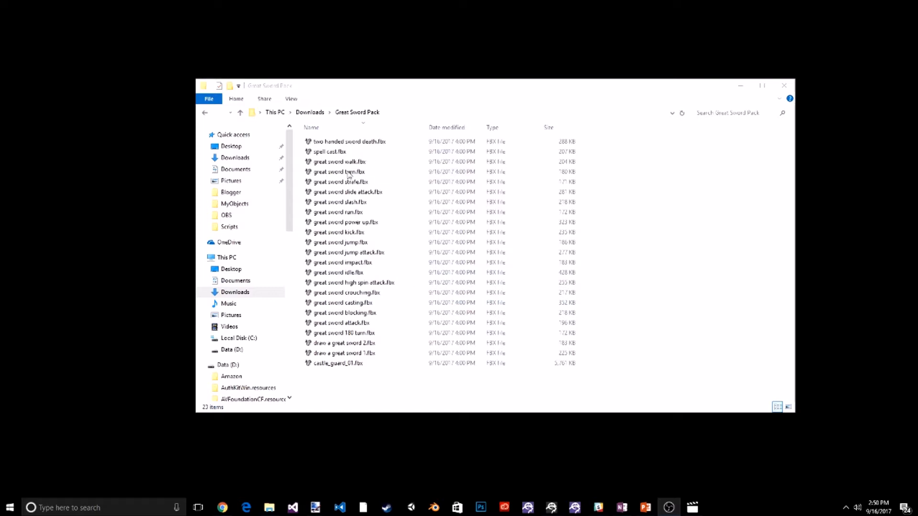
Duplicate great sword idle.fbx in File Explorer's Great Sword Pack folder and rename the copy idle_anim.fbx.
click(340, 275)
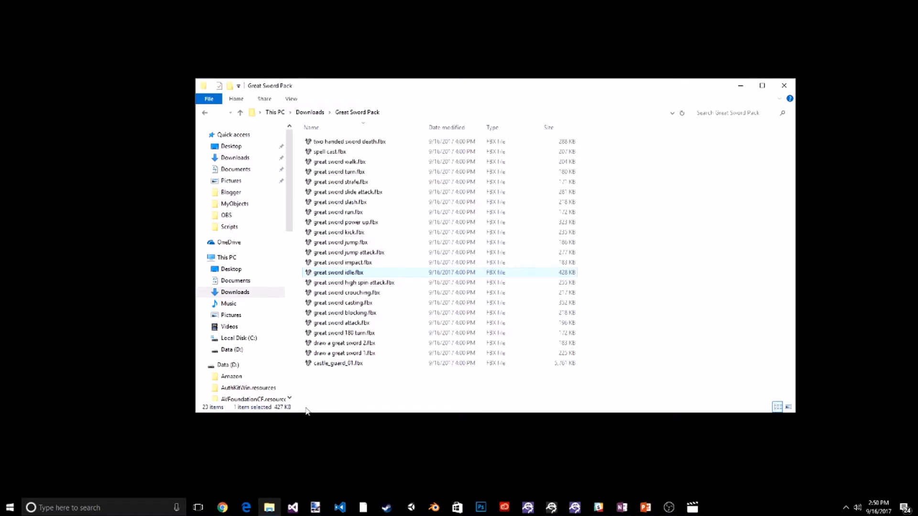
key(ctrl+c)
key(ctrl+v)
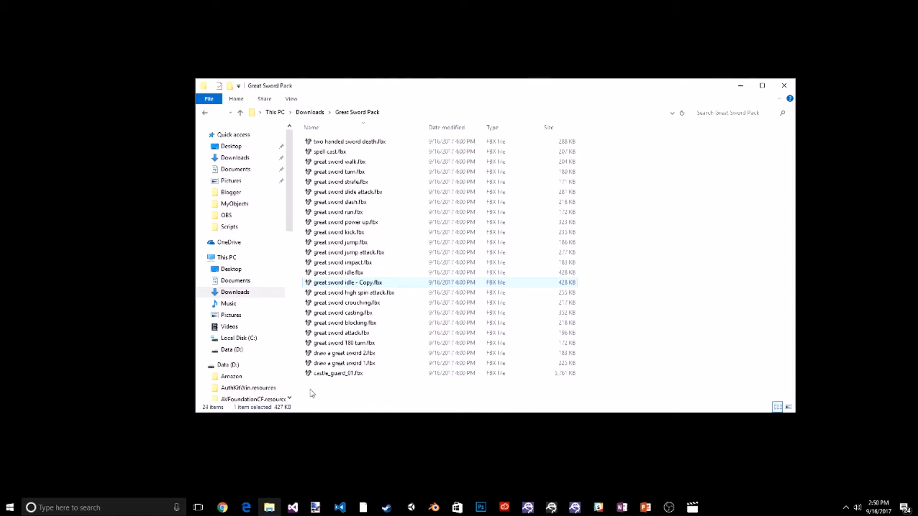
key(F2)
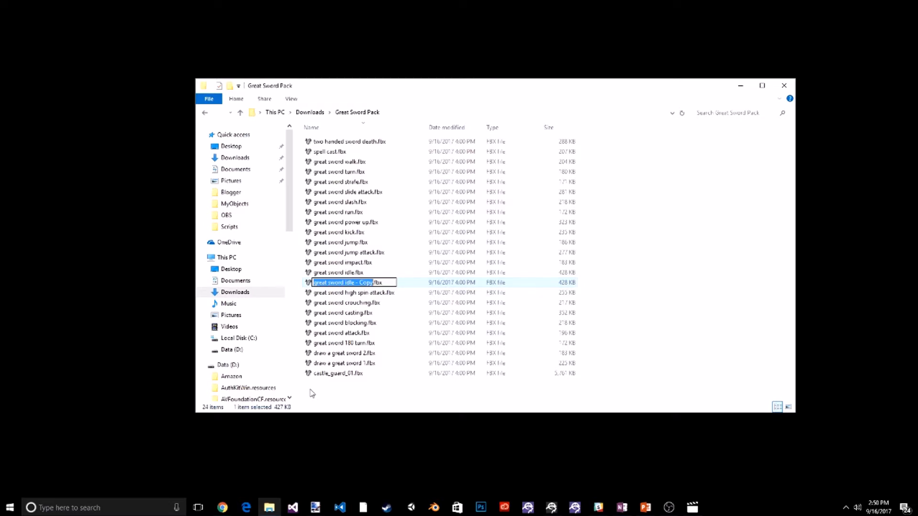
text(idle_)
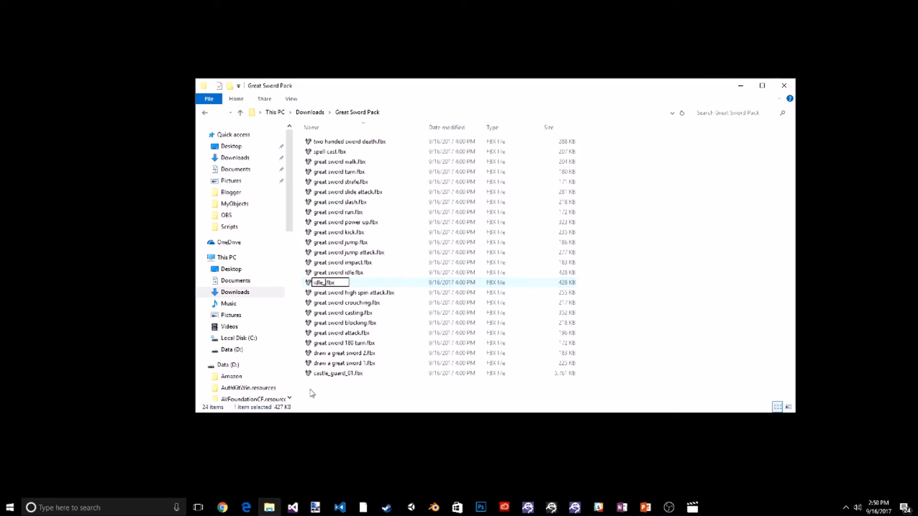
text(anim)
key(Return)
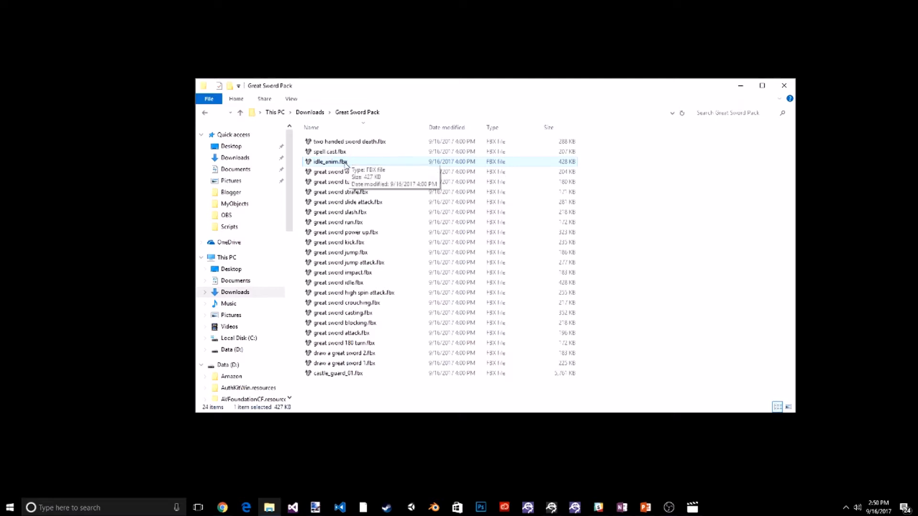
Copy idle_anim.fbx from the Great Sword Pack folder and open D:\Amazon\Lumberyard\1.10.0.0\dev\SamplesProject\Animations.
click(342, 162)
key(Return)
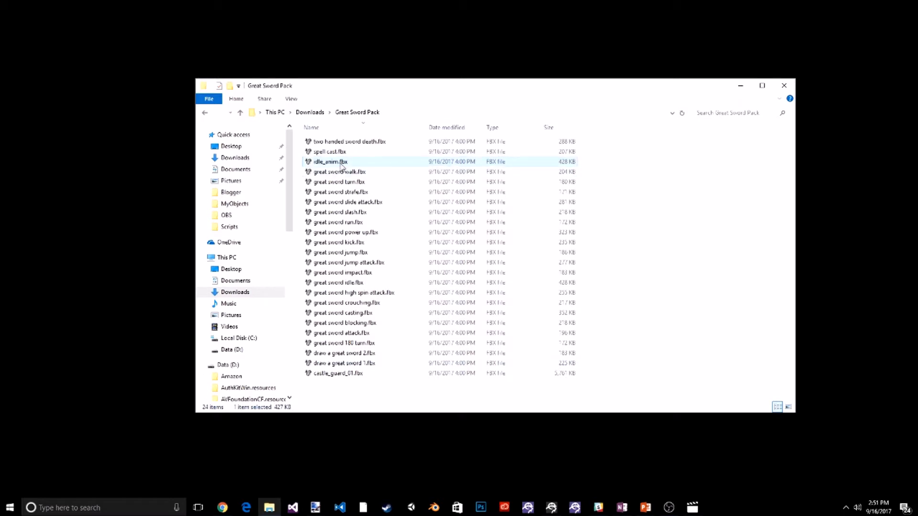
click(234, 365)
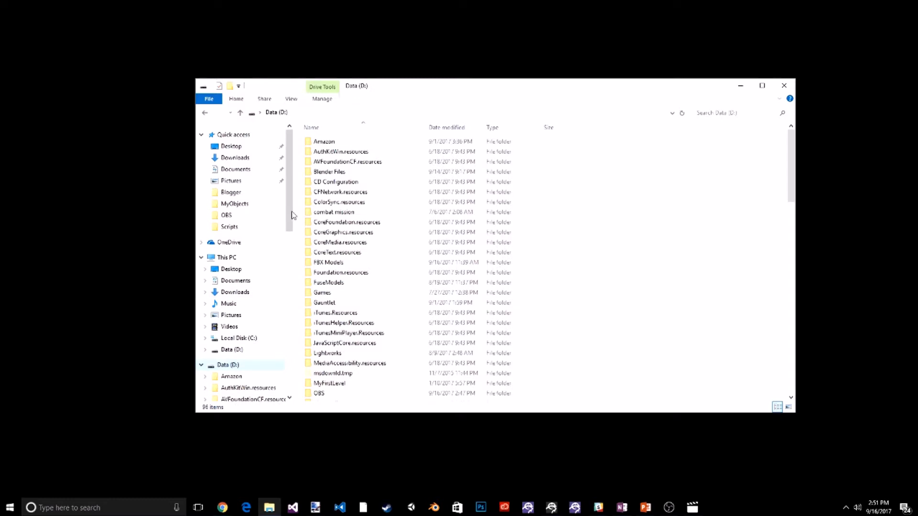
double_click(325, 144)
double_click(324, 142)
double_click(324, 142)
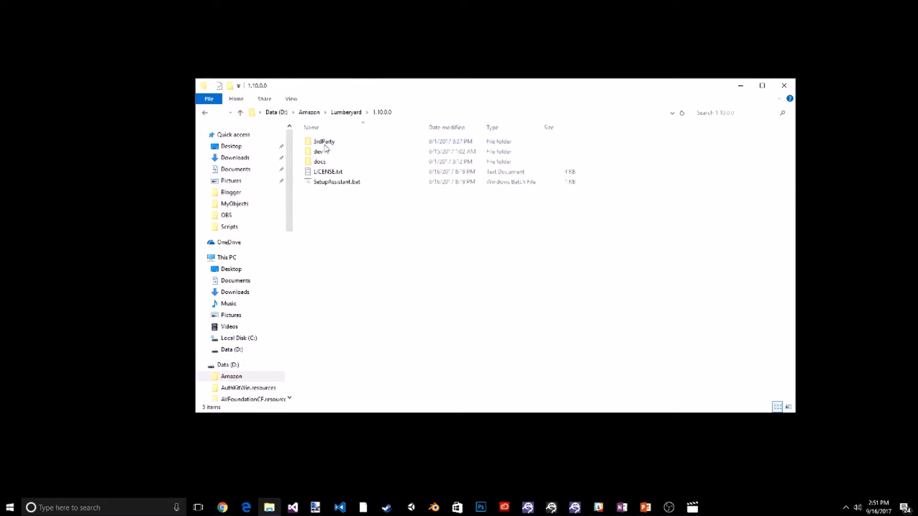
double_click(323, 155)
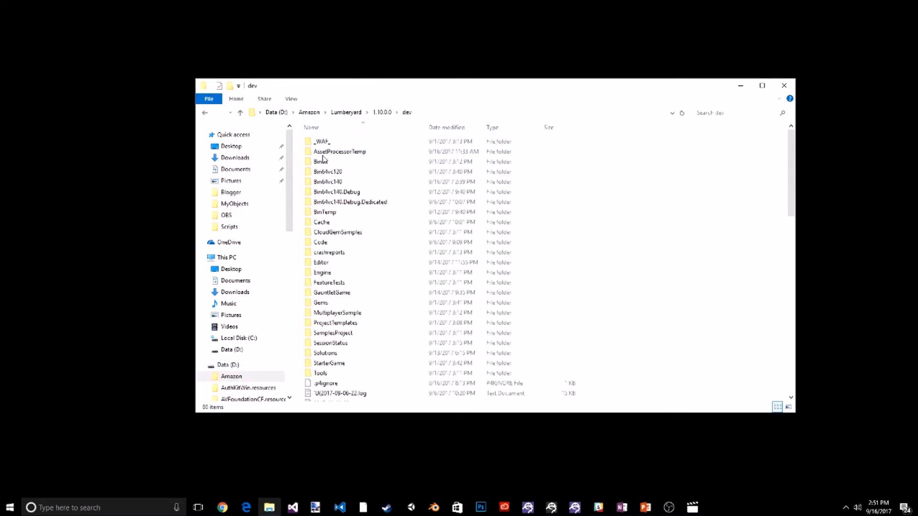
double_click(337, 333)
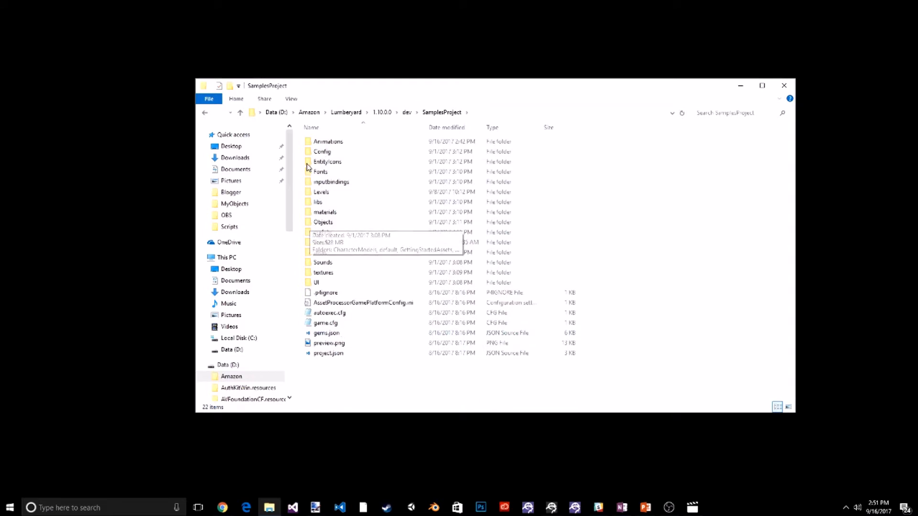
double_click(310, 143)
Create a new folder named CastleGuard inside SamplesProject's Animations folder.
right_click(327, 186)
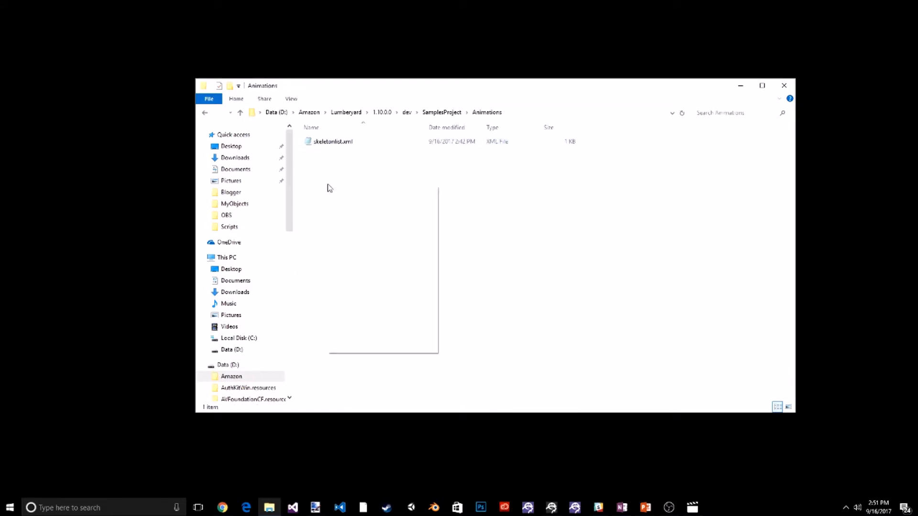
mouse_move(368, 332)
click(459, 332)
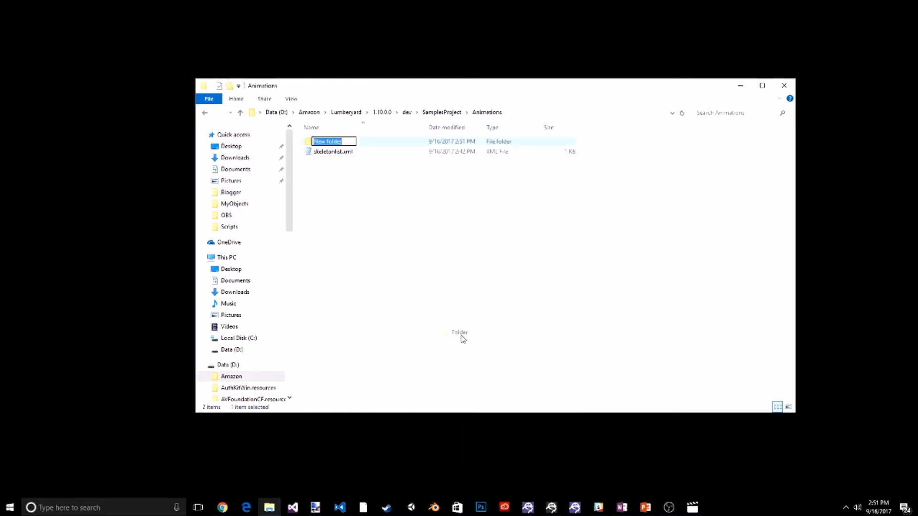
text(CastleGuard)
key(Return)
Paste the copied idle_anim.fbx into the new CastleGuard animations folder.
double_click(336, 143)
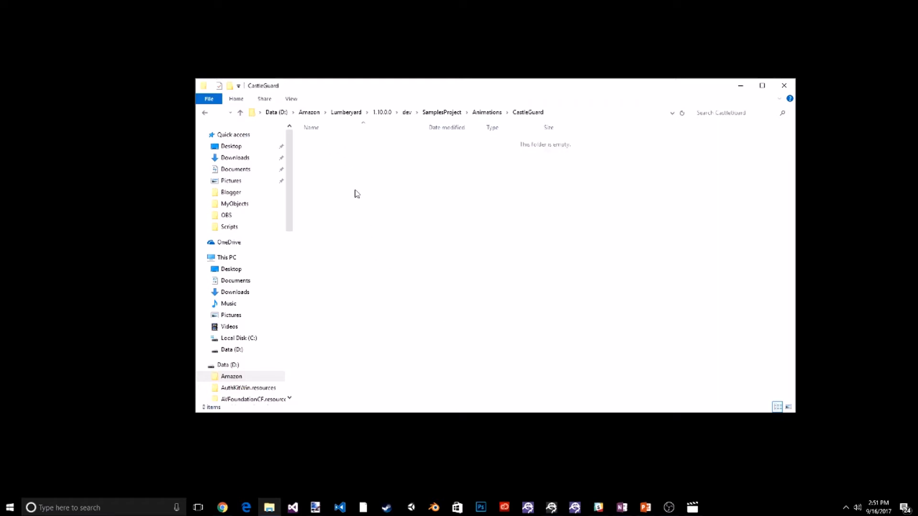
right_click(356, 191)
click(373, 258)
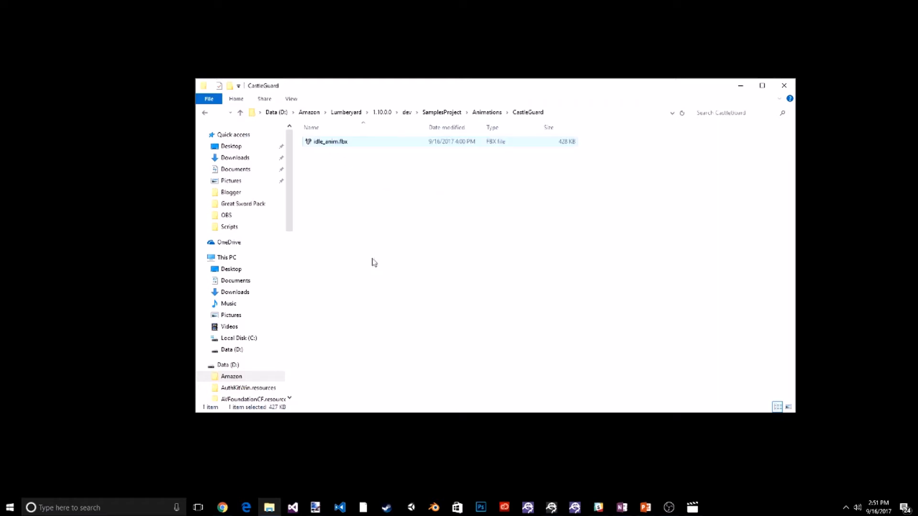
Switch to the Lumberyard Editor, open Geppetto and select castle_guard_01.chrparams under the charactermodels skeletons, widening the asset list to show its full name.
click(553, 509)
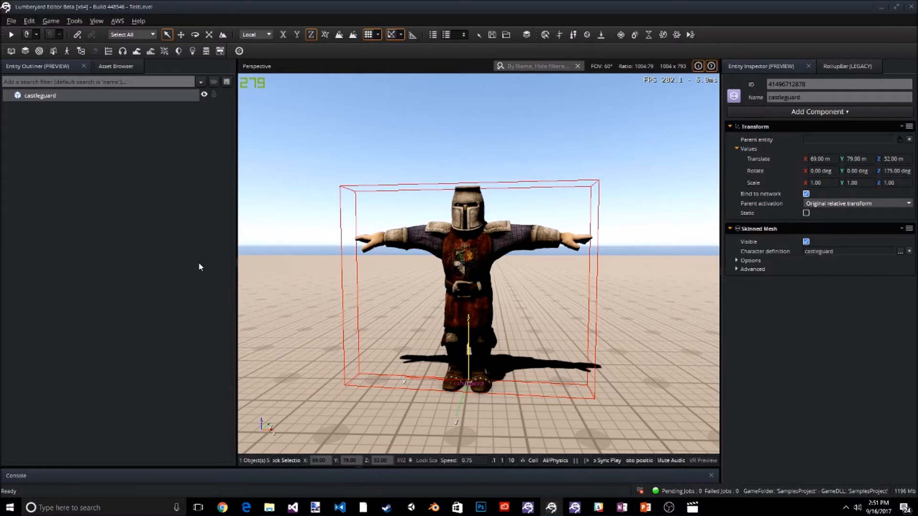
click(54, 51)
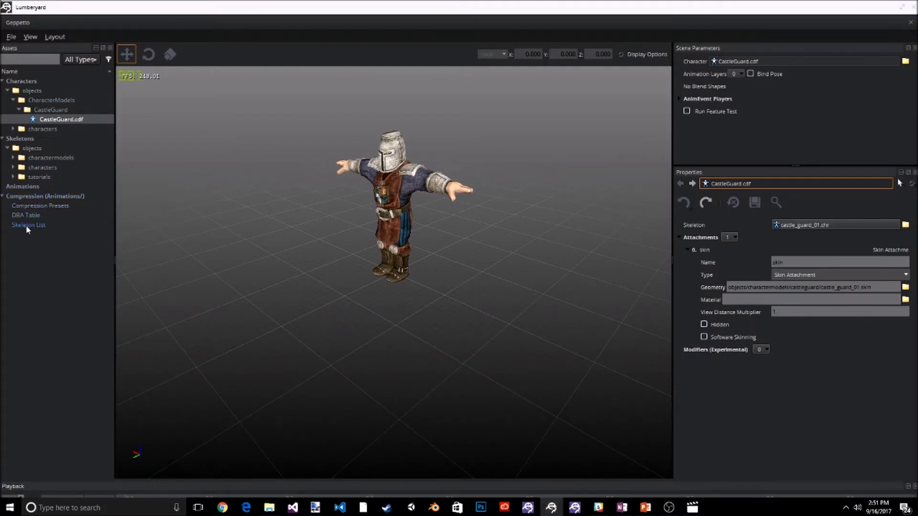
click(12, 158)
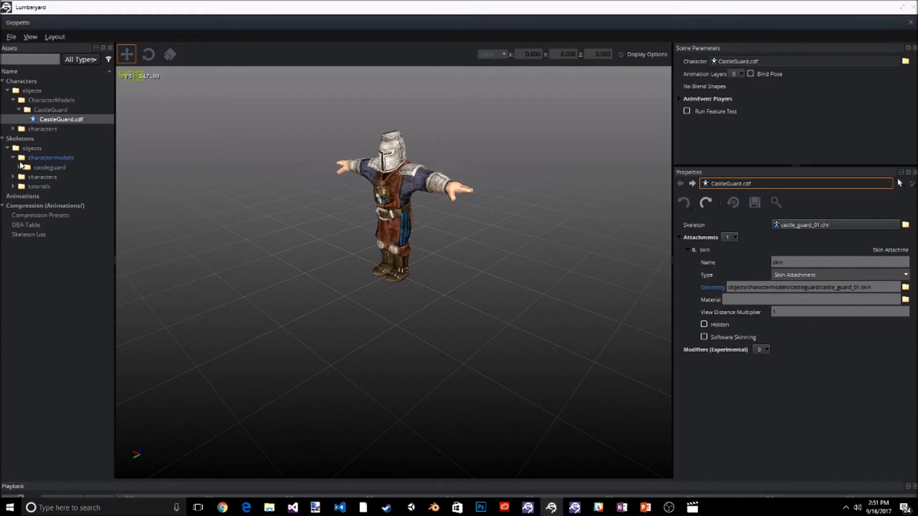
click(19, 167)
click(54, 176)
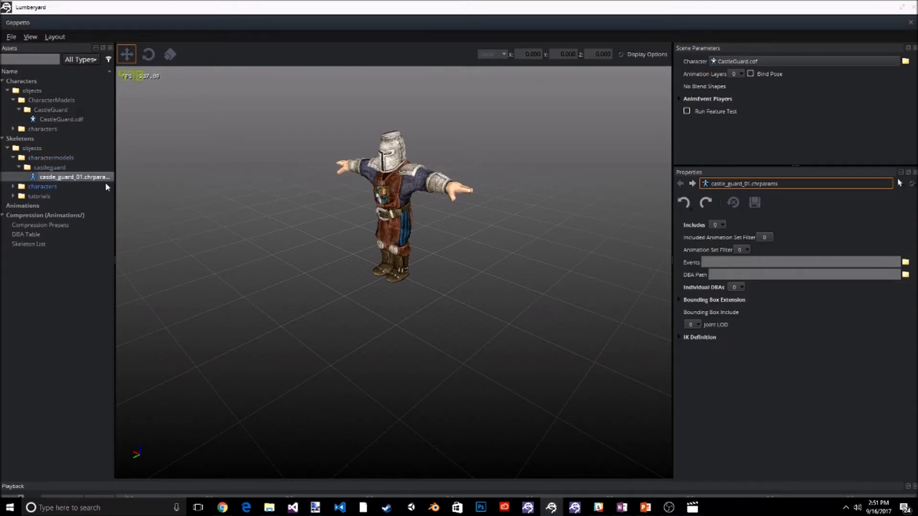
drag(115, 257, 145, 256)
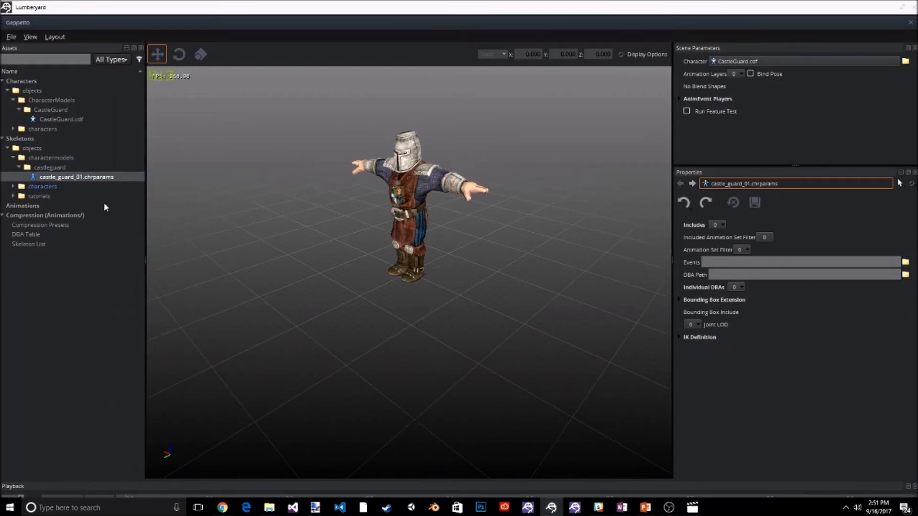
Add an animation set filter to castle_guard_01.chrparams and point it to the project's Animations folder.
right_click(739, 249)
click(751, 270)
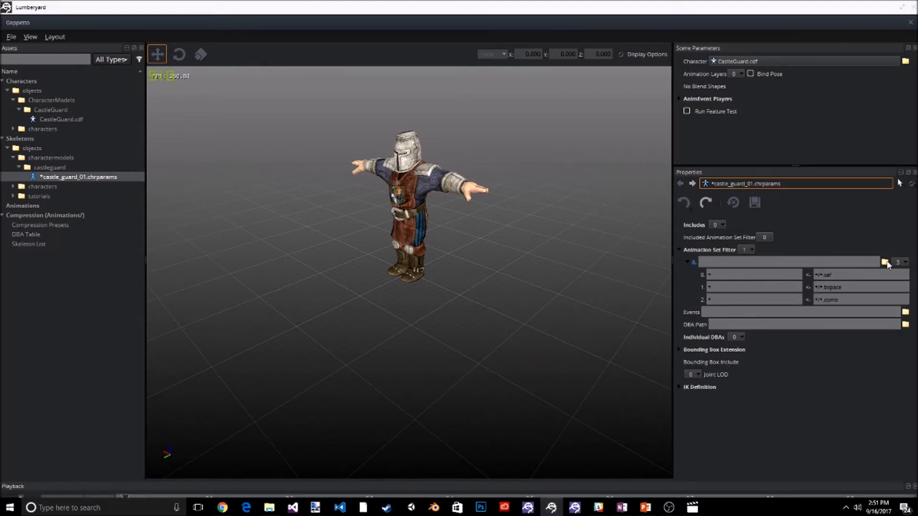
click(886, 262)
double_click(108, 66)
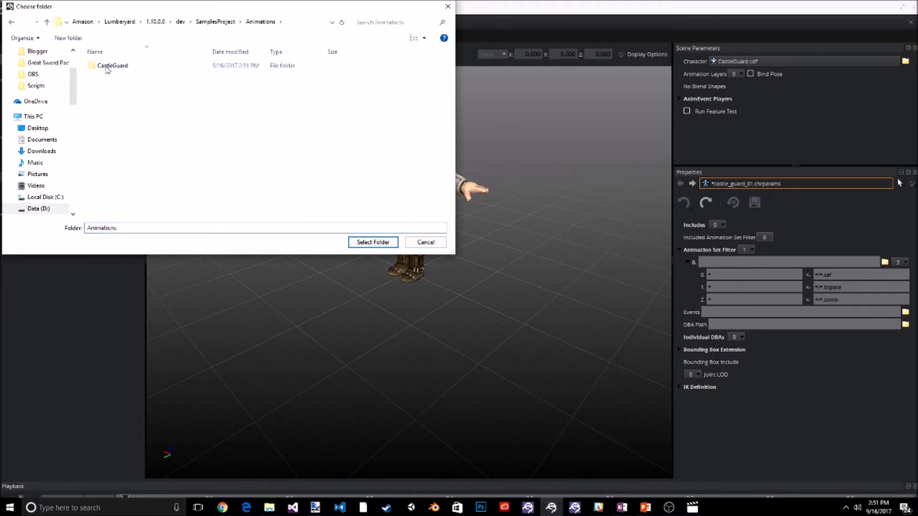
click(369, 242)
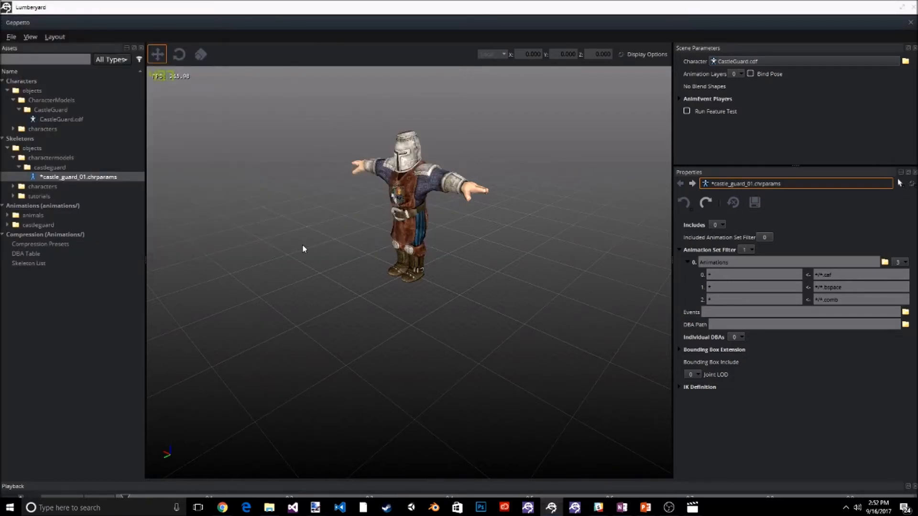
Play idle_anim from the castleguard animations on the character and save all changes in Geppetto.
click(37, 225)
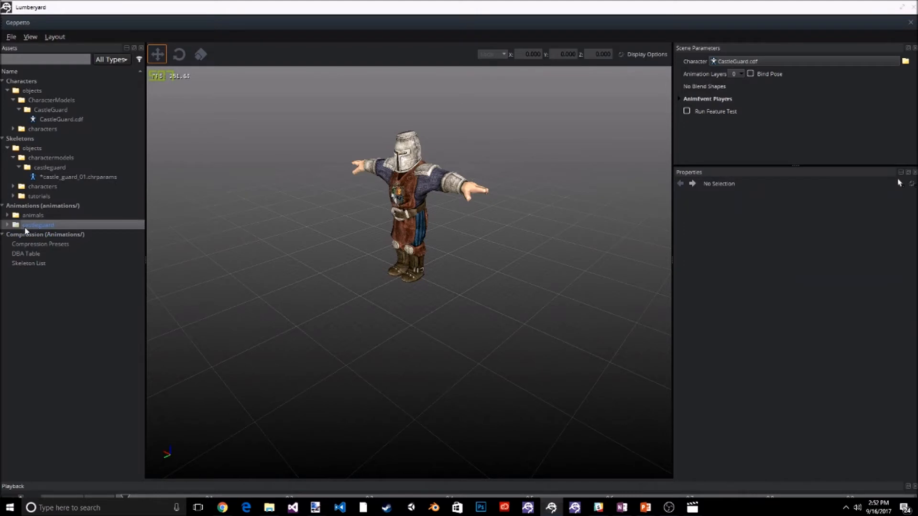
click(8, 226)
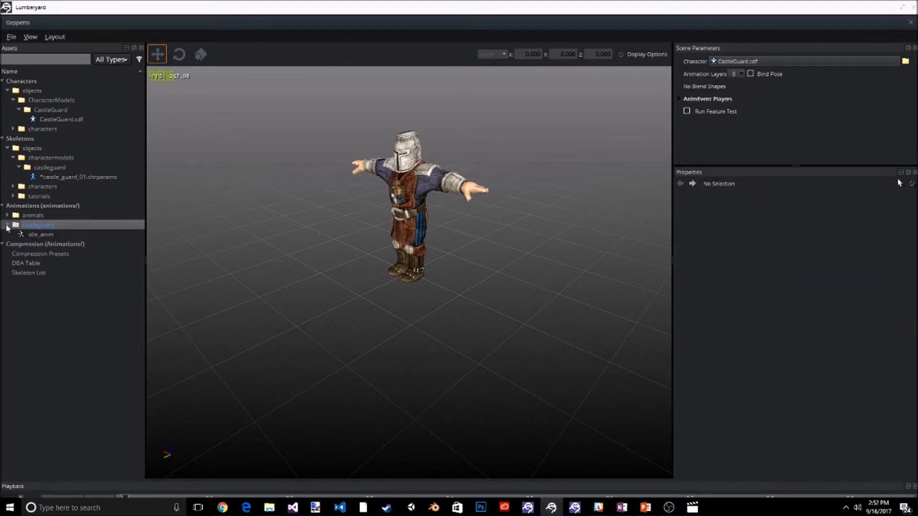
click(39, 234)
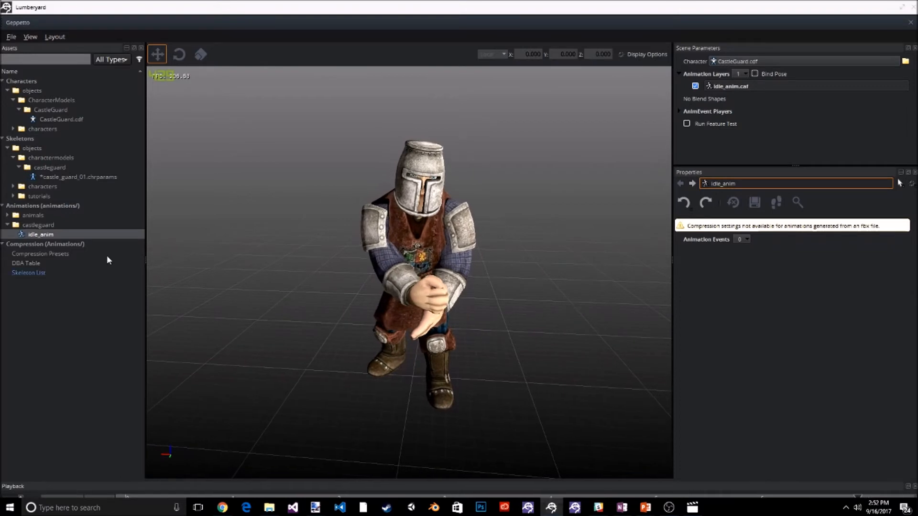
click(9, 38)
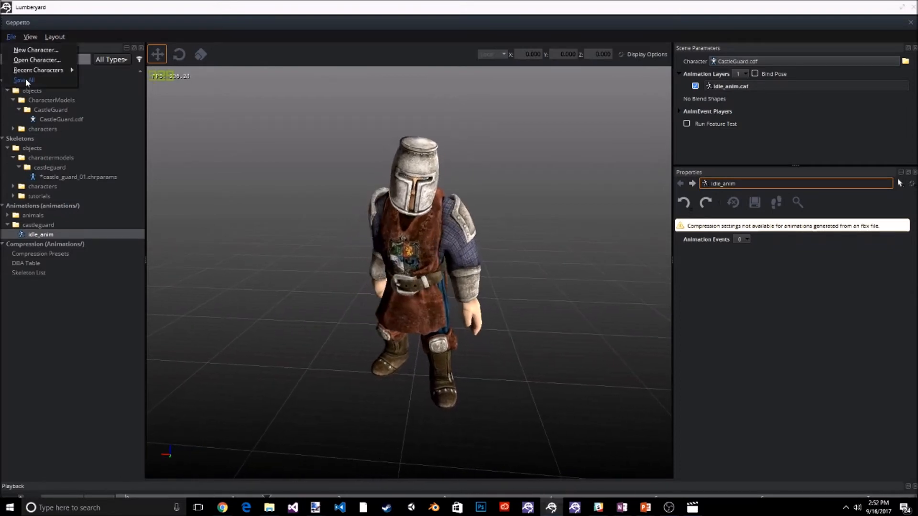
click(25, 78)
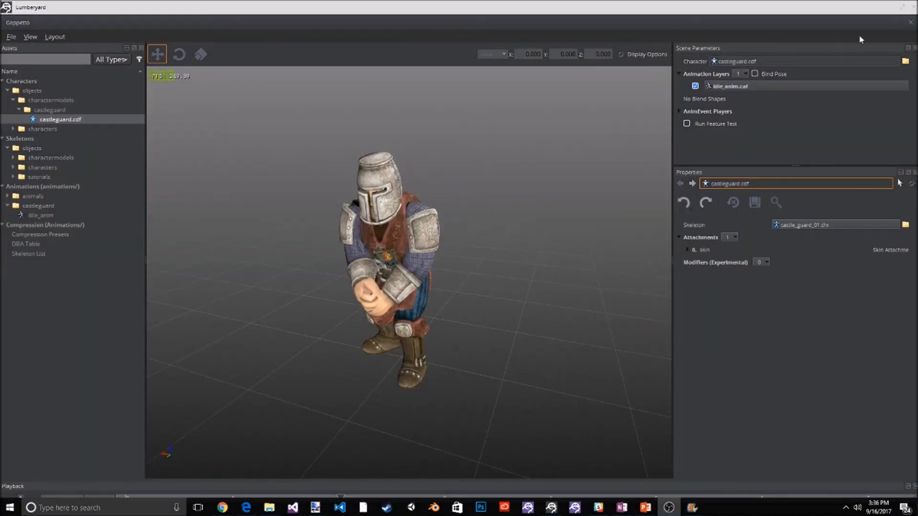
Close Geppetto, then in File Explorer's Great Sword Pack folder duplicate great sword slash.fbx as slash_anim.fbx.
click(914, 7)
click(270, 507)
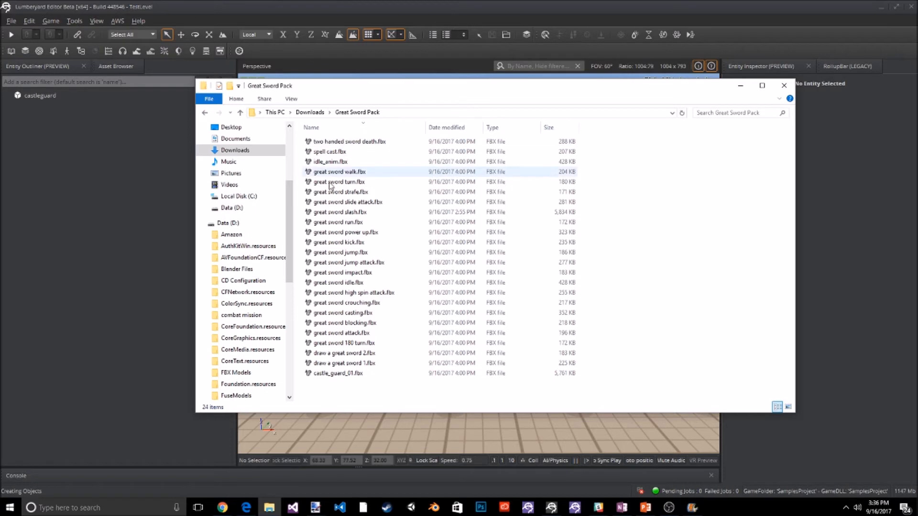
click(331, 213)
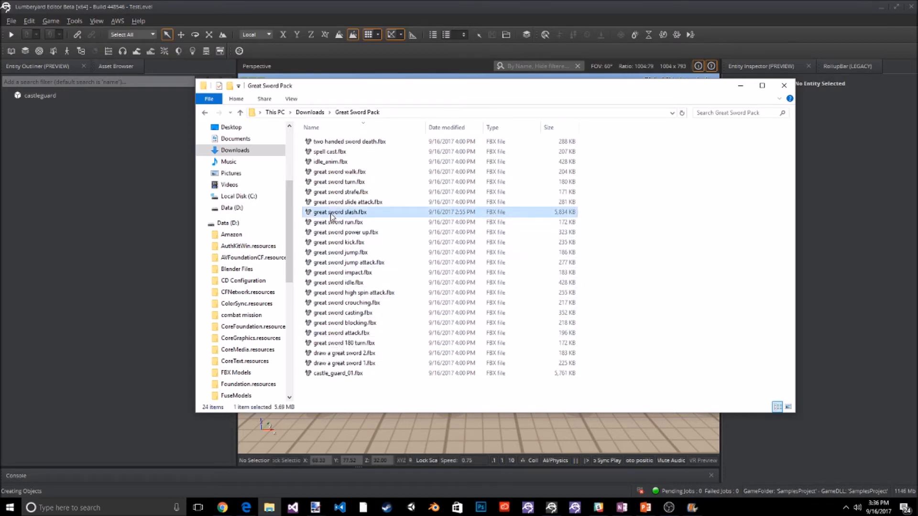
key(ctrl+v)
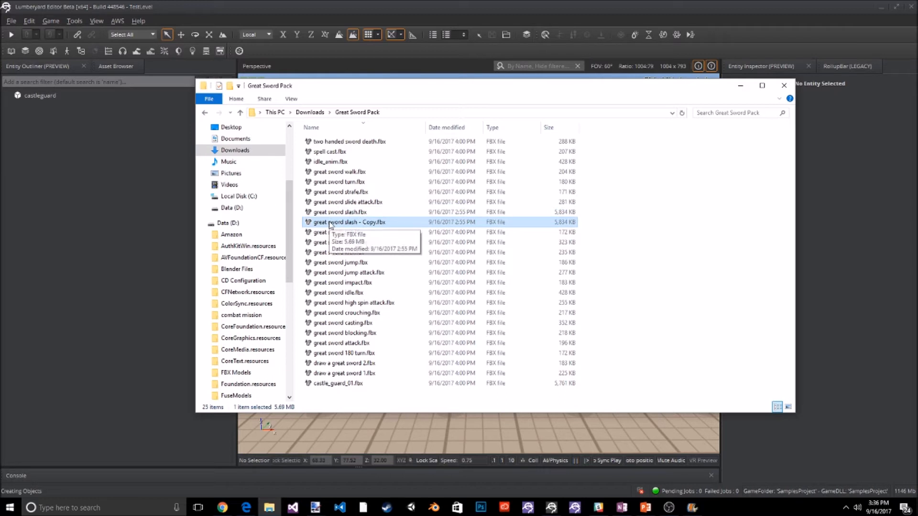
click(330, 222)
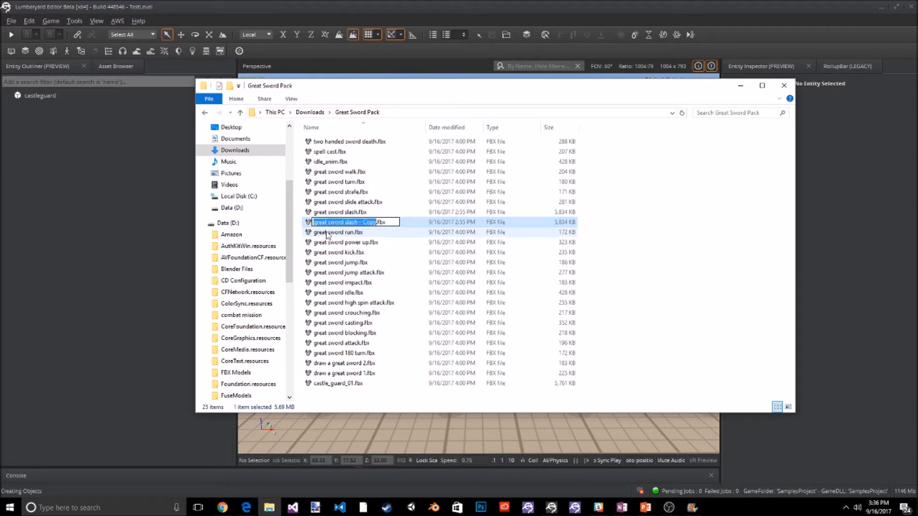
text(sla)
text(s)
text(h_)
text(anim)
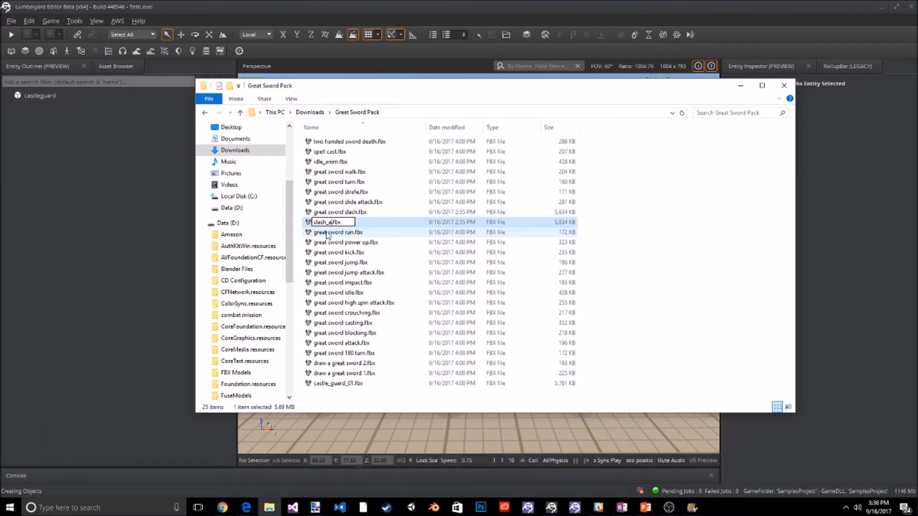
key(Return)
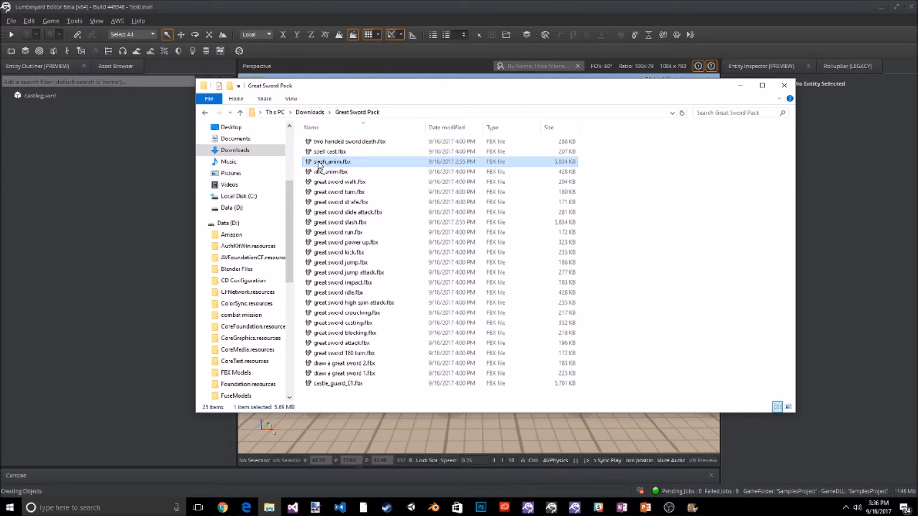
Copy slash_anim.fbx into the SamplesProject\Animations\CastleGuard folder on the D: drive.
click(228, 223)
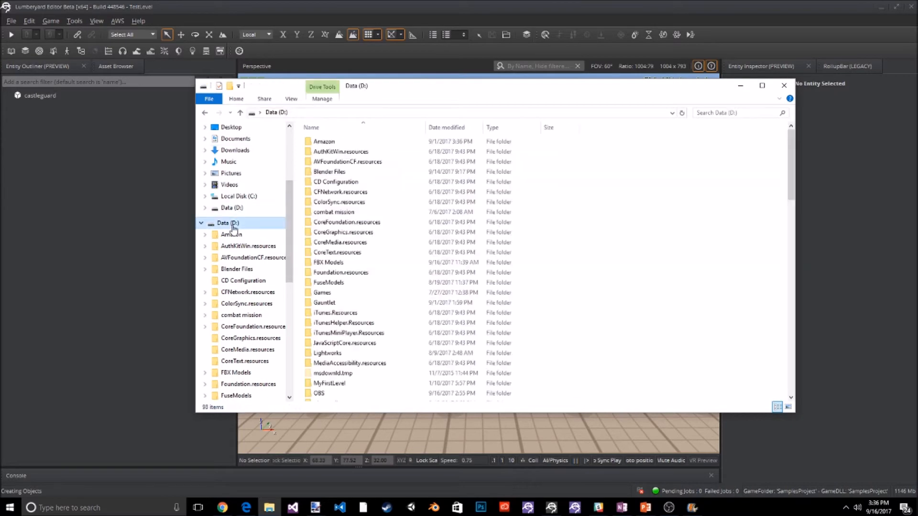
double_click(304, 144)
double_click(305, 145)
double_click(306, 144)
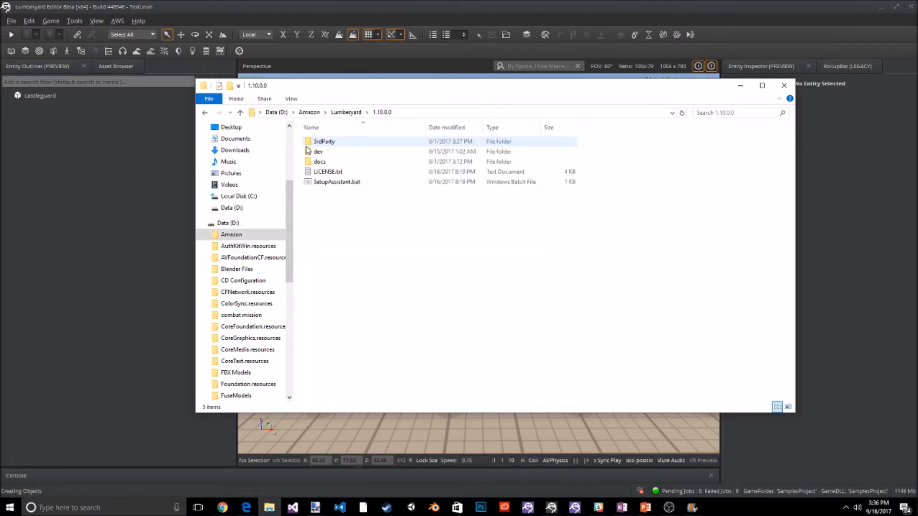
double_click(307, 151)
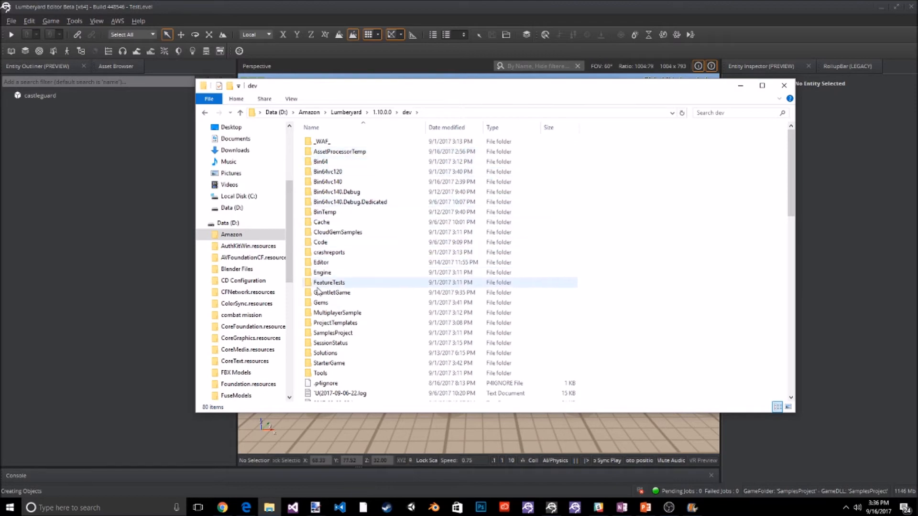
double_click(314, 333)
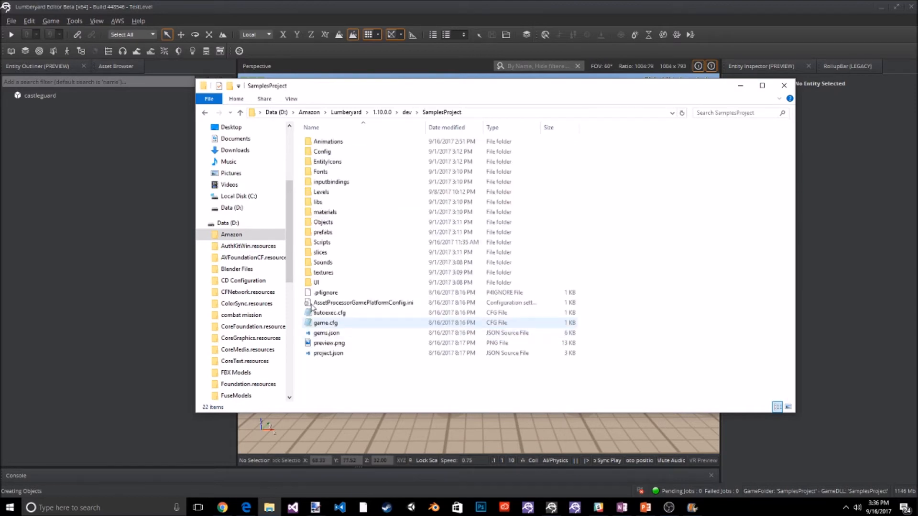
click(308, 142)
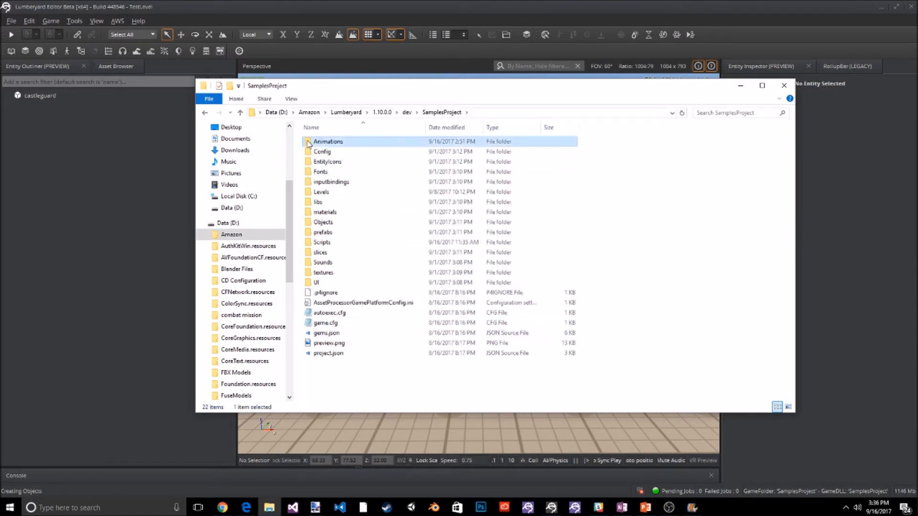
double_click(308, 142)
double_click(308, 142)
right_click(317, 174)
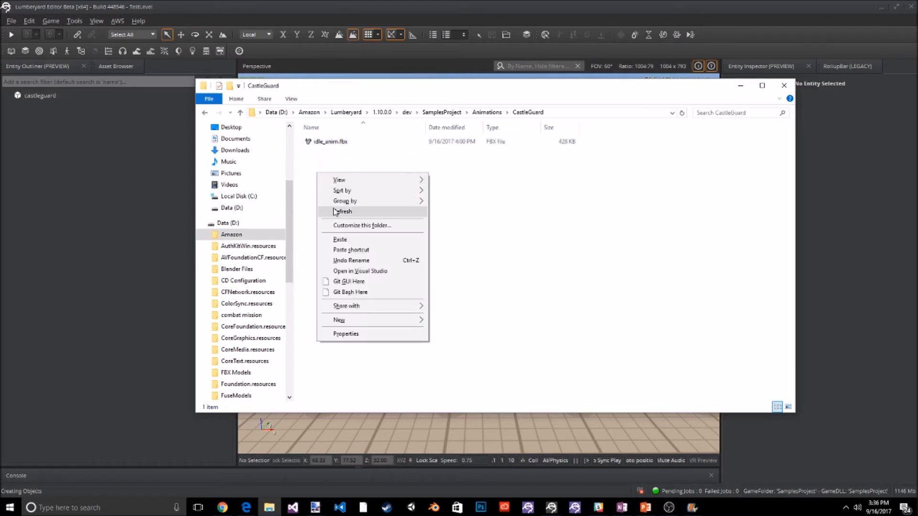
click(340, 241)
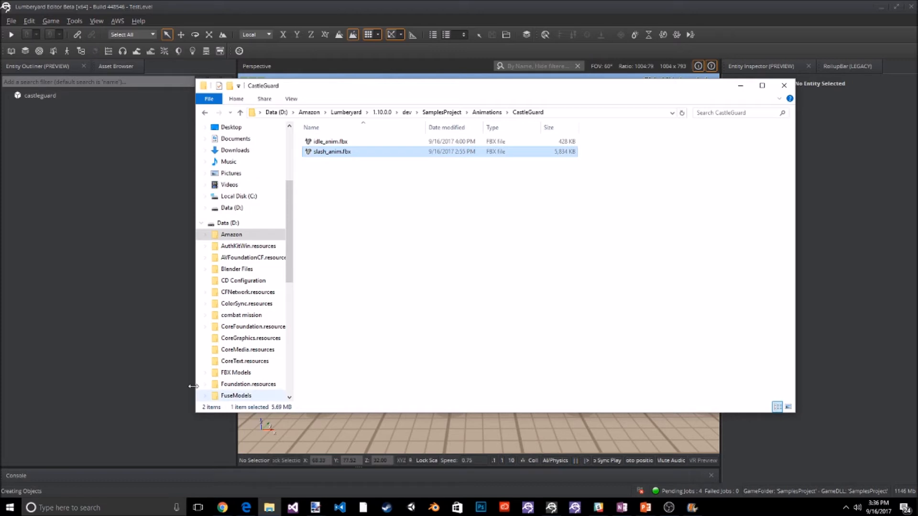
Return to the Lumberyard Editor, open Geppetto and play slash_anim from the castleguard animations on the character.
click(154, 335)
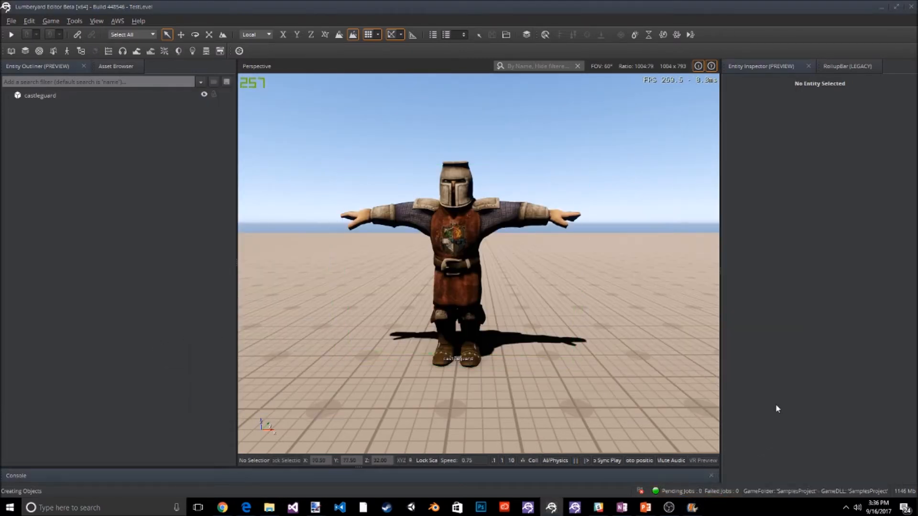
click(54, 51)
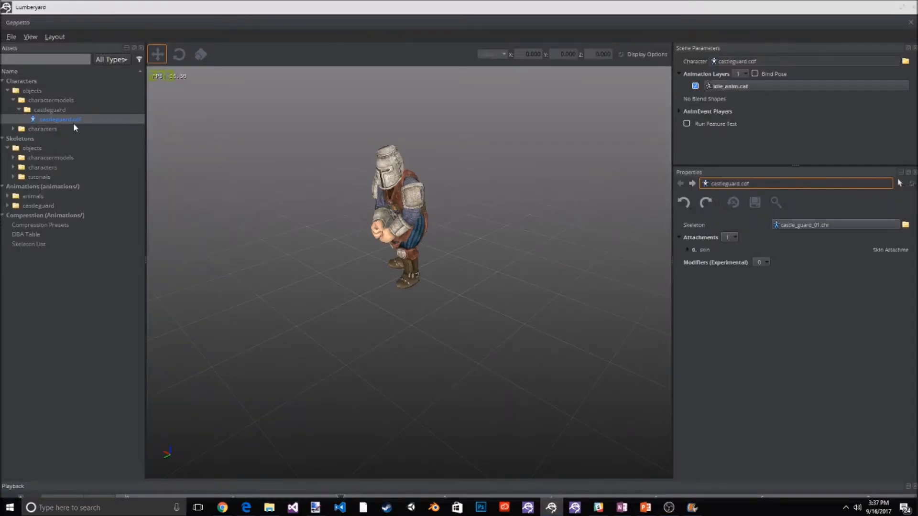
click(7, 206)
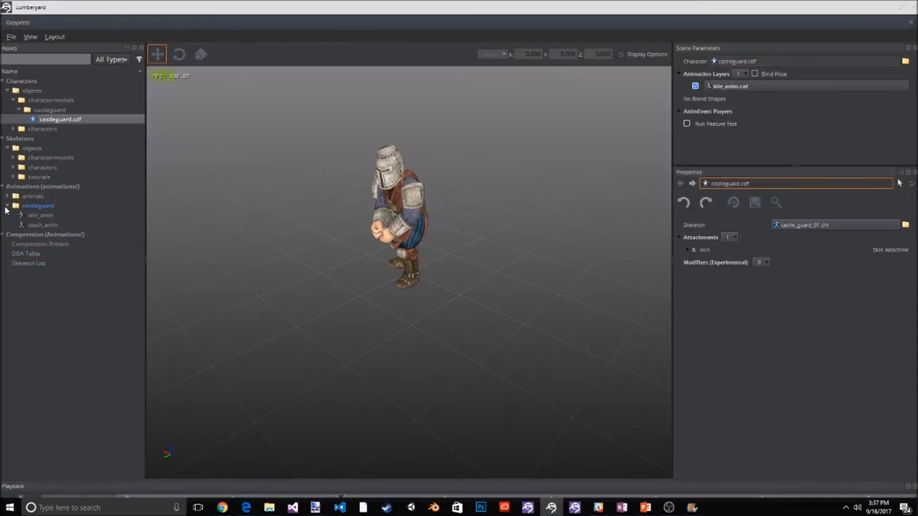
click(35, 226)
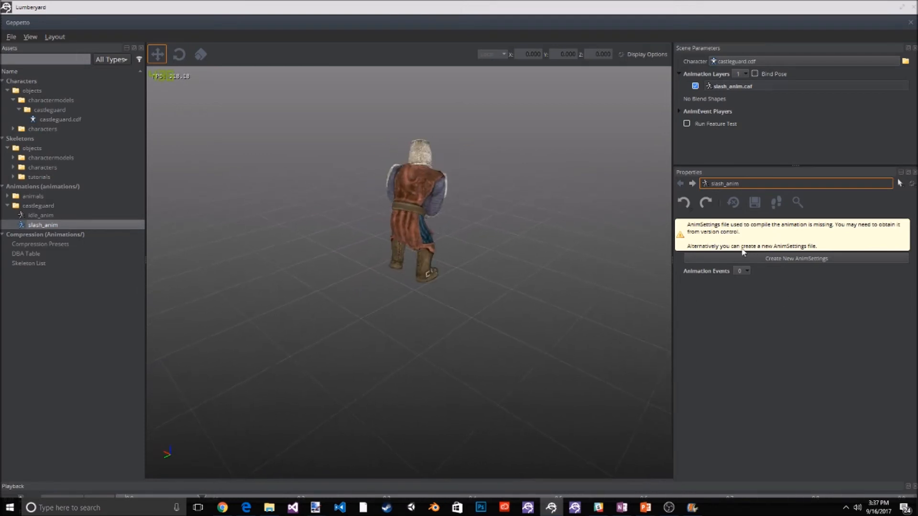
Create new AnimSettings for slash_anim with the skeleton alias castle_guard_01 and save them.
click(787, 257)
click(807, 237)
click(805, 256)
click(755, 202)
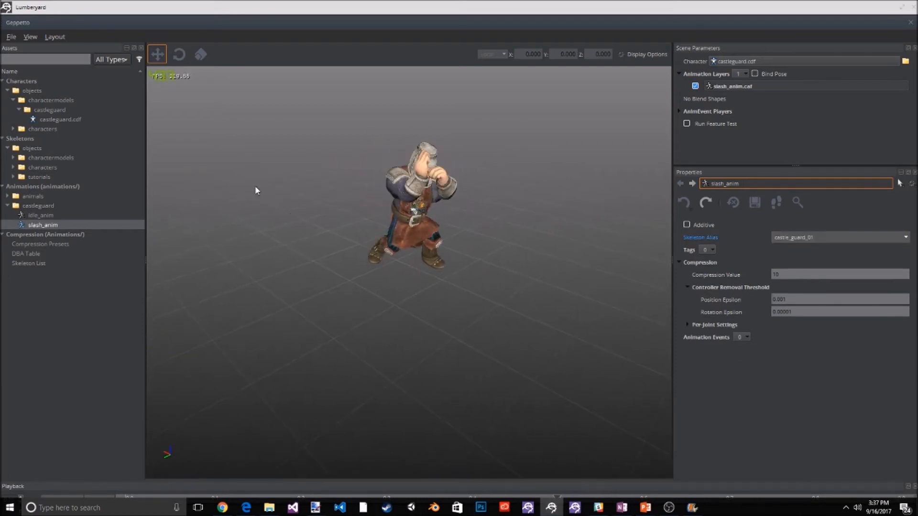
Save all changes in Geppetto and close it.
click(11, 37)
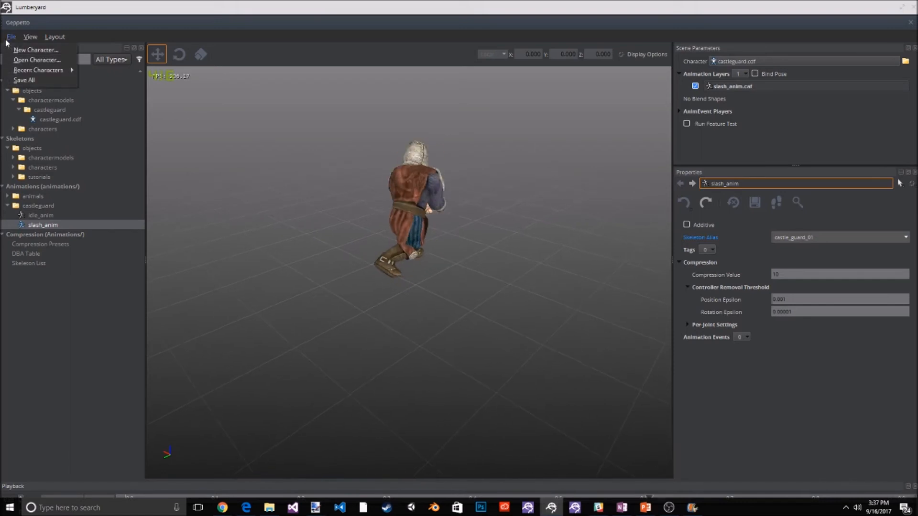
mouse_move(19, 72)
click(110, 72)
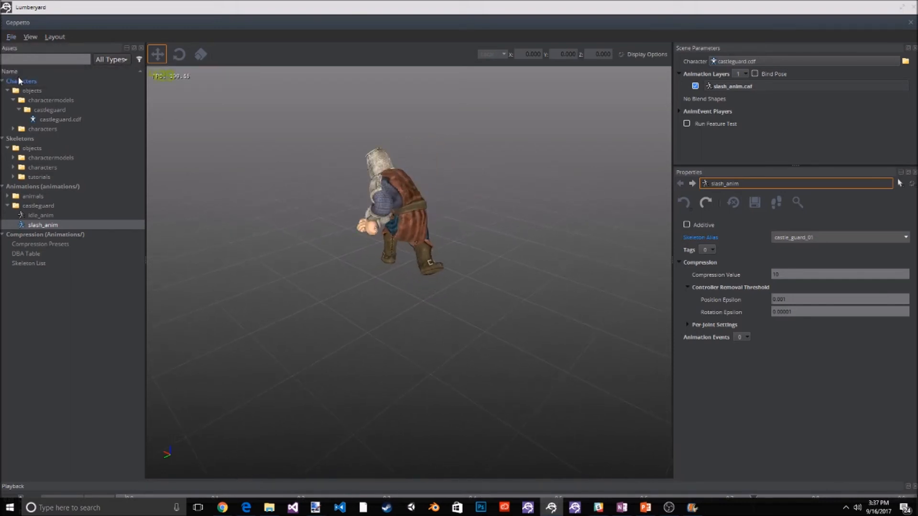
click(913, 7)
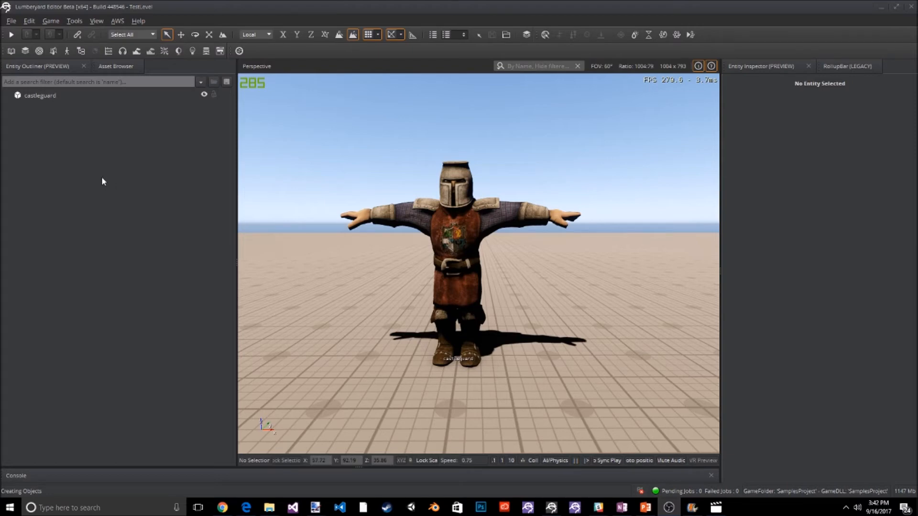
Open the Mannequin Editor and start a new Mannequin preview setup named CastleGuard.
click(67, 49)
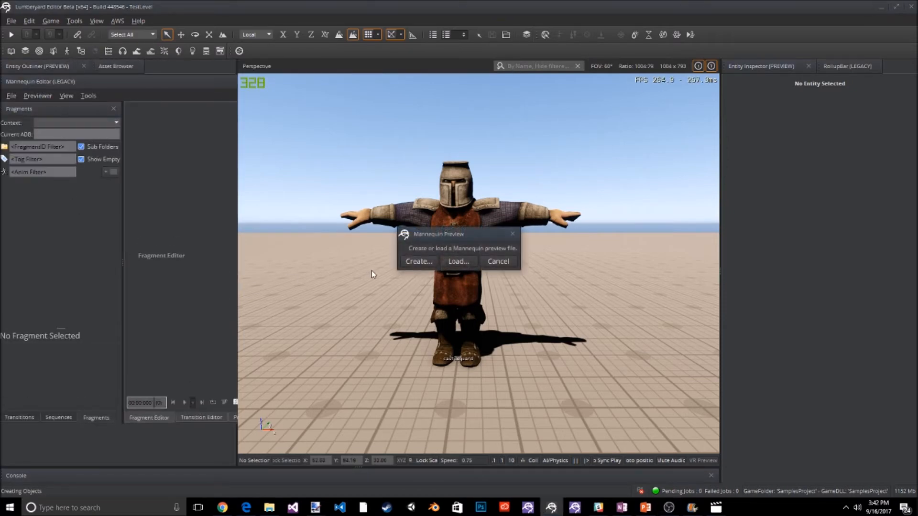
click(420, 261)
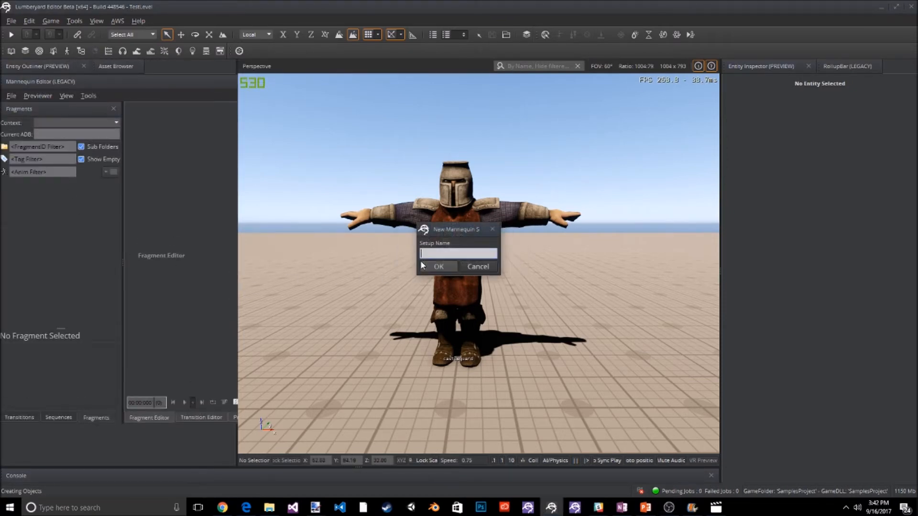
text(CastleGuard)
click(436, 266)
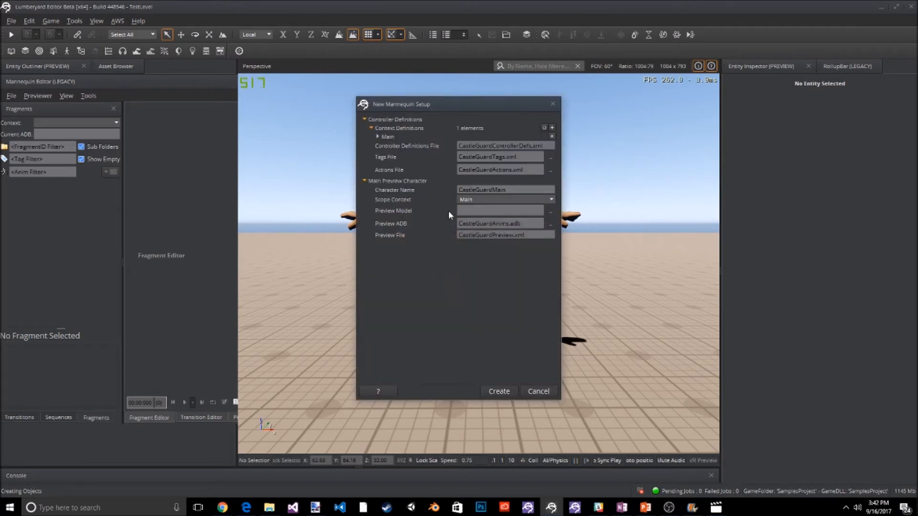
Set the preview model to castleguard.cdf from SamplesProject's Objects\CharacterModels\CastleGuard folder and generate the Mannequin setup files.
click(533, 212)
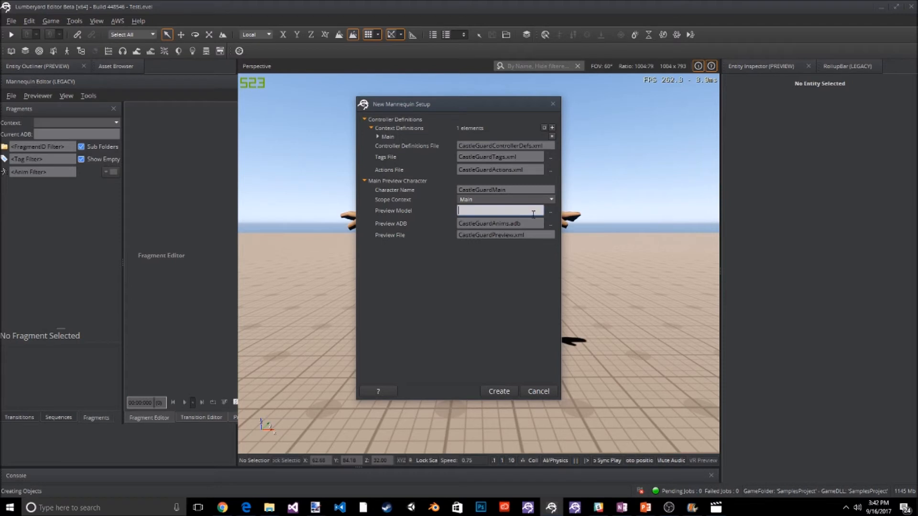
click(550, 212)
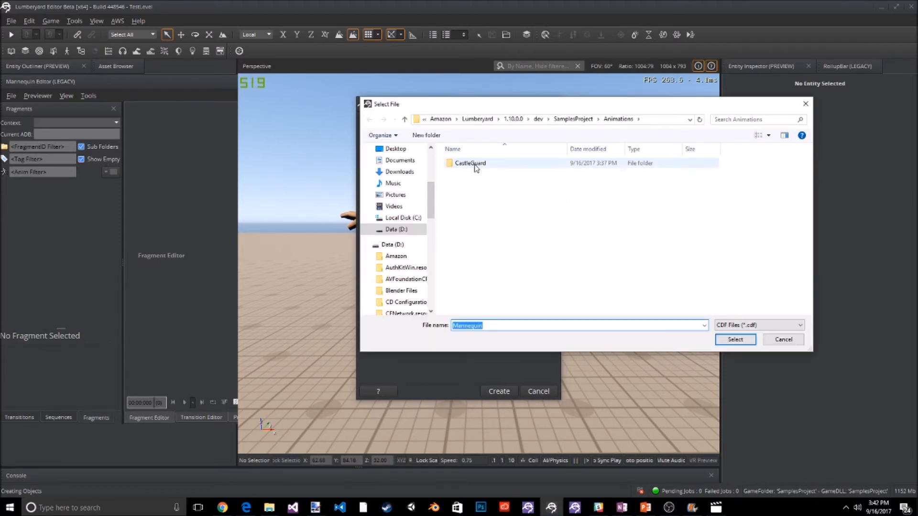
click(576, 119)
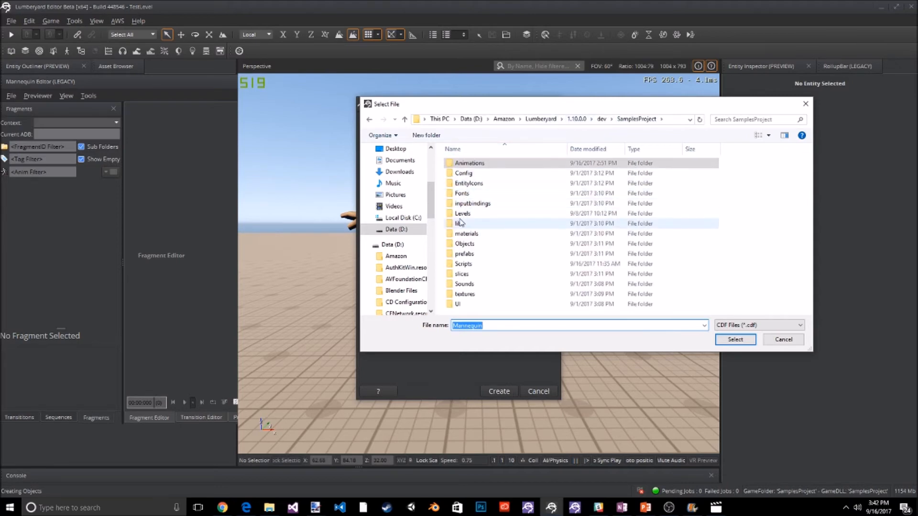
double_click(464, 243)
double_click(464, 164)
double_click(463, 164)
click(466, 173)
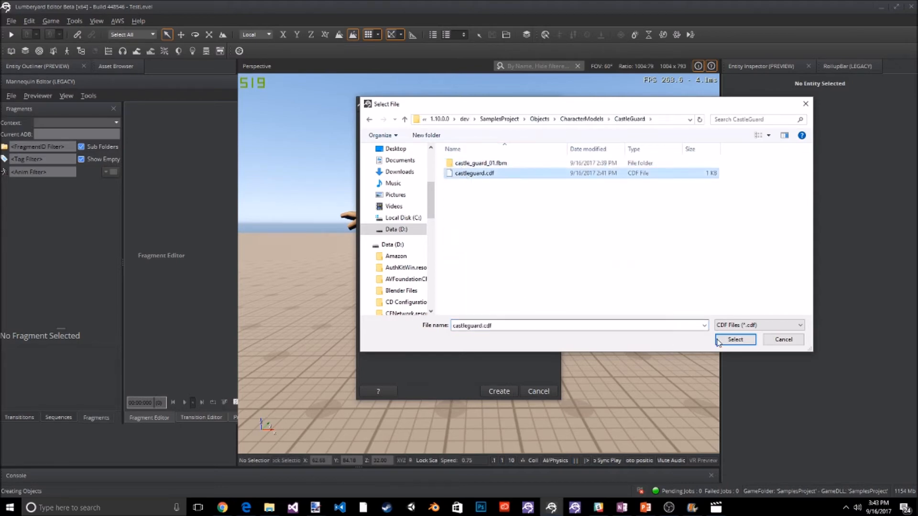
click(735, 340)
click(498, 392)
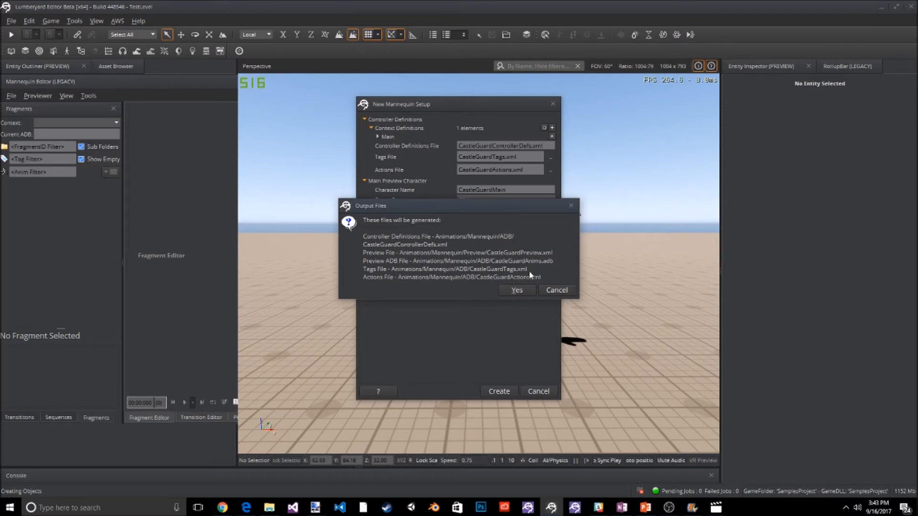
click(509, 290)
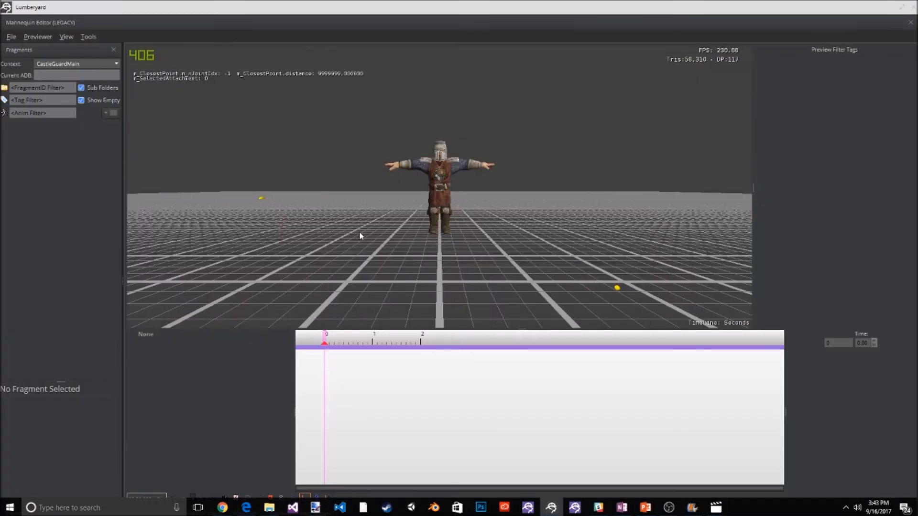
Create a fragment ID named idle with its default settings in the CastleGuardMain context.
scroll(381, 197, up, 5)
scroll(375, 205, down, 3)
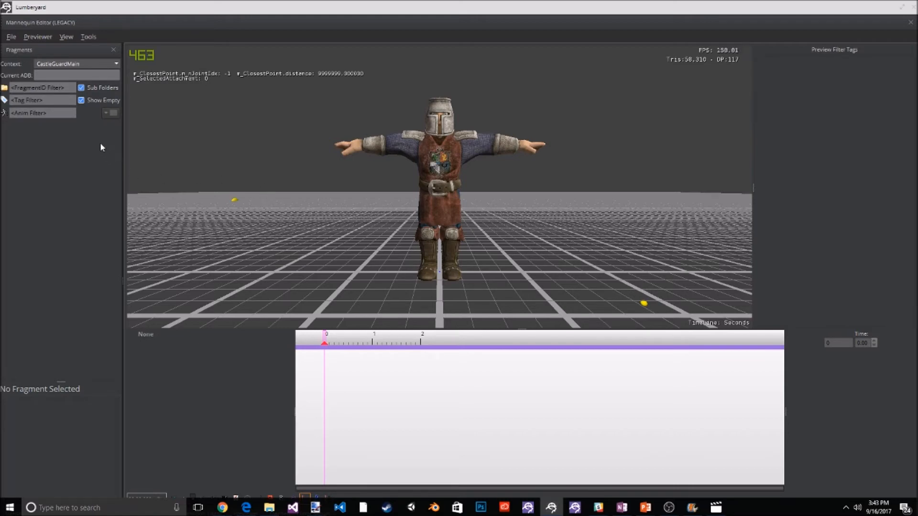
click(105, 113)
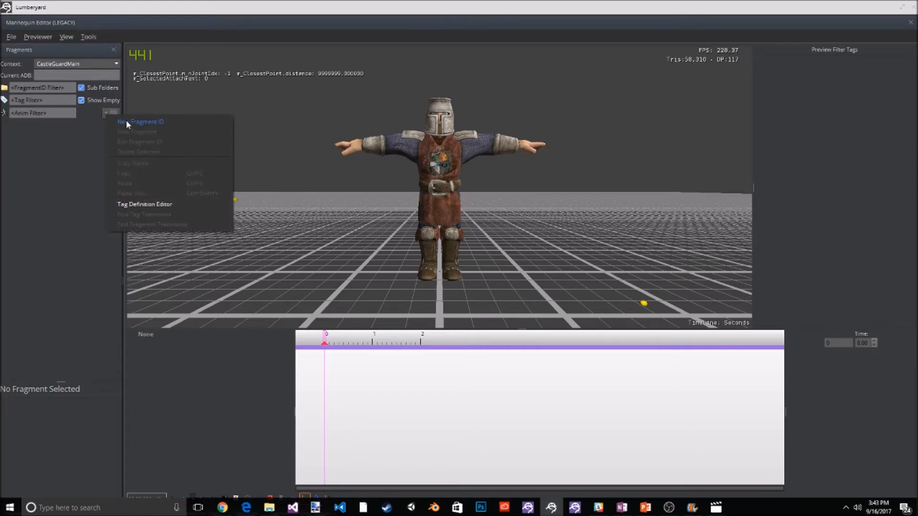
click(127, 123)
text(idle)
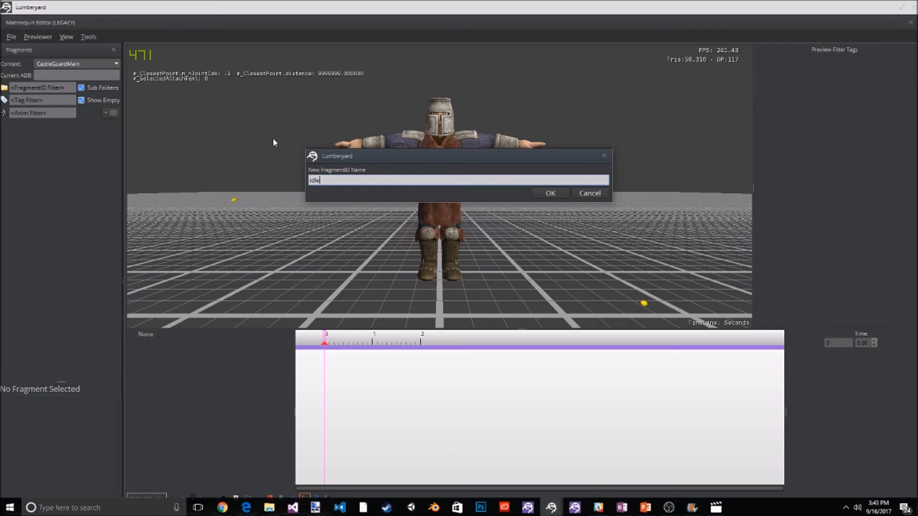
click(556, 197)
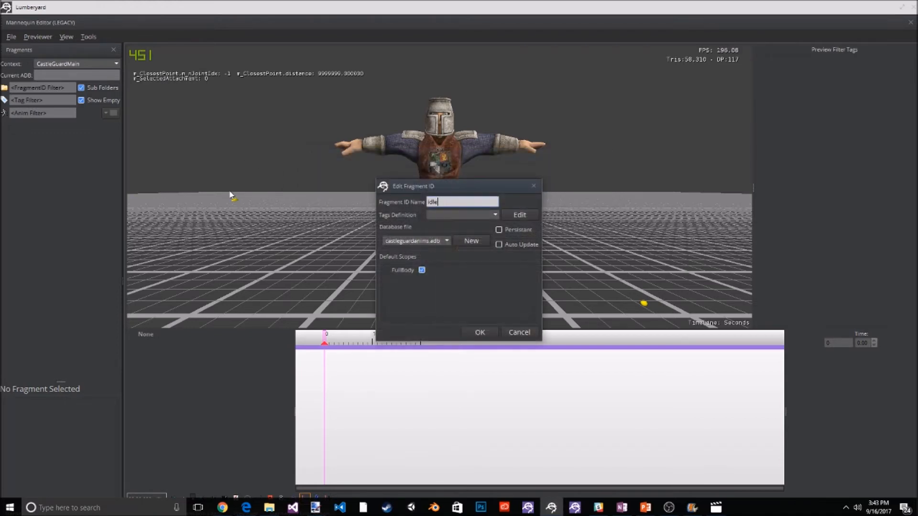
click(479, 333)
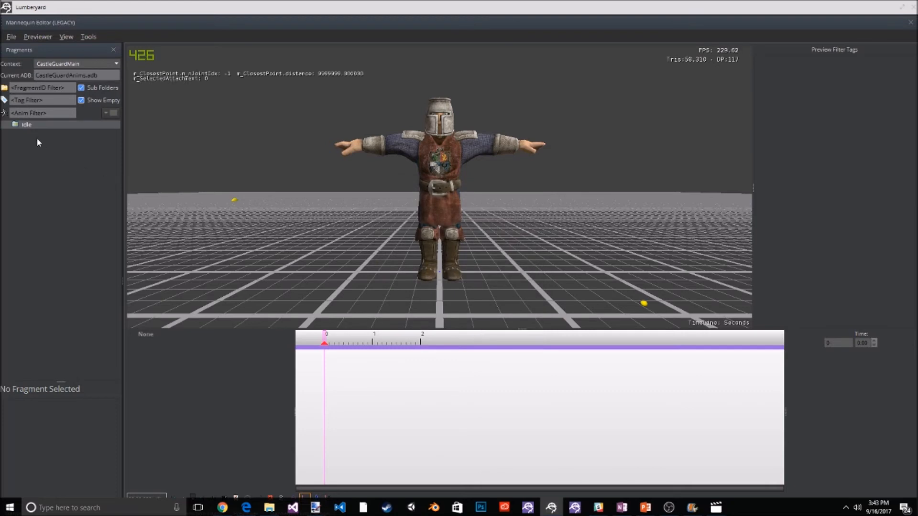
Add a new fragment under the idle fragment ID and add an animation layer to its FullBody scope.
right_click(32, 125)
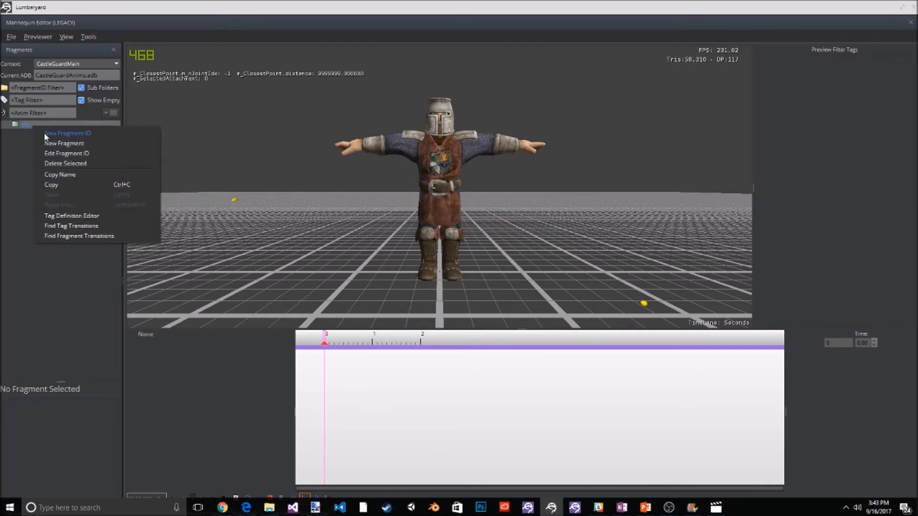
click(59, 144)
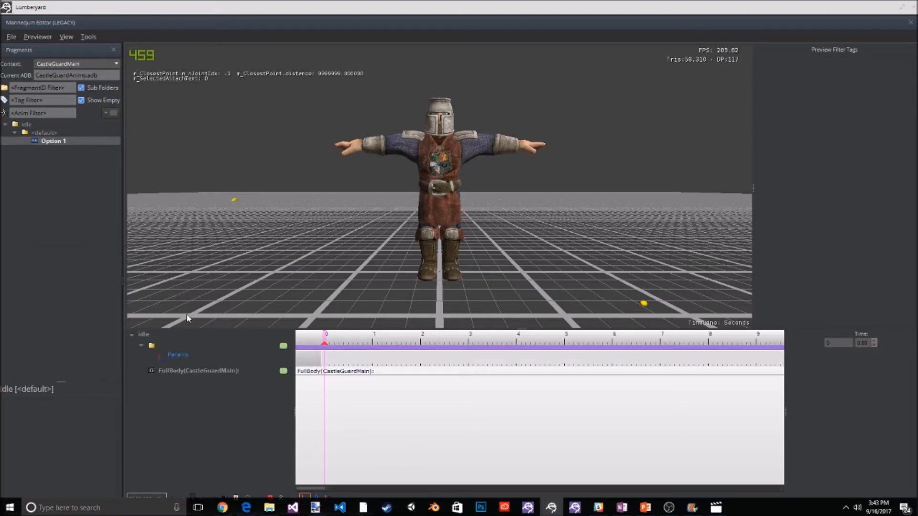
right_click(222, 369)
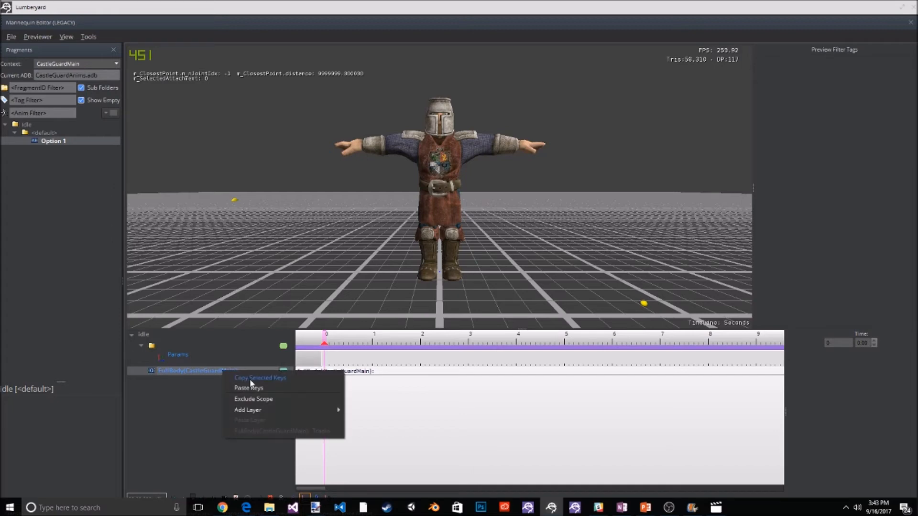
mouse_move(264, 411)
click(376, 414)
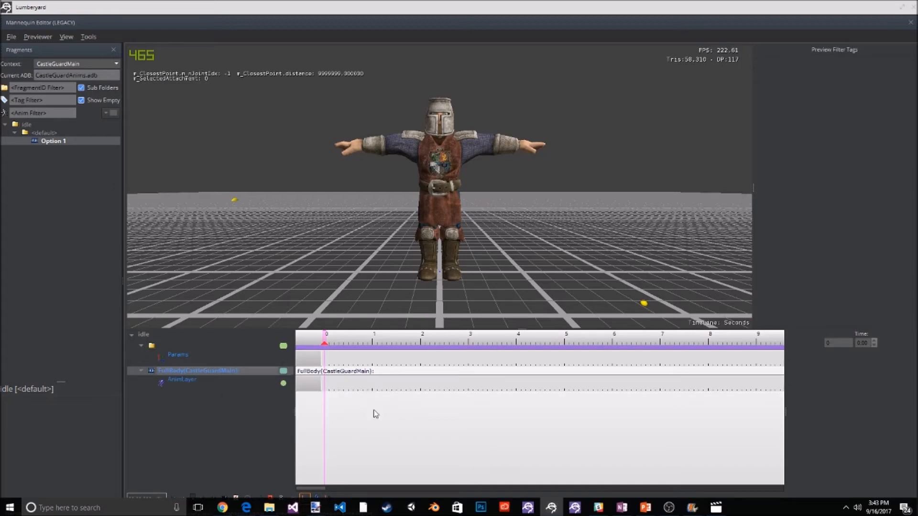
Add an animation clip at about 0.9 s on the idle fragment's AnimLayer track and assign idle_anim to it.
right_click(366, 383)
click(384, 390)
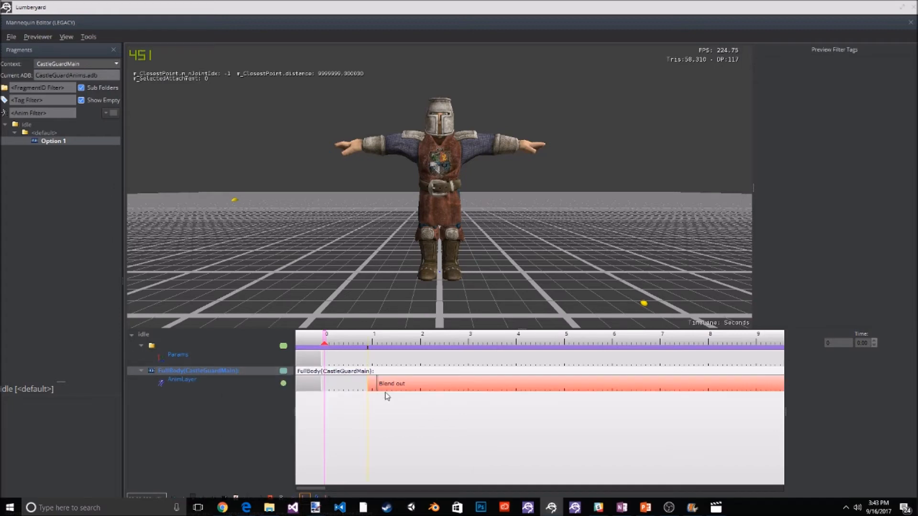
click(405, 384)
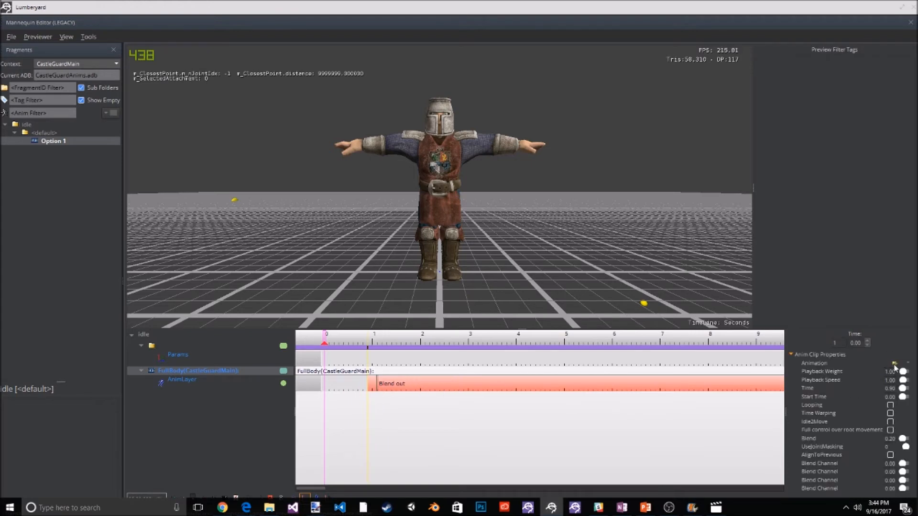
click(895, 364)
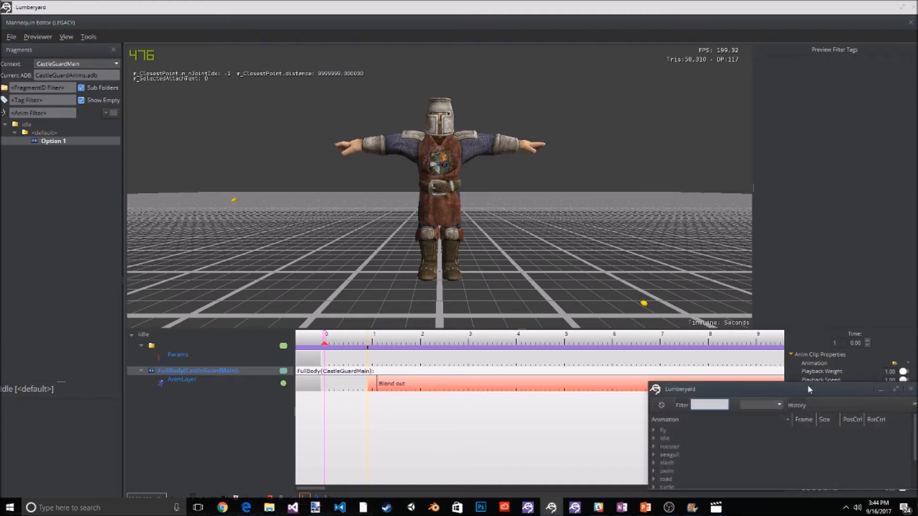
drag(753, 389, 541, 243)
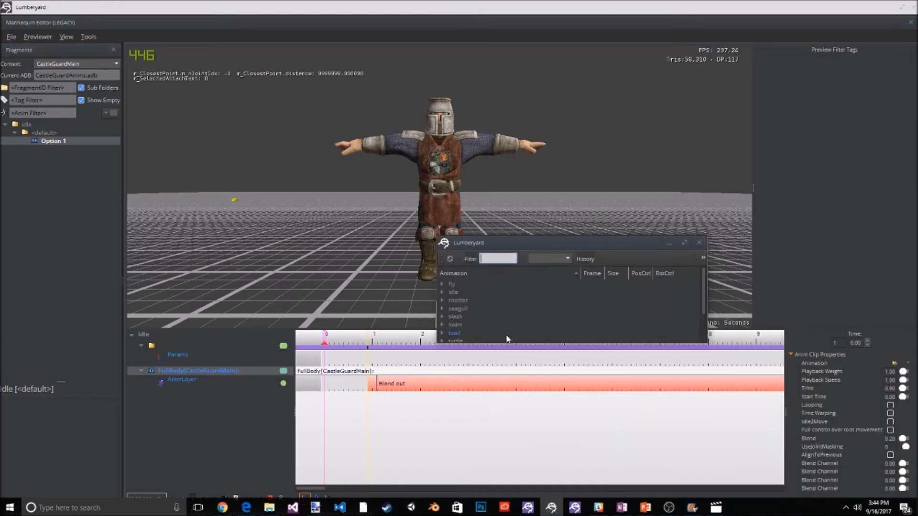
scroll(548, 319, down, 2)
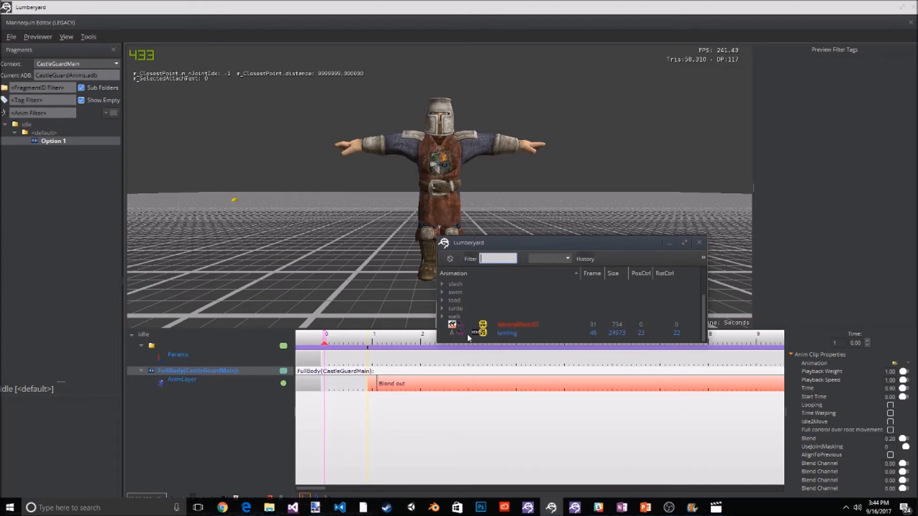
scroll(510, 302, up, 2)
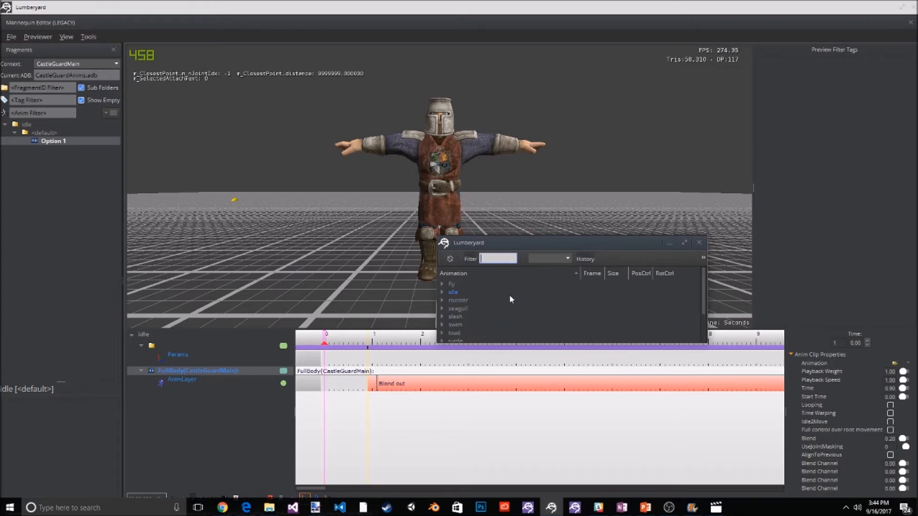
click(441, 292)
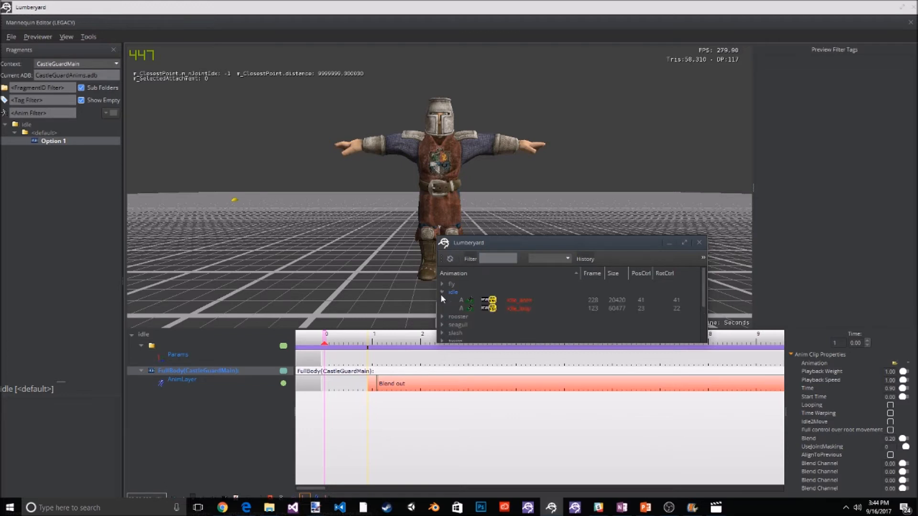
click(533, 303)
double_click(533, 302)
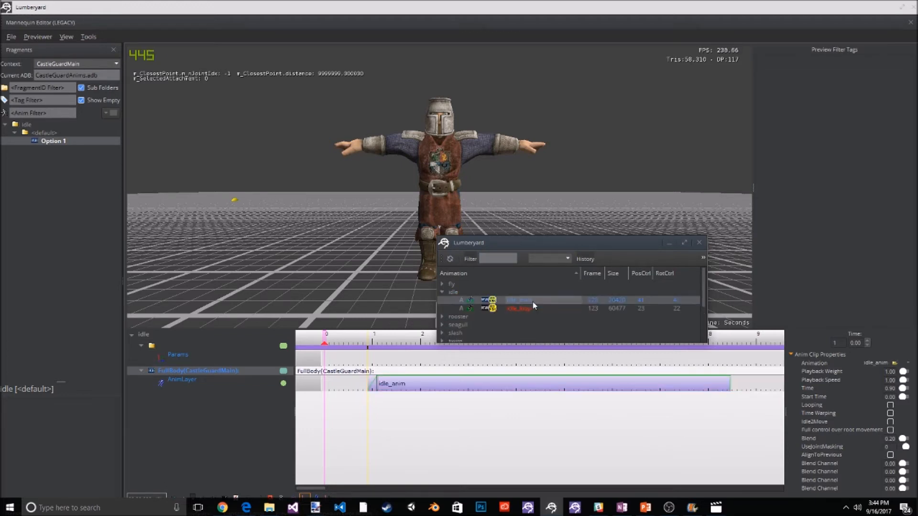
click(699, 243)
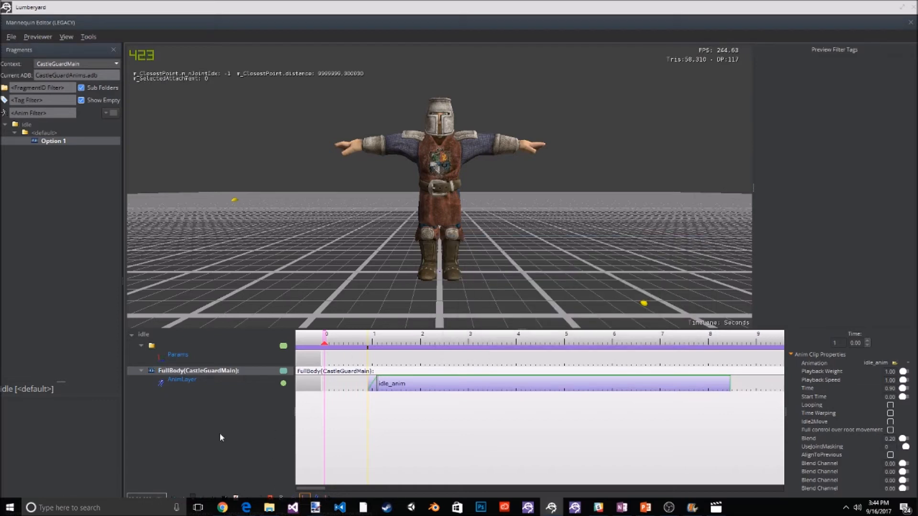
Play the idle fragment in the preview to check its animation, and stop the playback.
drag(831, 4, 799, 11)
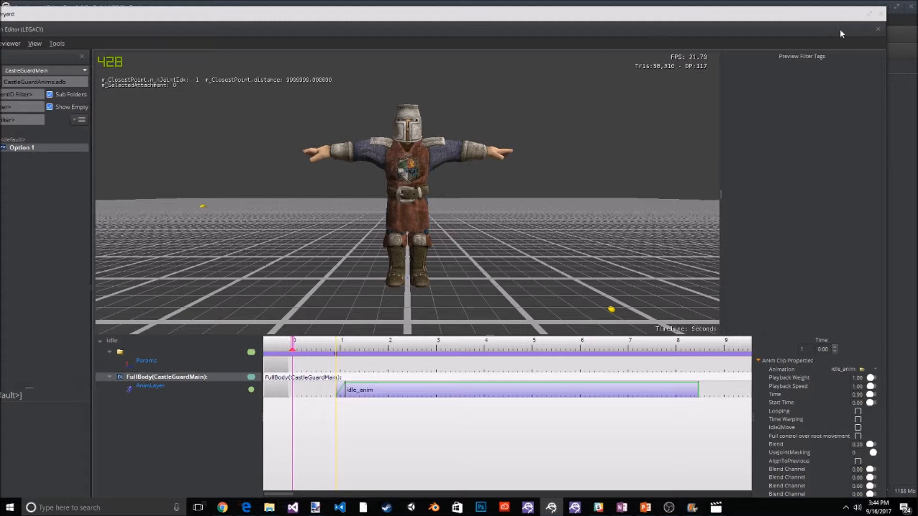
click(869, 14)
click(187, 498)
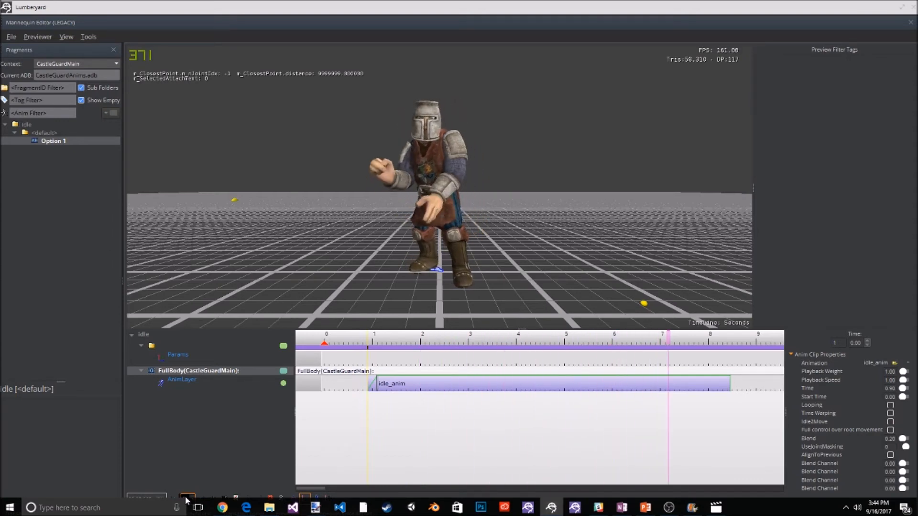
click(185, 501)
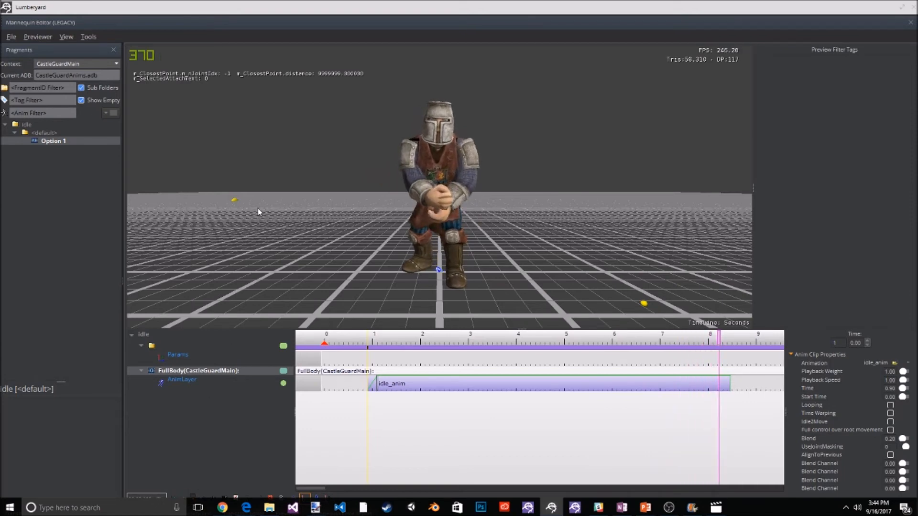
Create a fragment ID named slash with its default settings in the CastleGuardMain context.
right_click(114, 109)
click(145, 114)
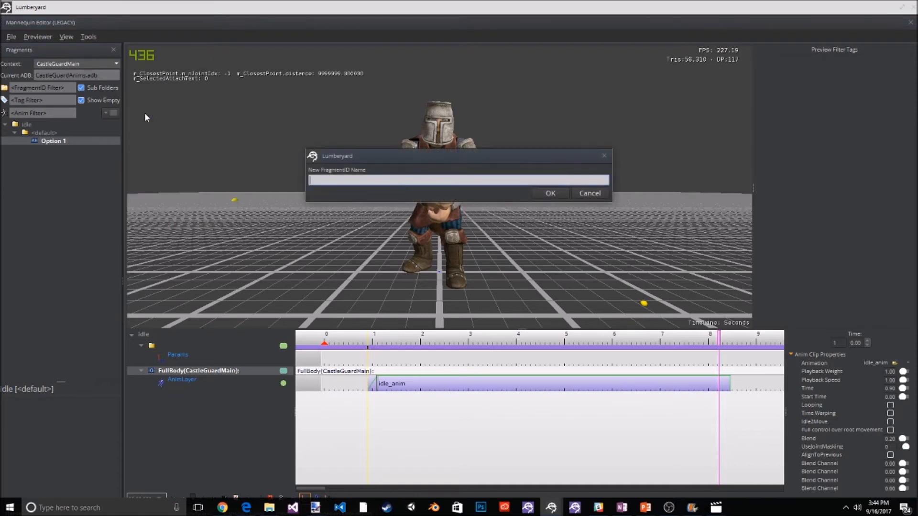
text(slash)
click(550, 192)
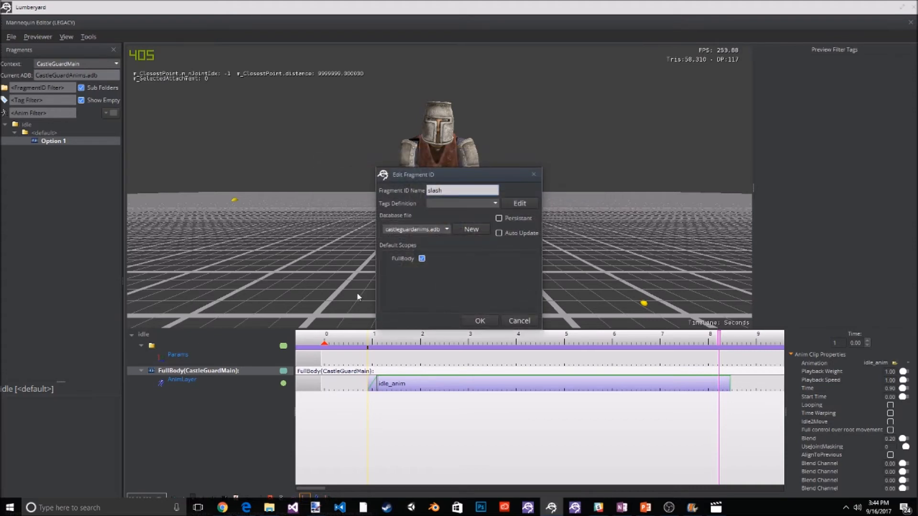
click(481, 321)
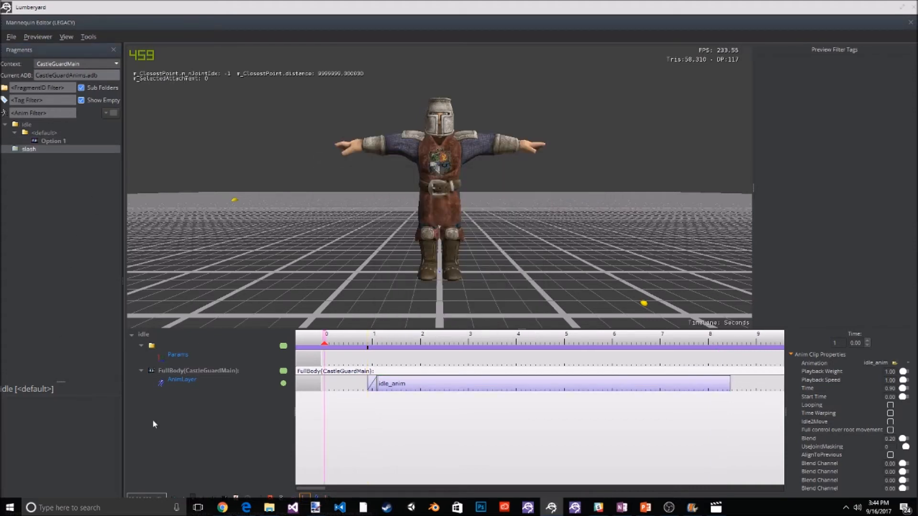
click(197, 373)
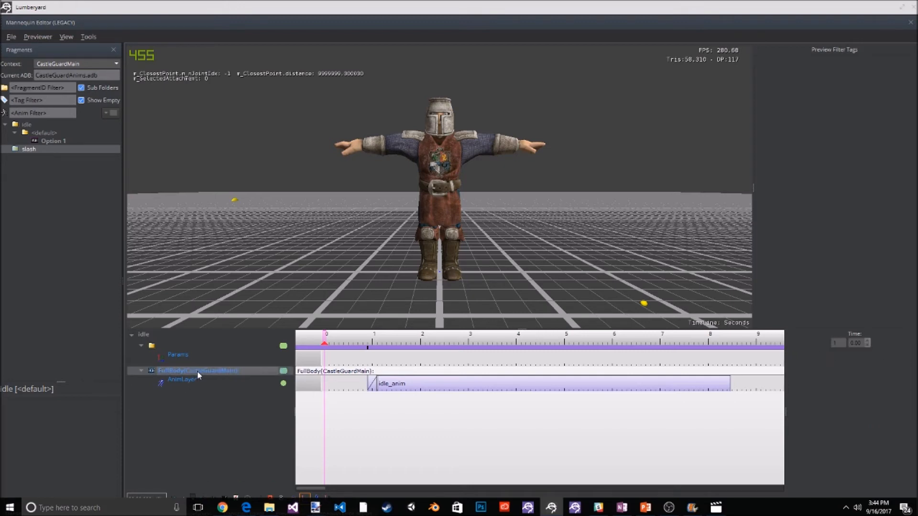
click(41, 149)
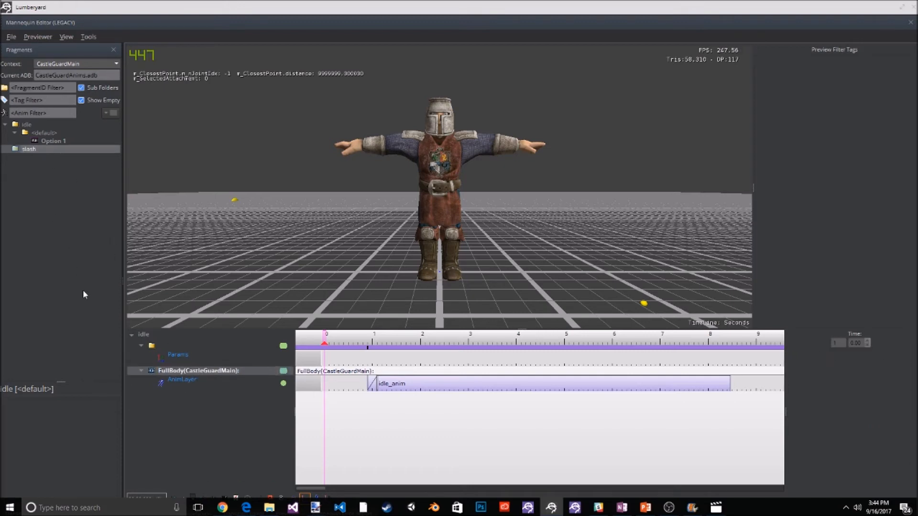
click(142, 371)
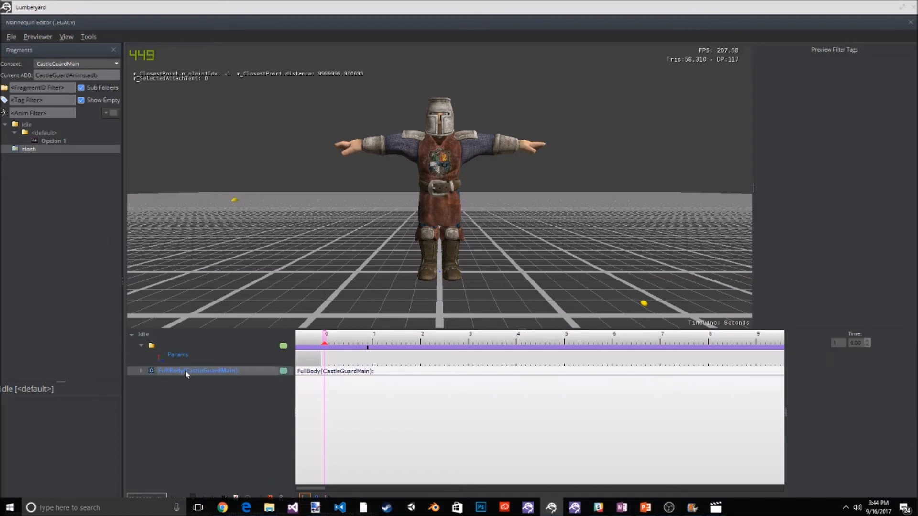
right_click(211, 372)
mouse_move(234, 411)
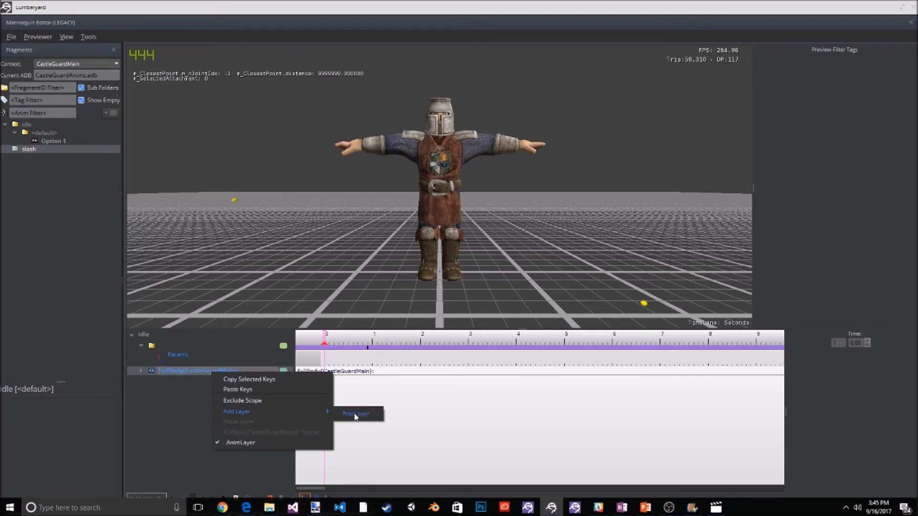
click(125, 204)
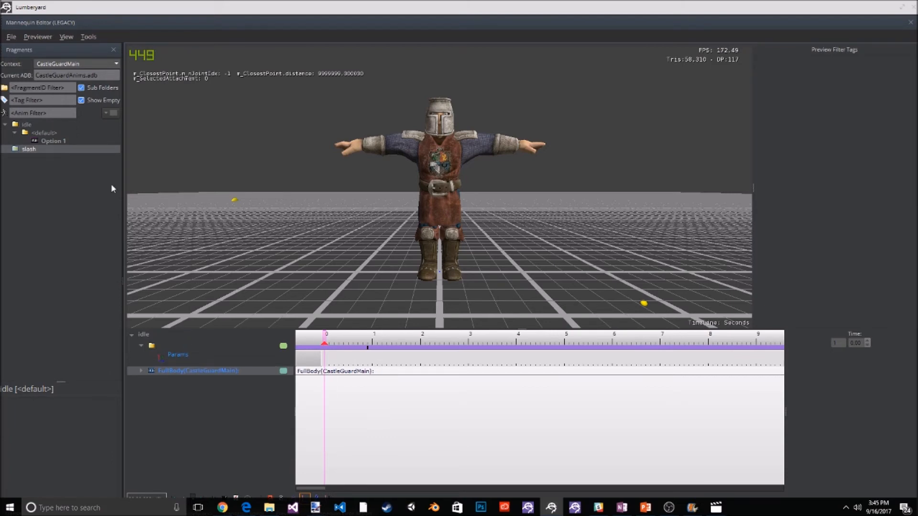
Add a new fragment under the slash fragment ID and add an animation layer to its FullBody scope.
right_click(31, 147)
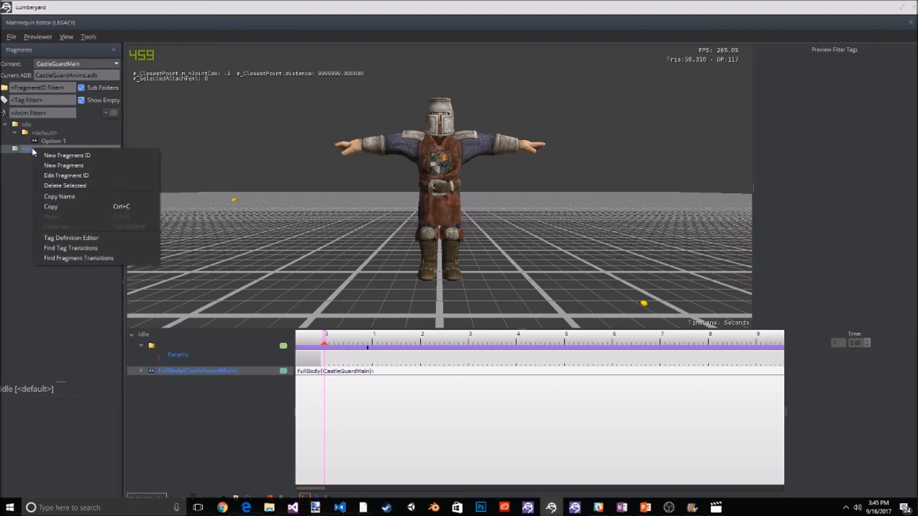
click(68, 166)
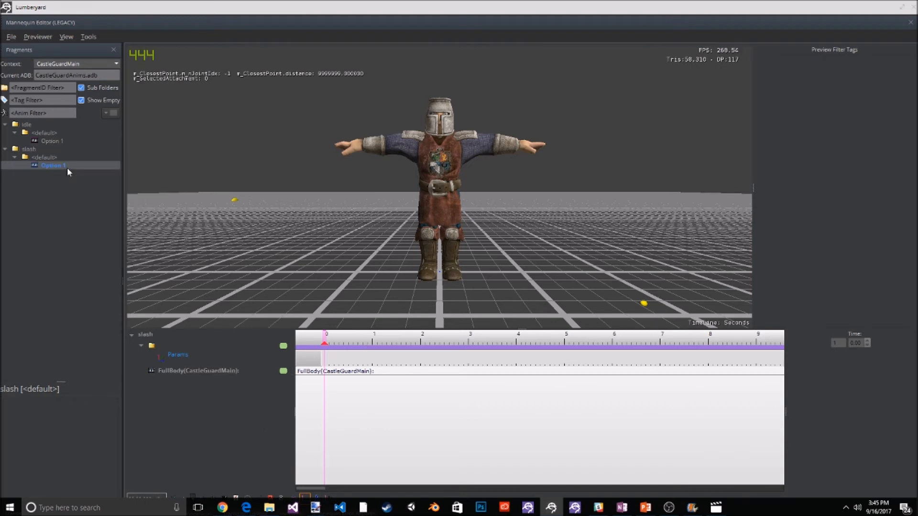
click(257, 370)
right_click(257, 370)
mouse_move(296, 410)
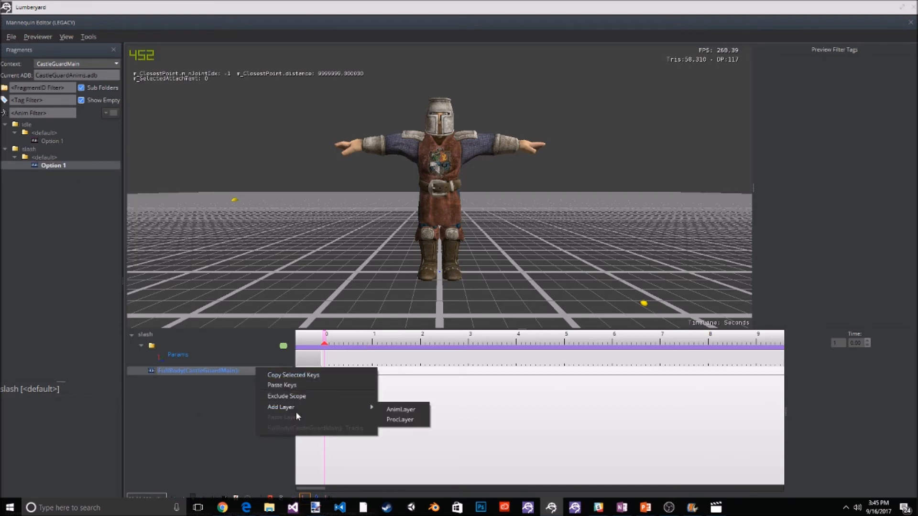
click(396, 411)
Add a clip using slash_anim at about 1.5 s on the slash fragment's AnimLayer track and play the fragment back.
right_click(396, 383)
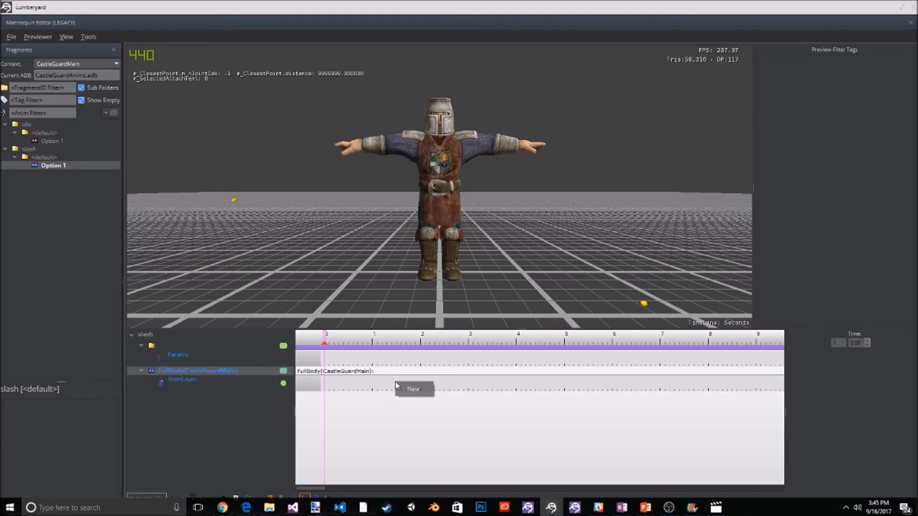
click(413, 390)
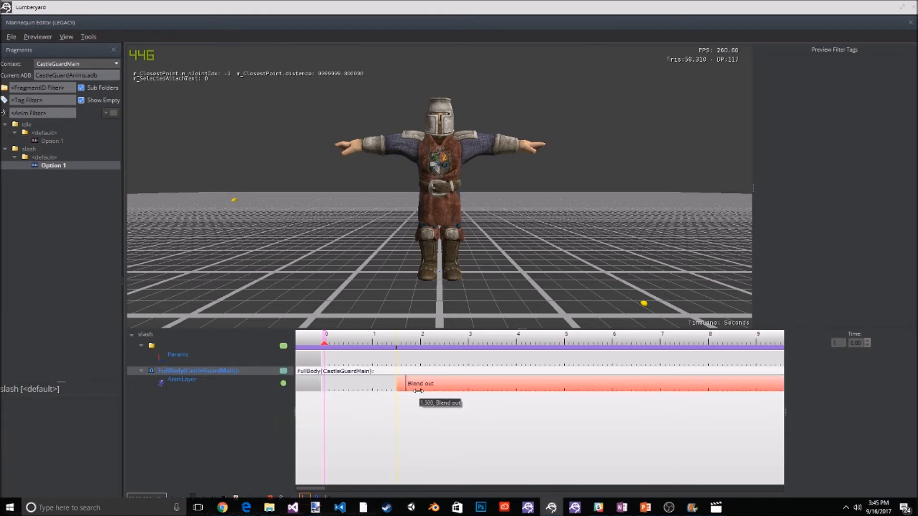
click(580, 376)
click(894, 364)
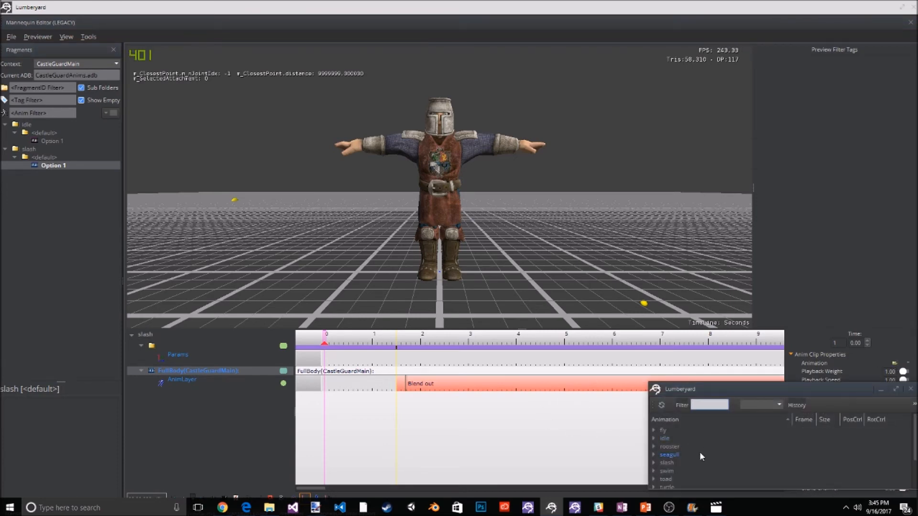
click(654, 462)
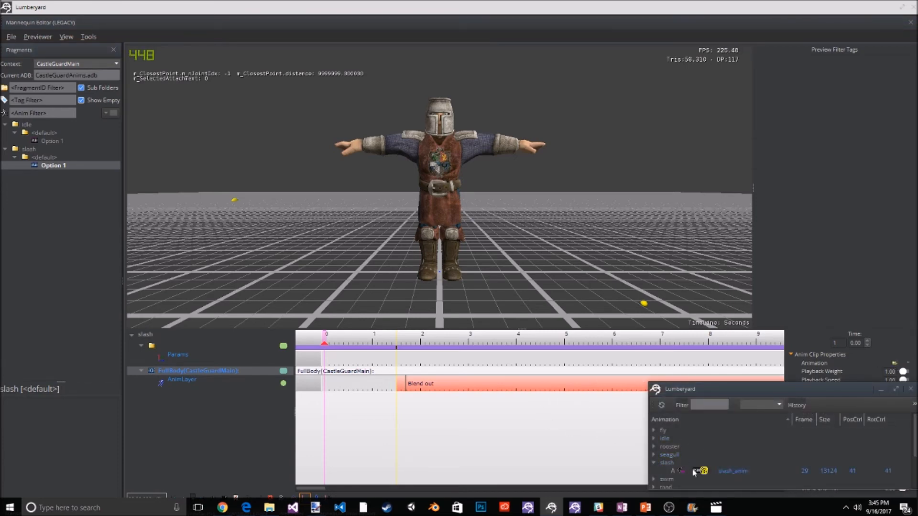
drag(736, 387, 397, 192)
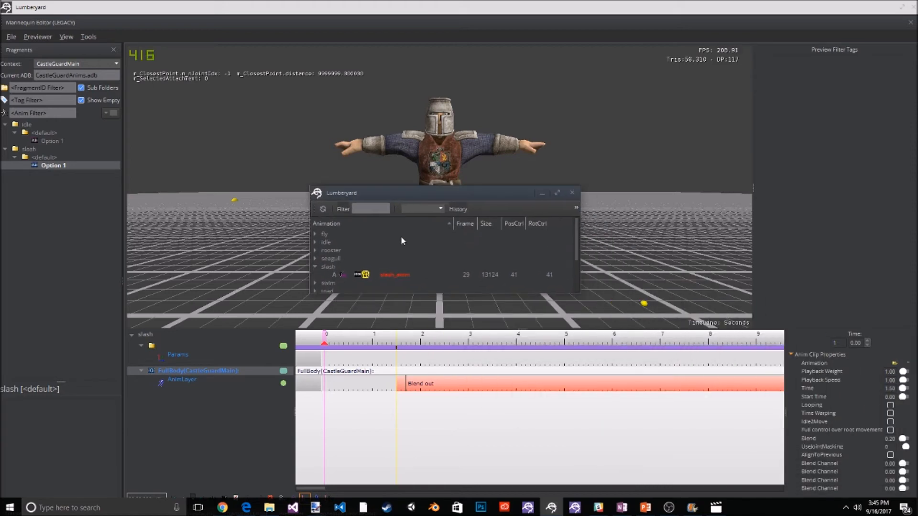
click(390, 274)
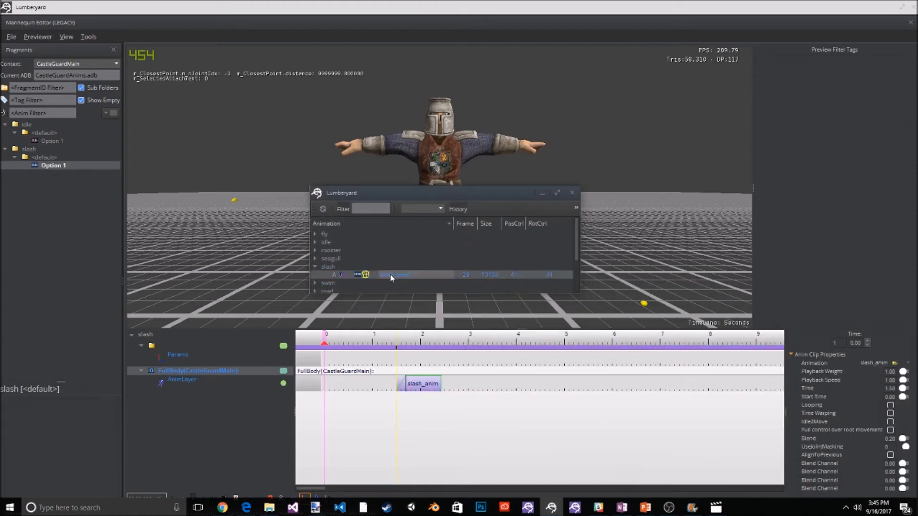
click(572, 192)
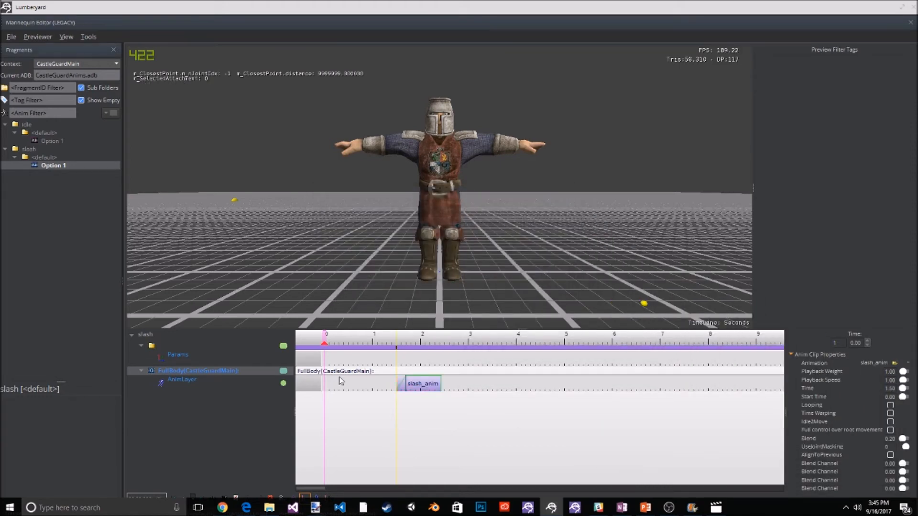
click(187, 497)
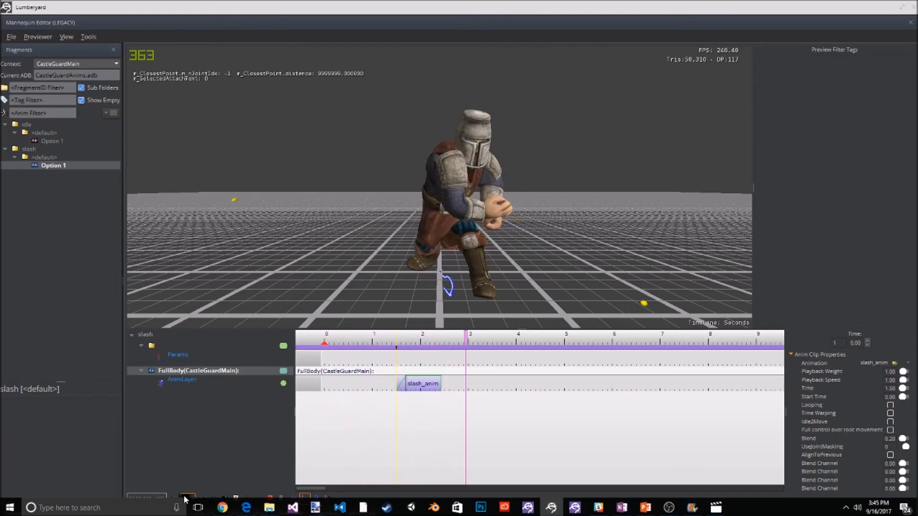
Save the changed CastleGuardActions.xml, CastleGuardAnims.adb and CastleGuardControllerDefs.xml Mannequin files.
click(11, 39)
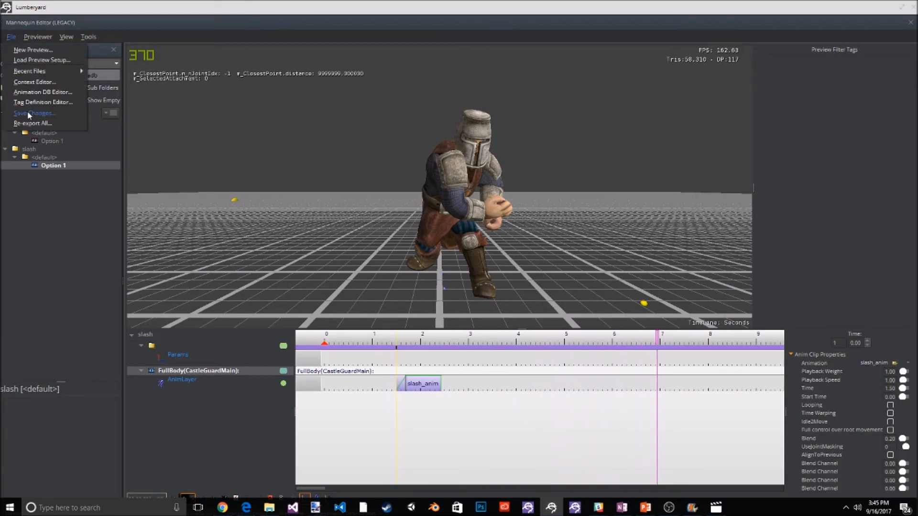
click(30, 113)
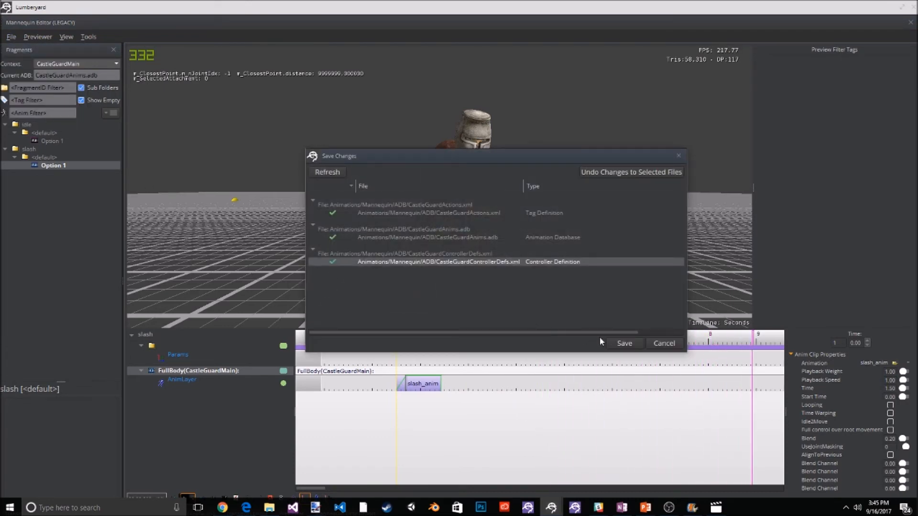
click(392, 237)
click(392, 206)
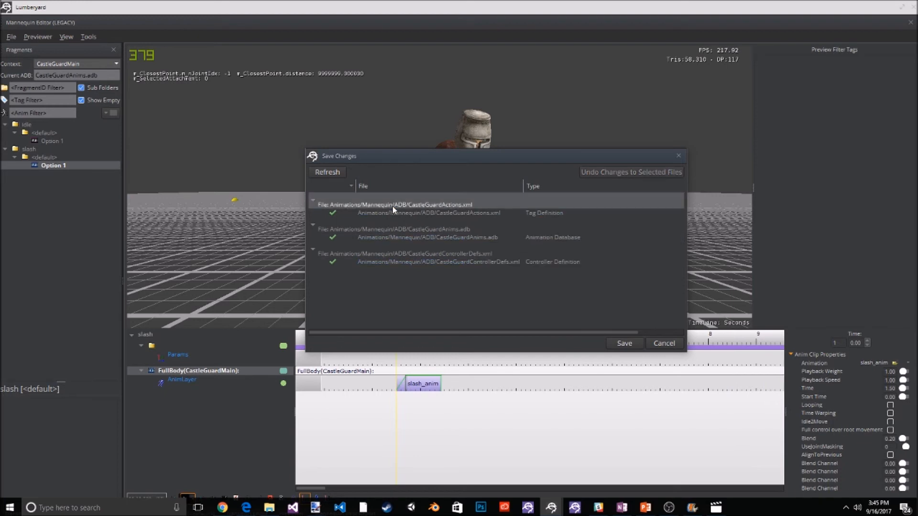
click(392, 213)
click(622, 341)
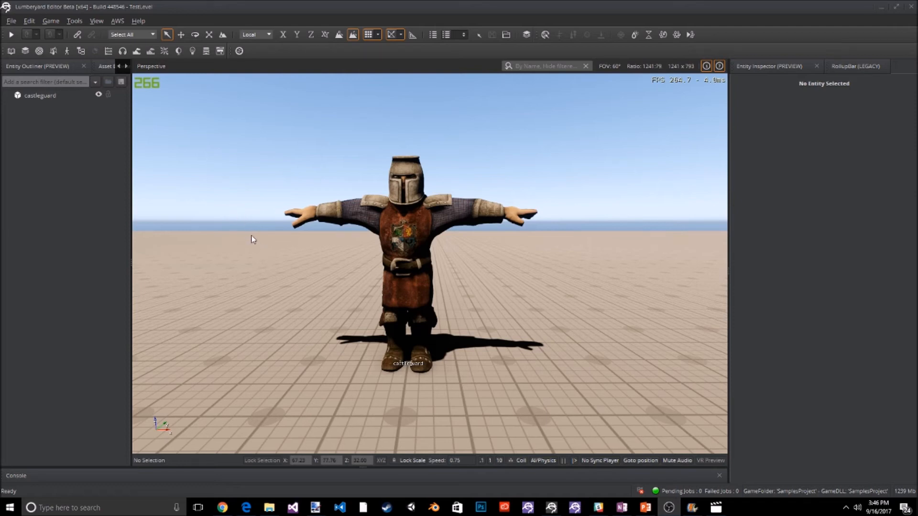
Add a Mannequin component to the castleguard entity and set its controller definition to castleguardcontrollerdefs.xml.
click(47, 95)
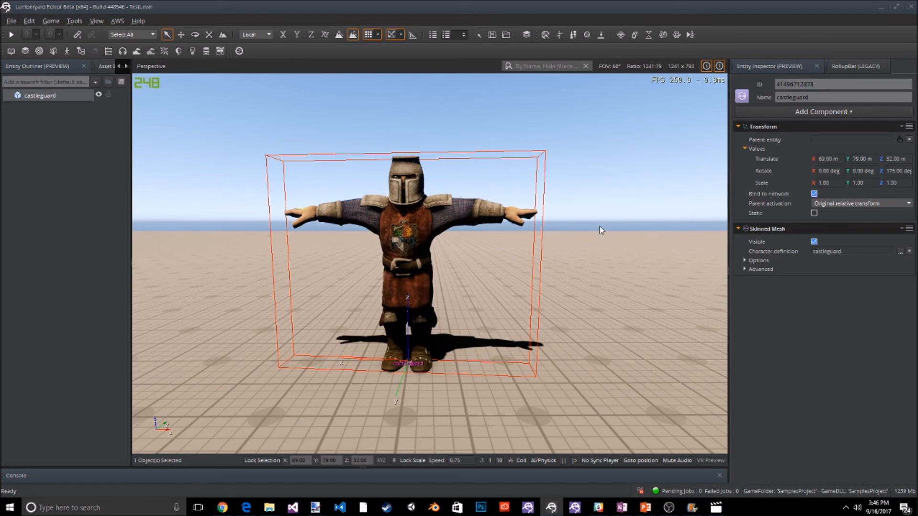
click(830, 110)
text(man)
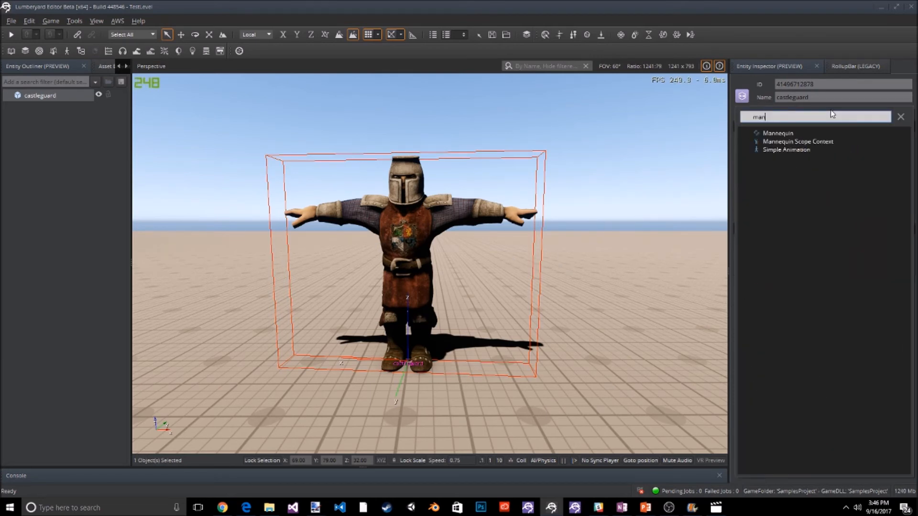
click(780, 133)
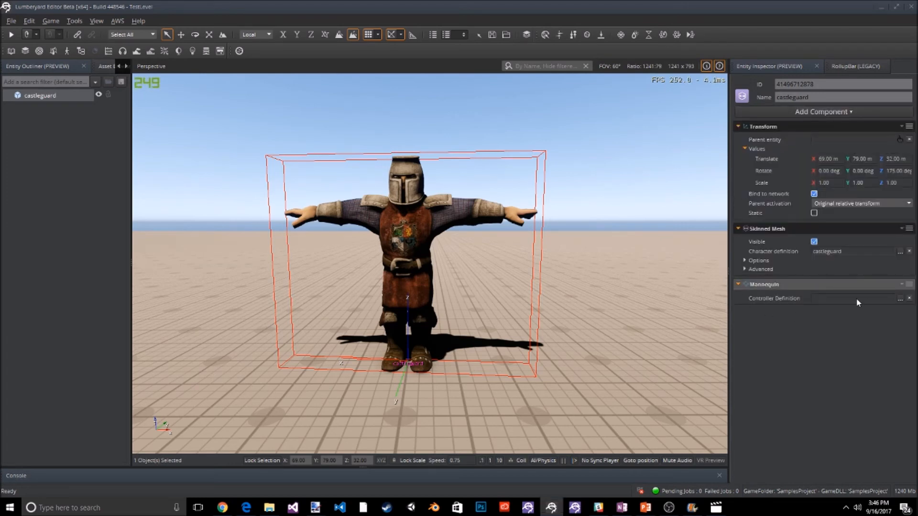
click(901, 299)
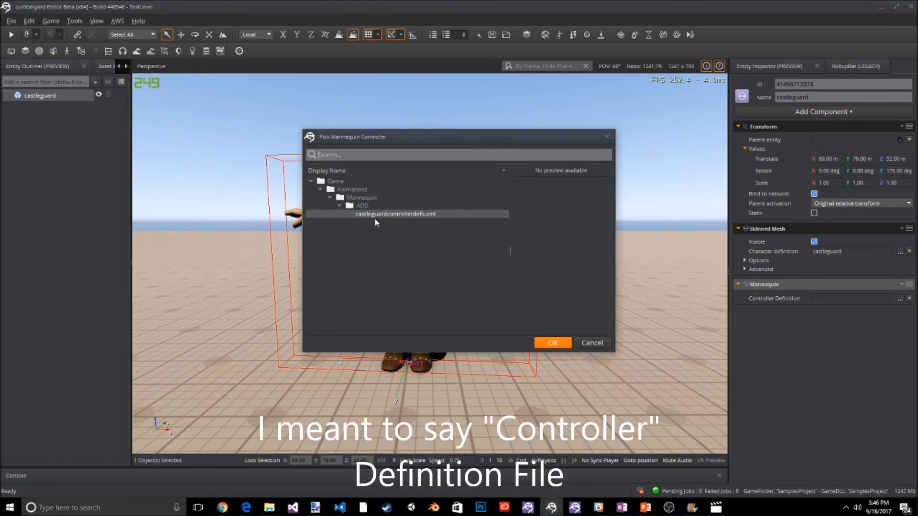
click(553, 343)
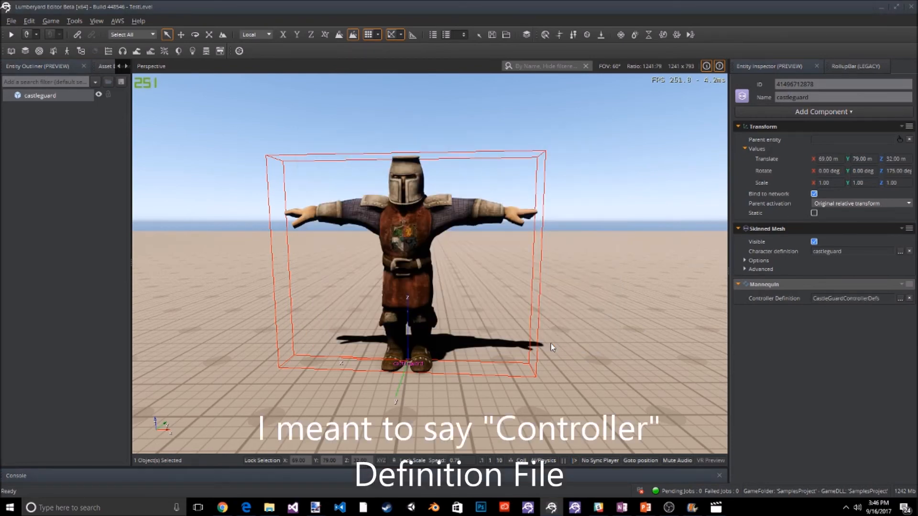
Add a Mannequin Scope Context component to the castleguard entity and set its animation database to castleguardanims.adb.
click(816, 112)
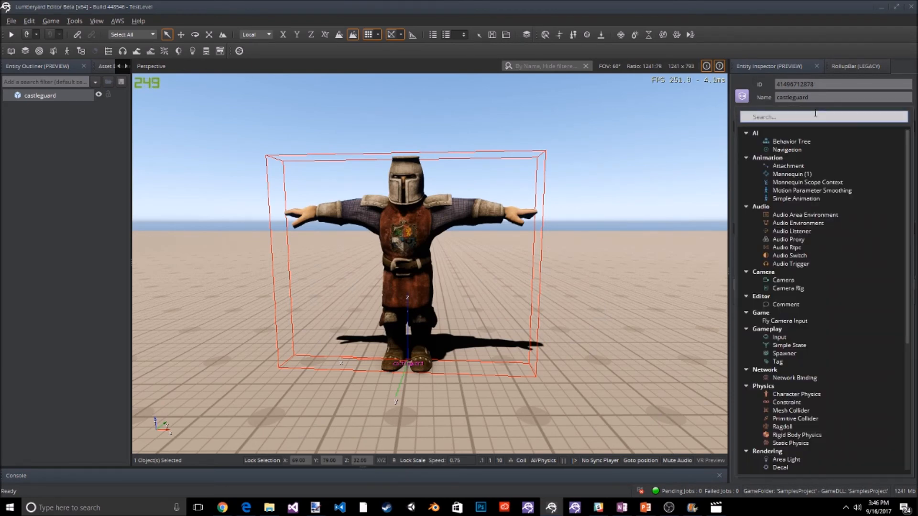
text(man)
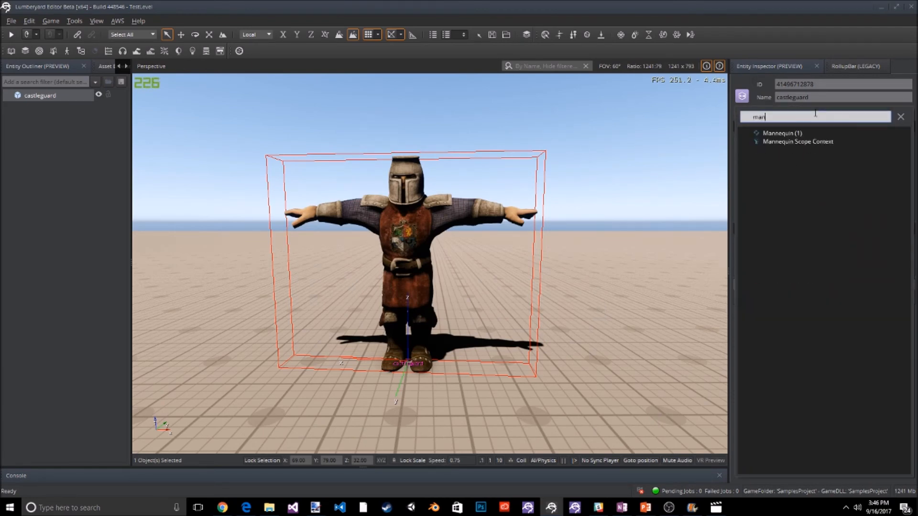
click(818, 143)
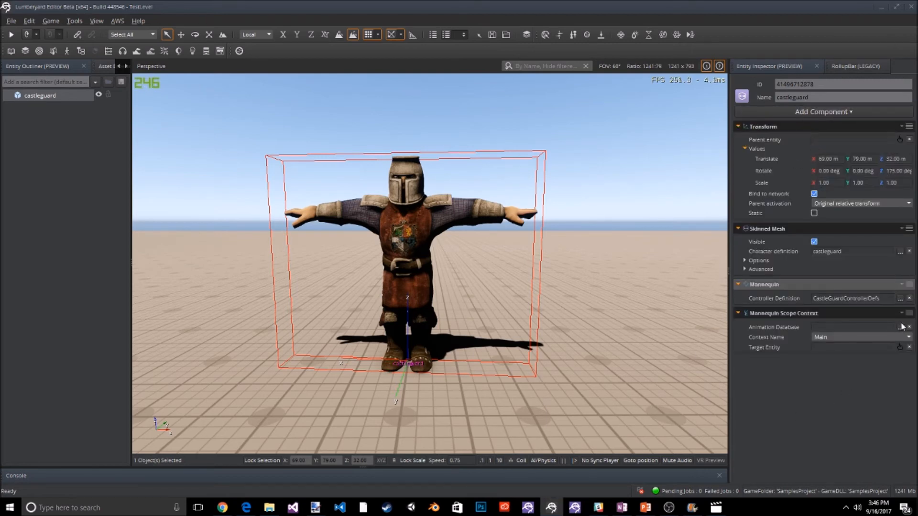
click(900, 328)
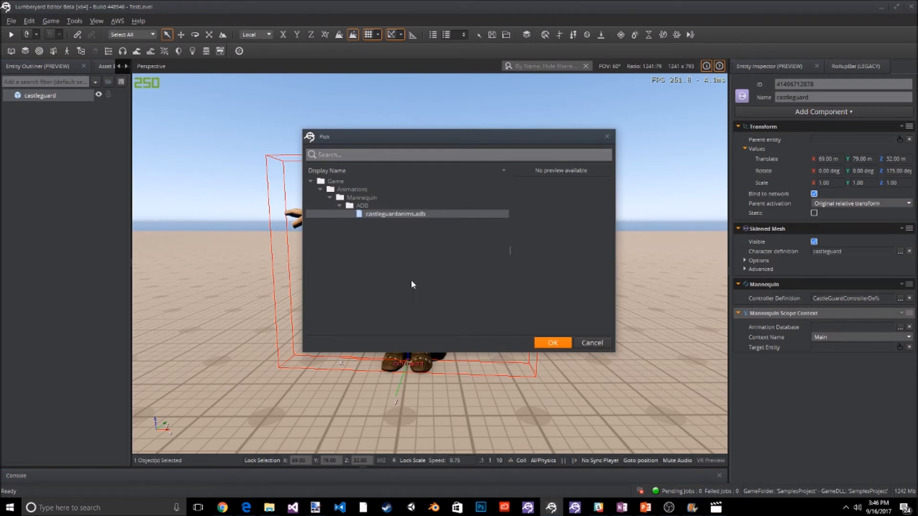
click(554, 341)
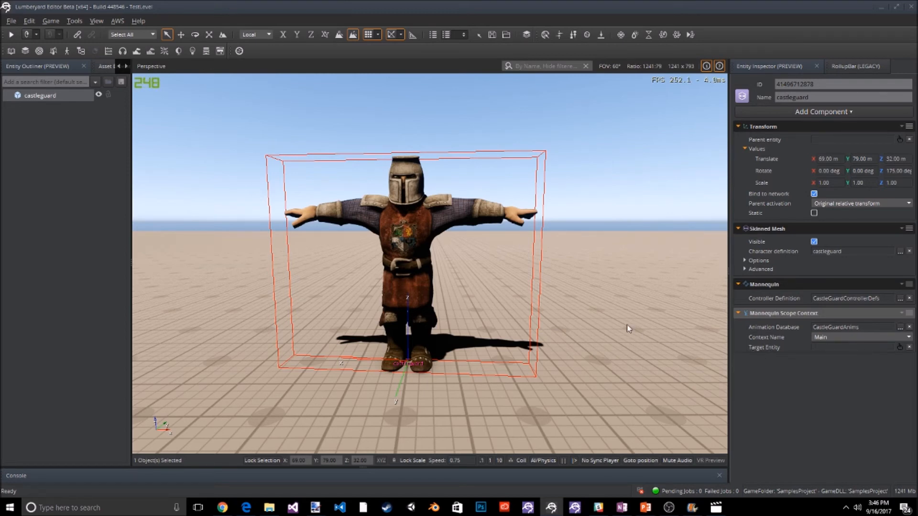
Add a Lua Script component to the castleguard entity and open the Lua Editor from it, maximized.
click(812, 112)
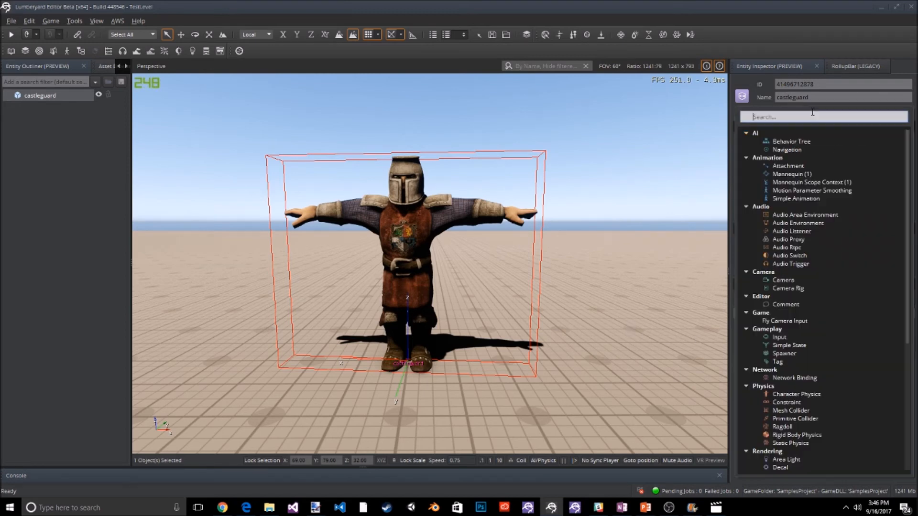
text(lua)
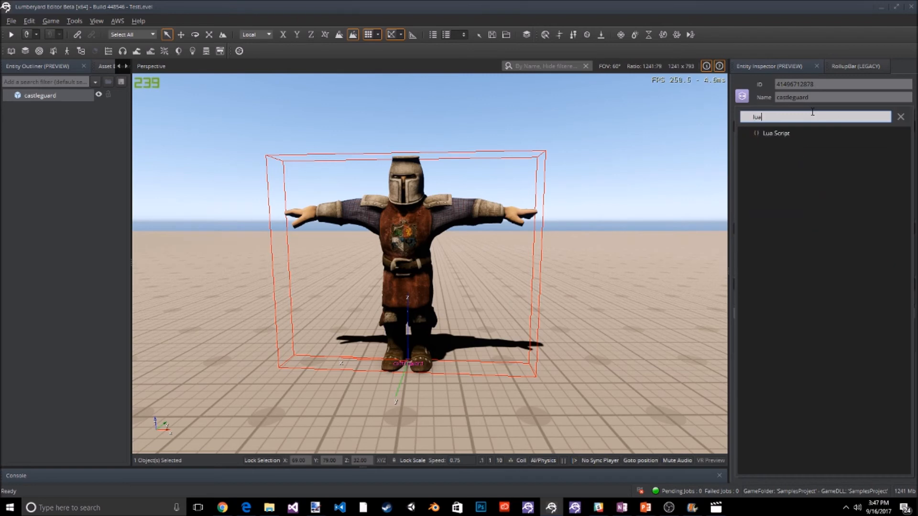
click(788, 134)
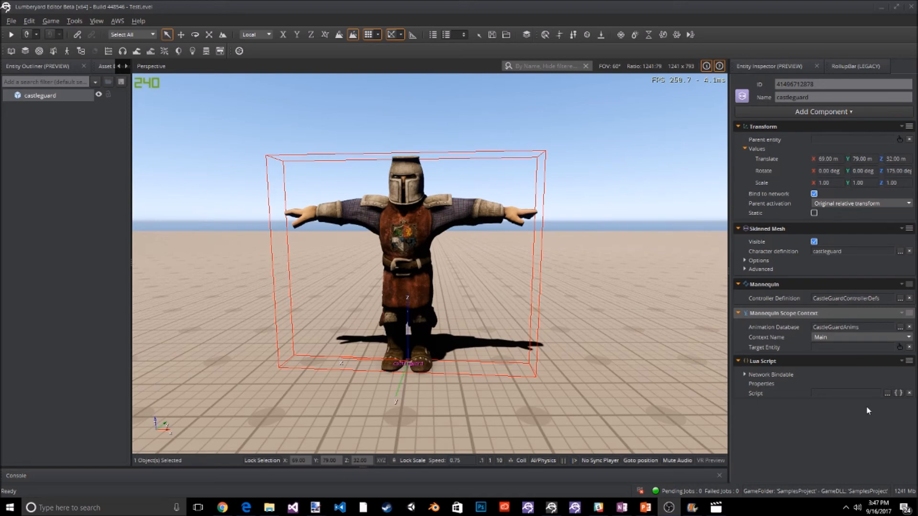
click(898, 393)
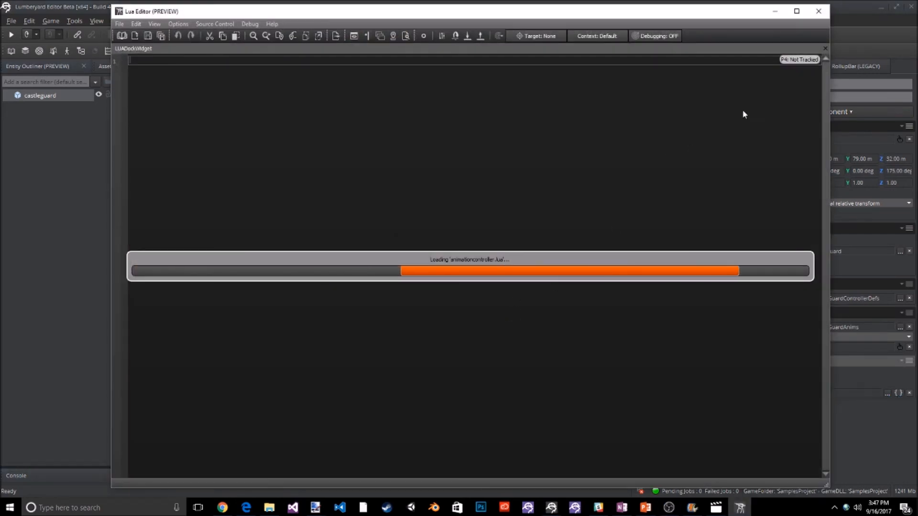
click(796, 12)
Create a new Lua script named animationcontroller in the SamplesProject\Scripts folder.
click(22, 26)
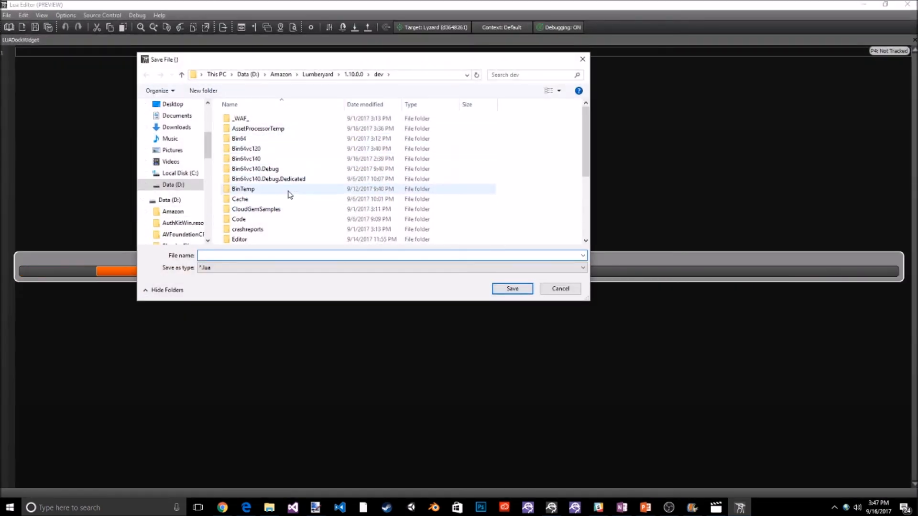
scroll(288, 193, down, 4)
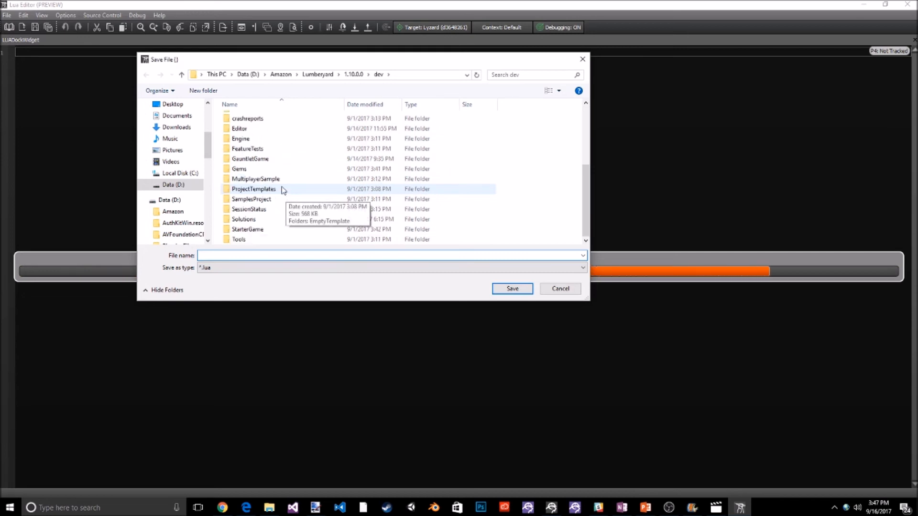
double_click(237, 203)
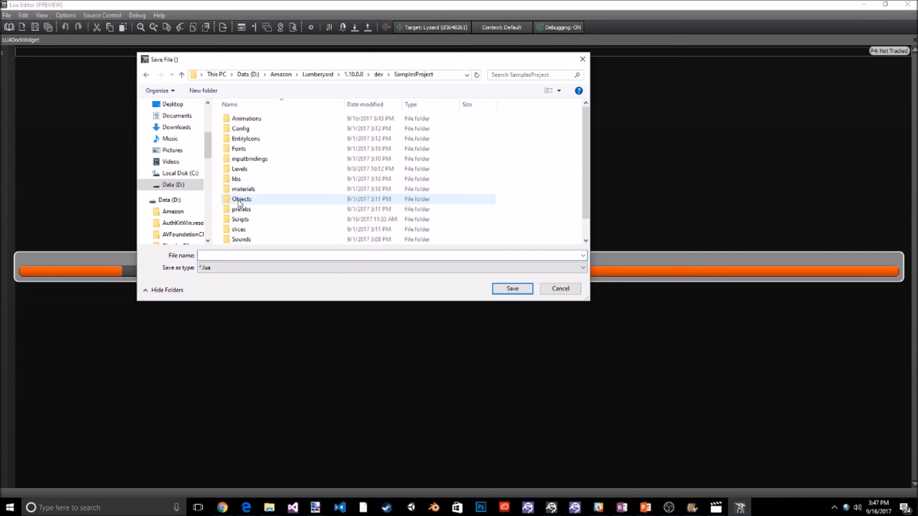
double_click(237, 222)
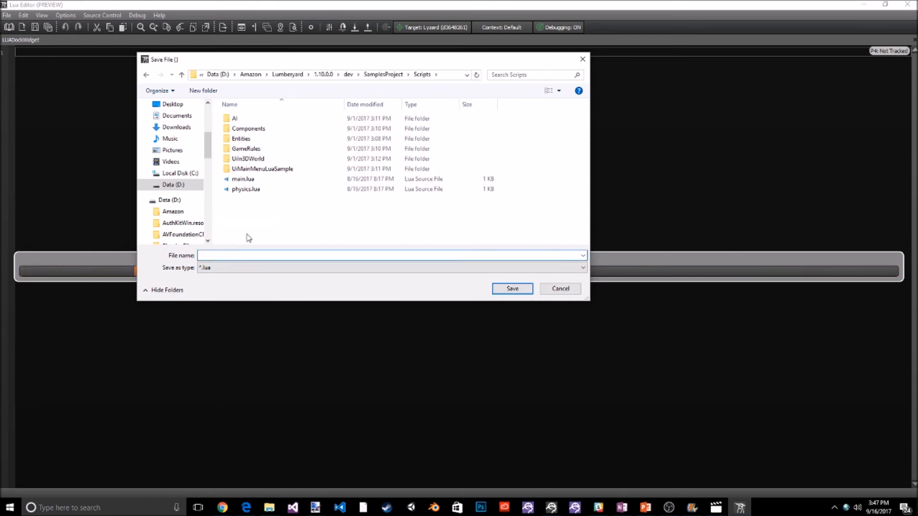
text(animationcontroller)
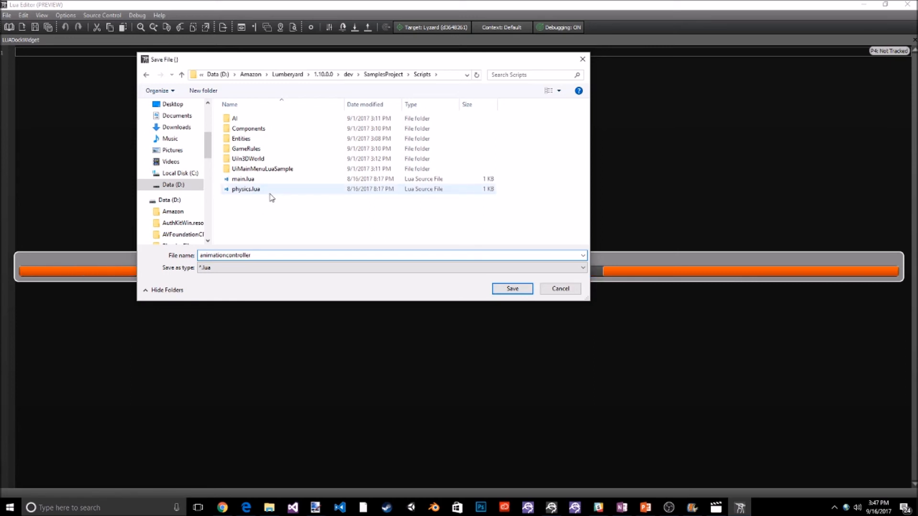
click(513, 290)
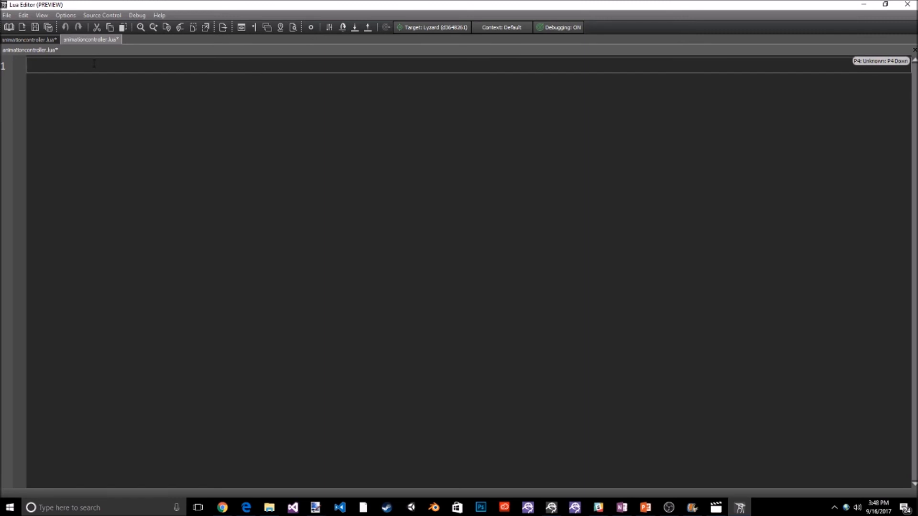
Declare an empty local table named animationcontroller at the start of the script.
text(local an)
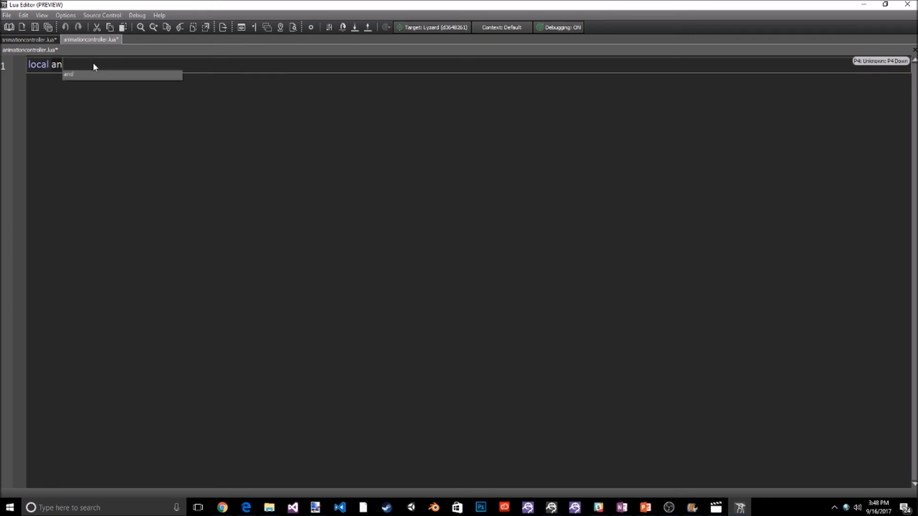
text(imationcontroller =)
key(Return)
text({)
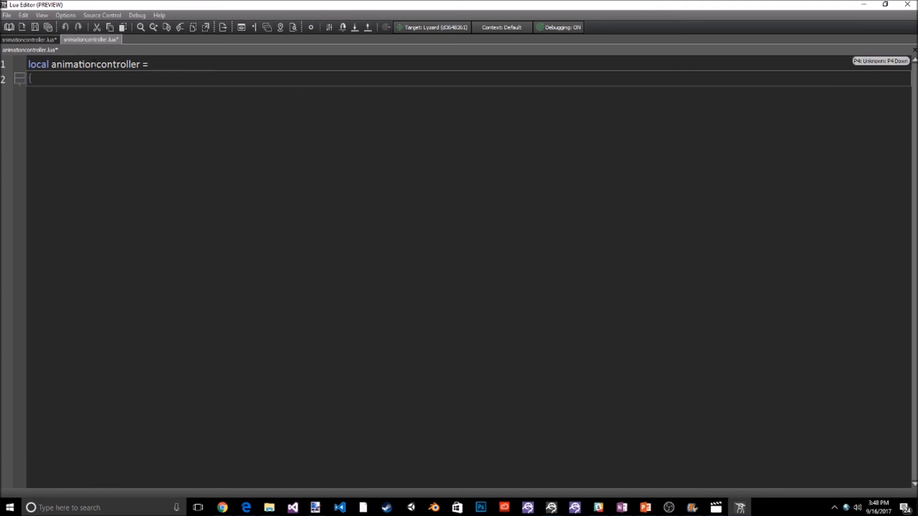
key(Return)
text(})
key(Return)
key(Return)
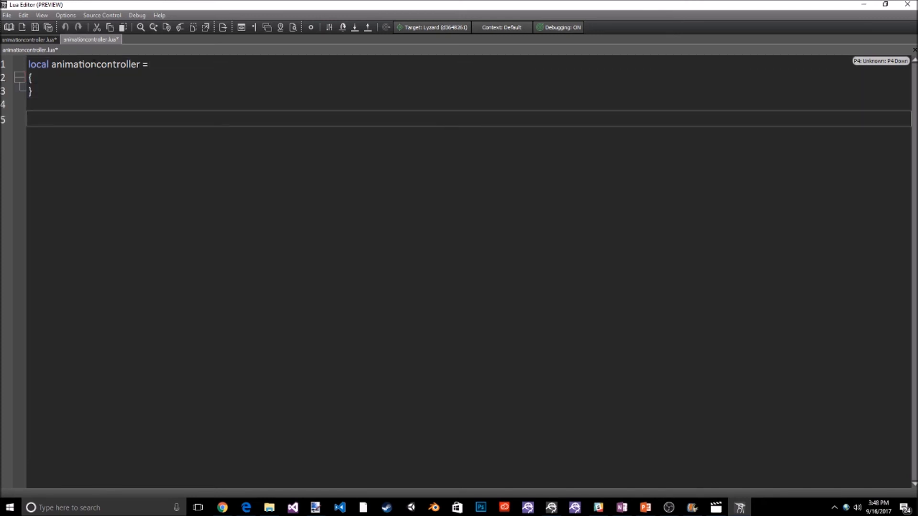
Add an empty function animationcontroller:OnActivate() below the table, closed with end.
text(function animationcontroller:OnActiv)
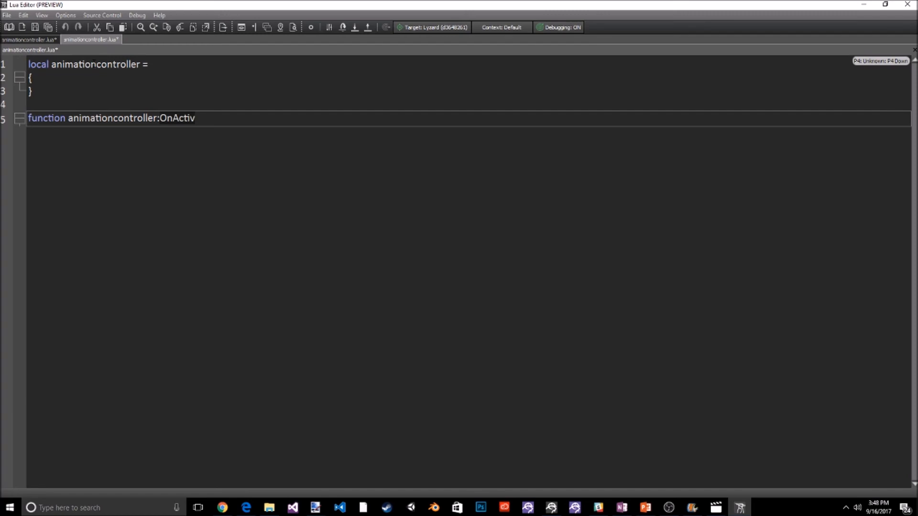
text(e)
key(BackSpace)
text(ate())
key(Return)
text(end)
key(Return)
key(Return)
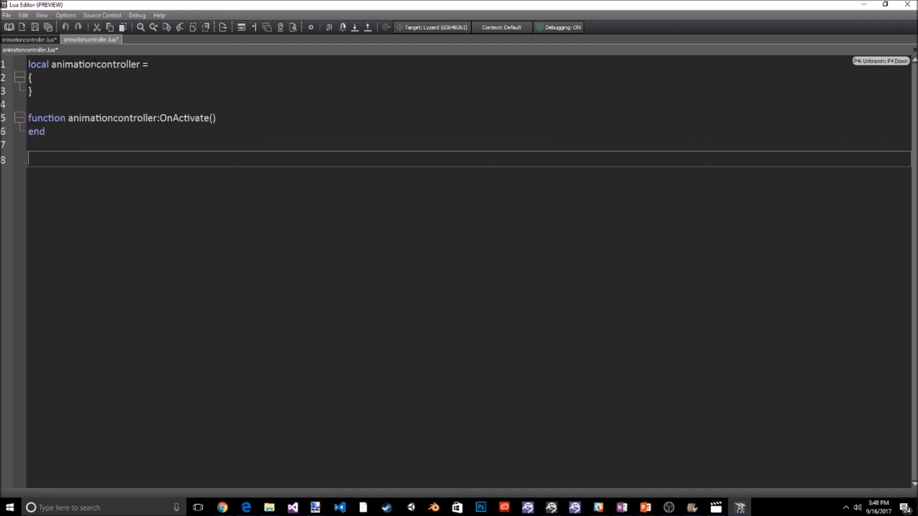
Add an empty function animationcontroller:OnDeactivate() below OnActivate, closed with end.
text(function a)
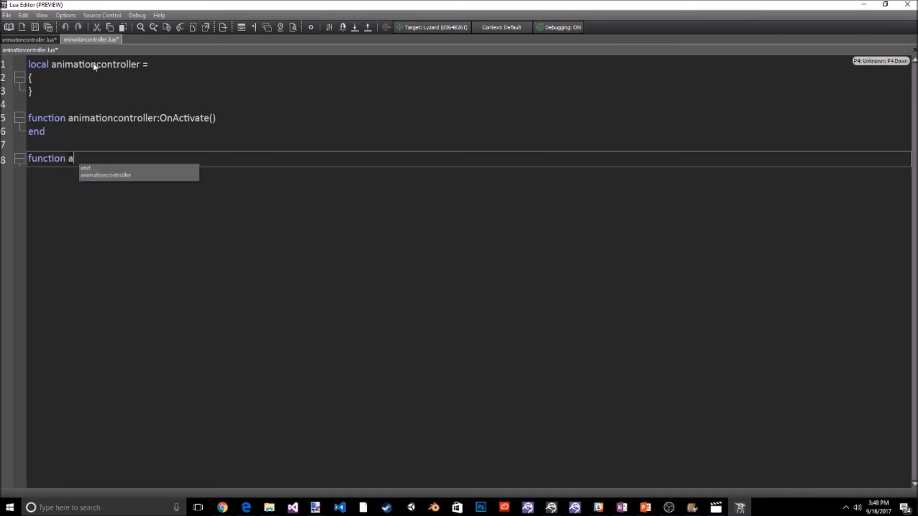
text(nimationcontroller:OnDeactri)
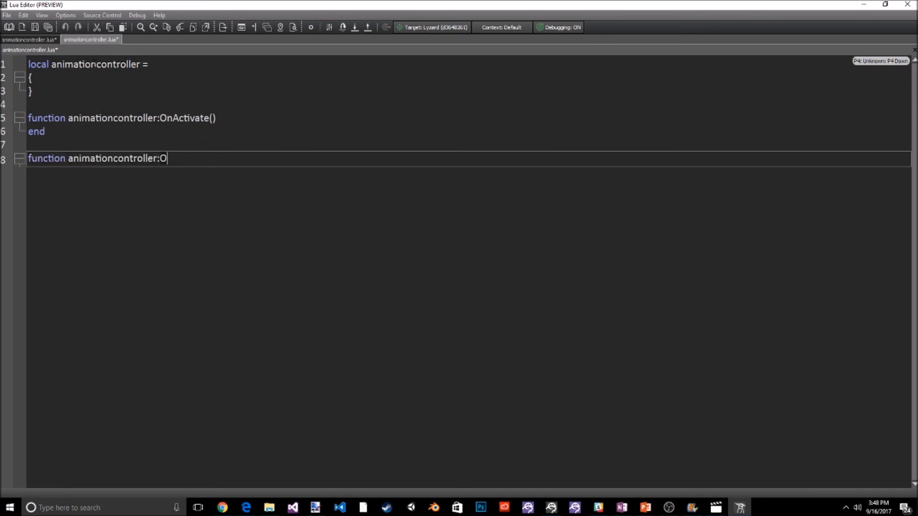
key(BackSpace)
key(BackSpace)
key(BackSpace)
key(BackSpace)
text(cticat)
key(BackSpace)
key(BackSpace)
key(BackSpace)
text(vate())
key(Return)
key(Return)
key(Return)
Finish the script with the line return animationcontroller.
text(reutrn anim)
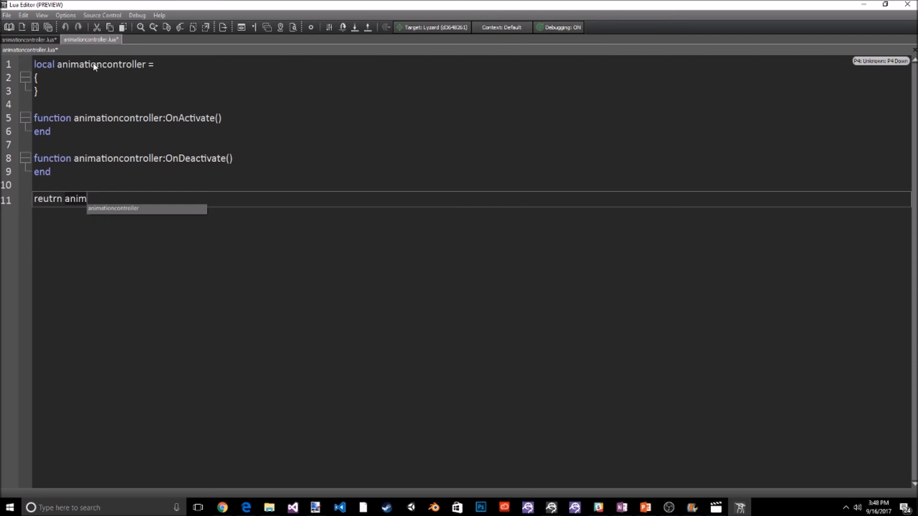
key(Tab)
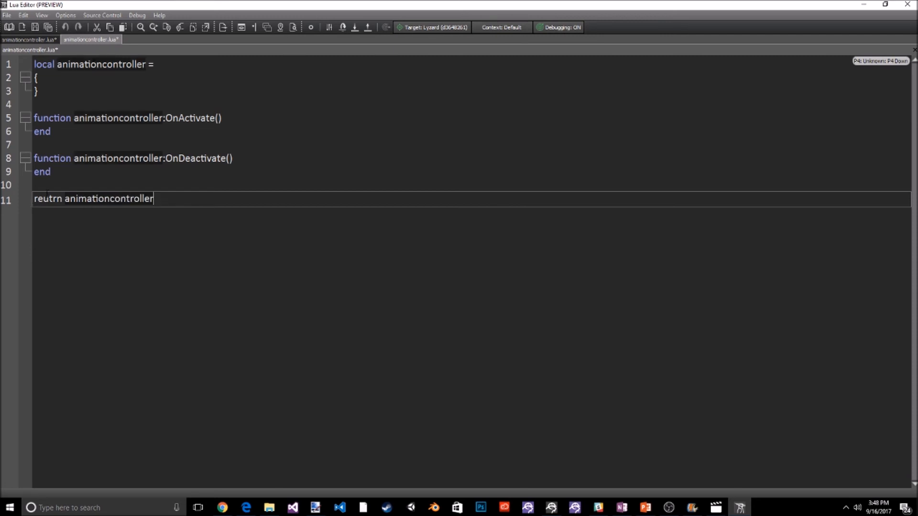
double_click(46, 199)
text(retu)
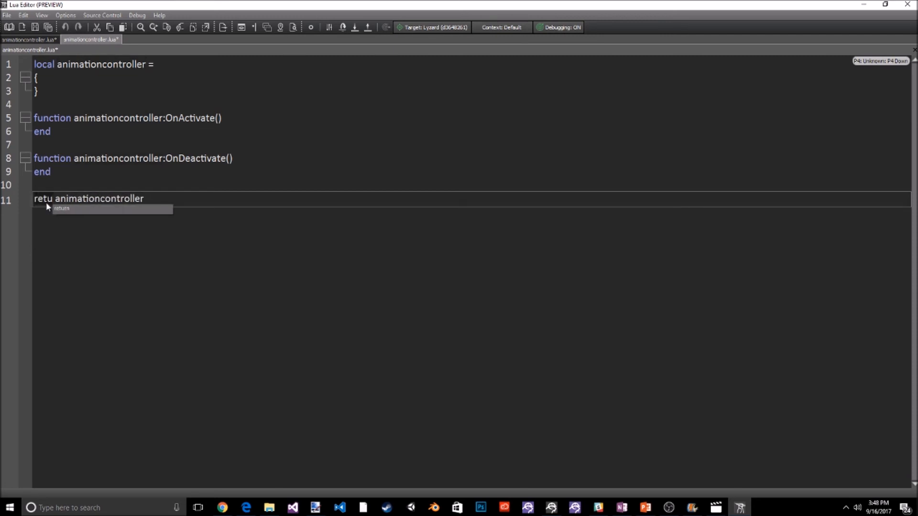
text(rn)
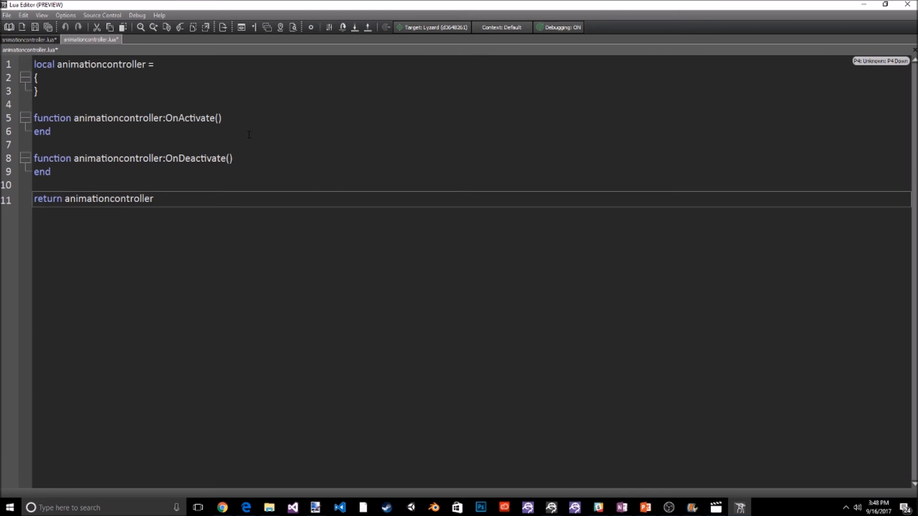
Inside OnActivate, write MannequinRequestsBus.Event.QueueFragment(self.entityId, 1, "idle", "", true) and save the script.
click(235, 118)
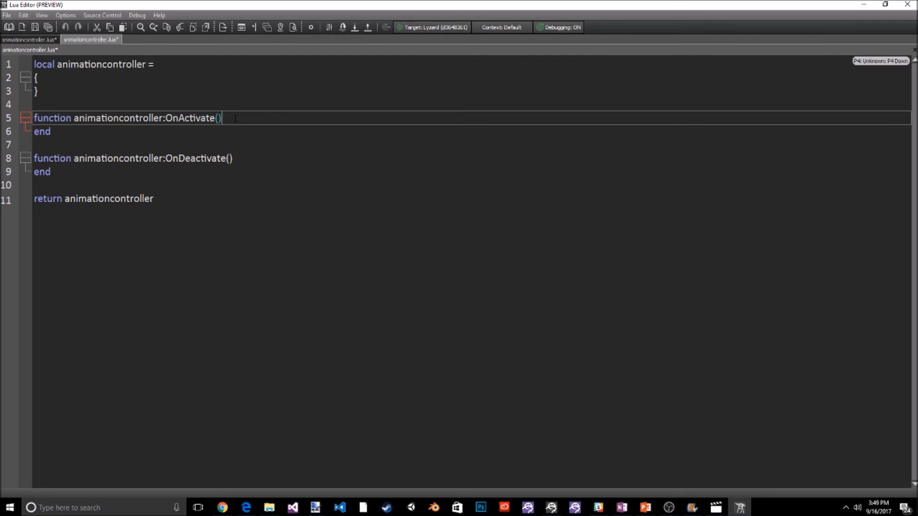
key(Return)
key(Return)
key(Up)
key(Return)
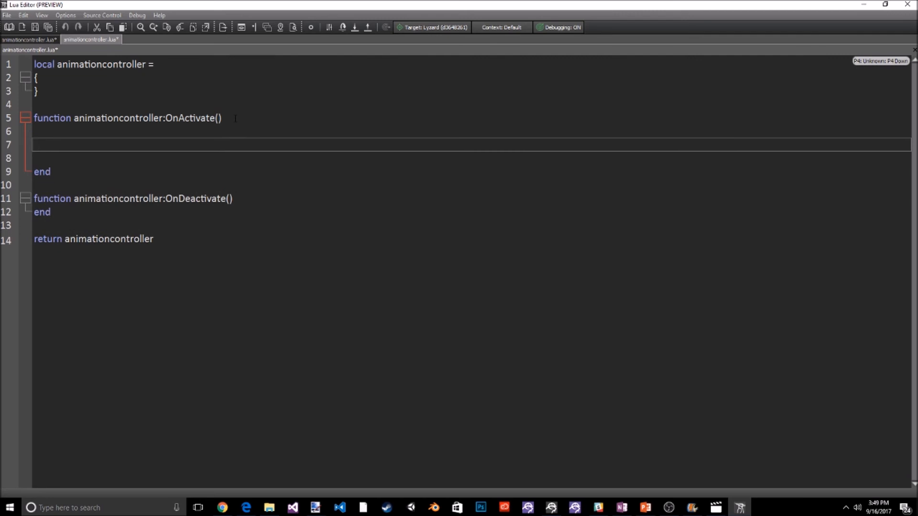
text(Mannequin)
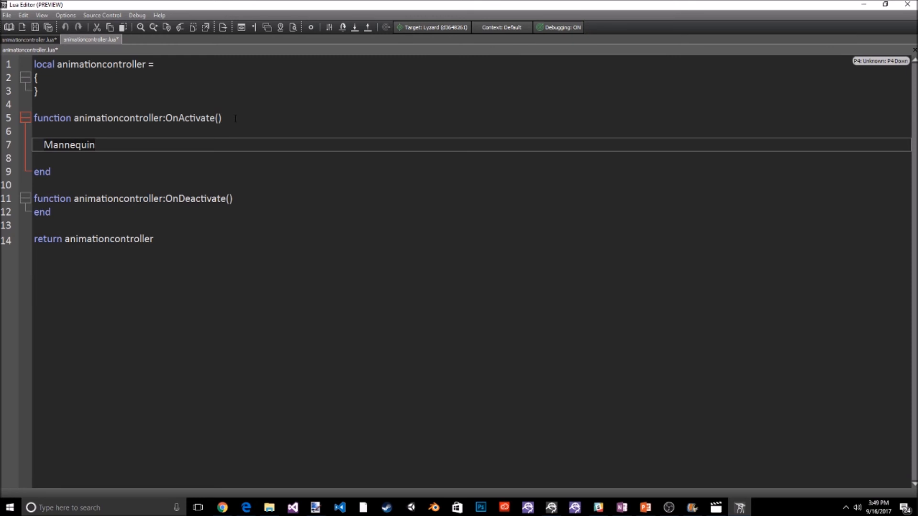
text(RequestsBus.Event)
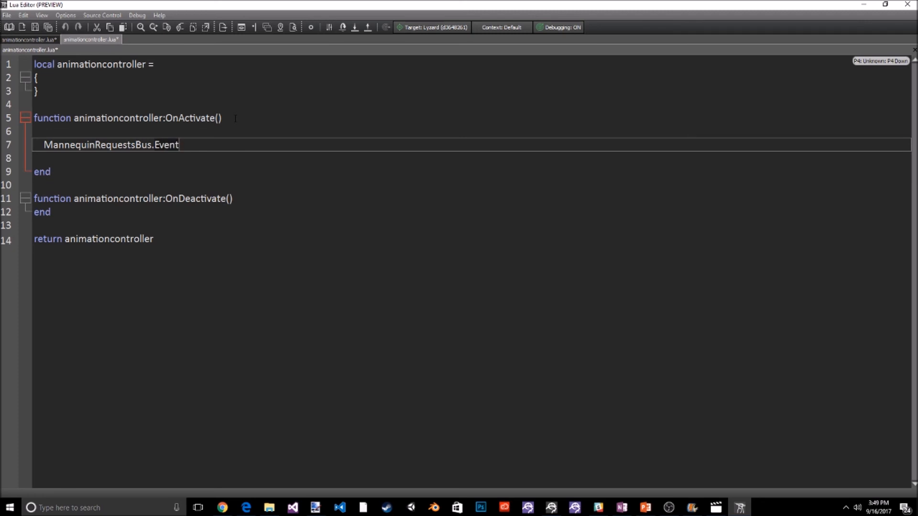
text(.QueueFragment(self.)
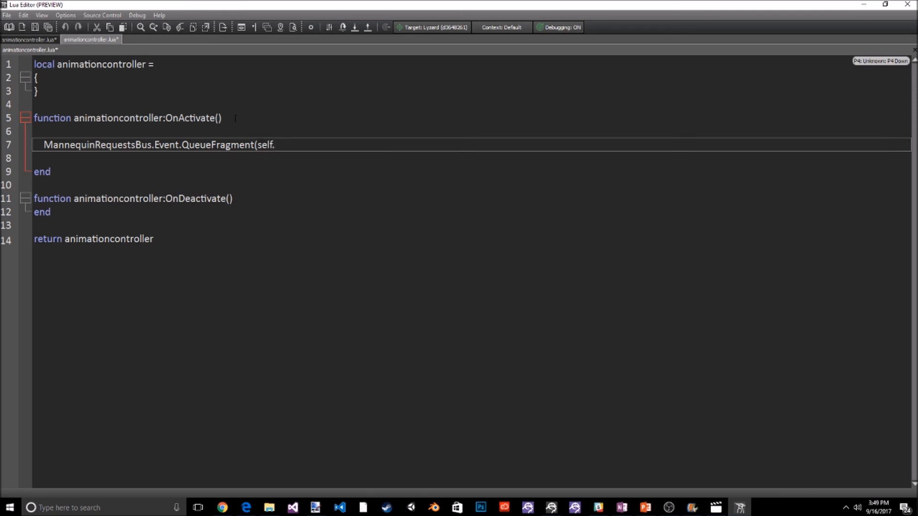
text(entityId,)
text(idle", "", true)
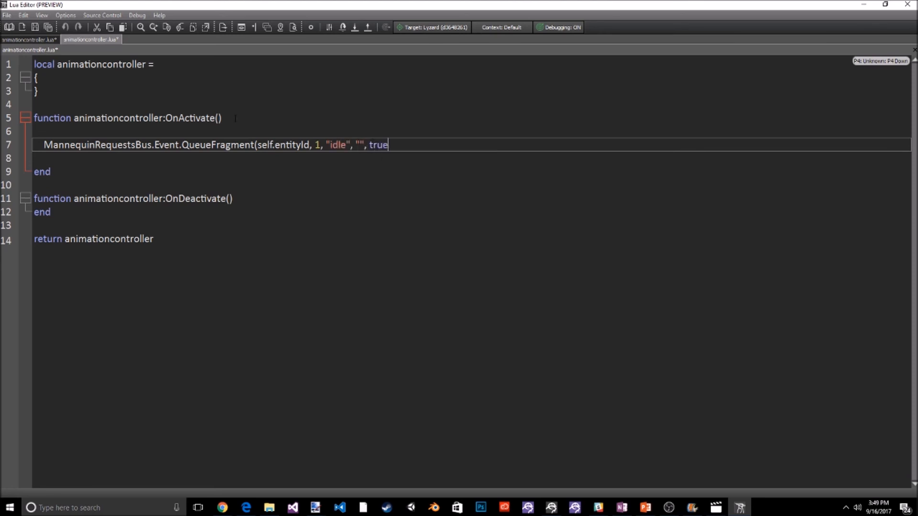
key(Down)
key(Down)
key(Down)
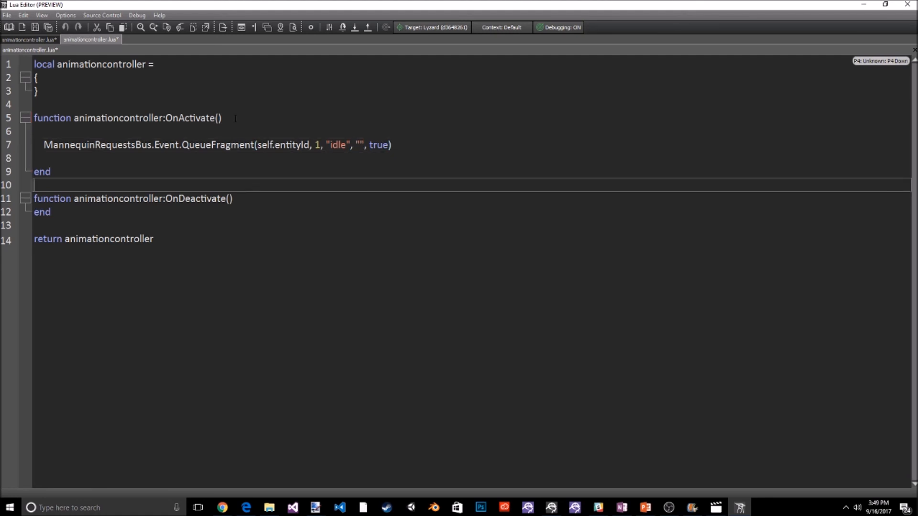
click(36, 27)
Switch to the Lumberyard Editor and assign animationcontroller.lua from the Scripts folder to the castleguard's Lua Script component.
click(864, 4)
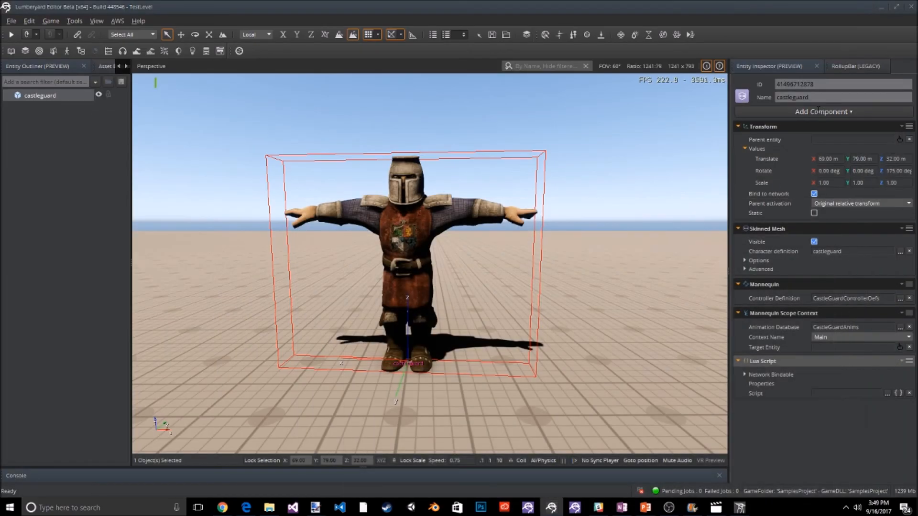
click(888, 393)
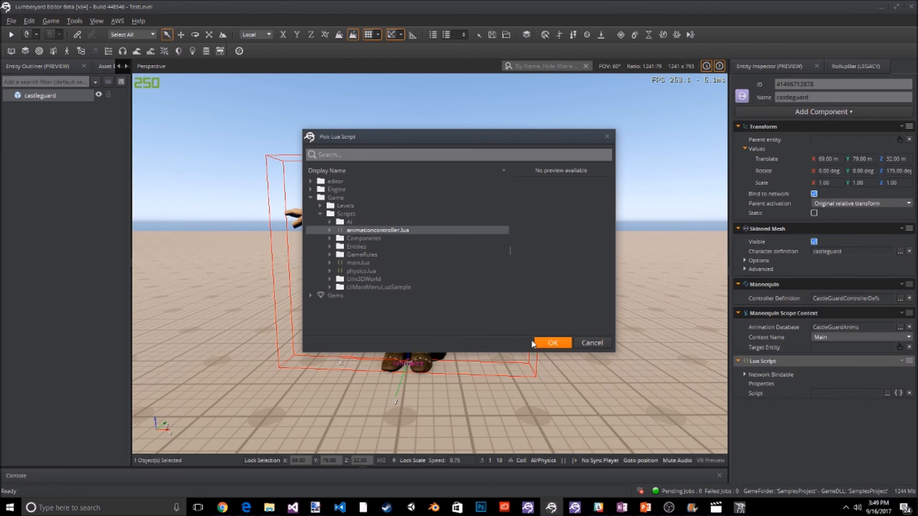
click(549, 342)
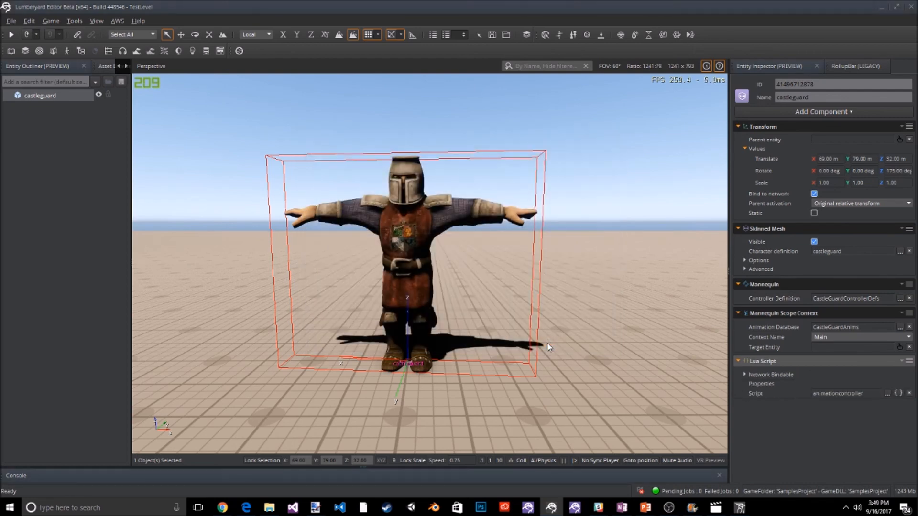
Run the level in game mode twice to examine the castleguard's idle animation, first from a distance and again close up.
click(651, 365)
click(521, 251)
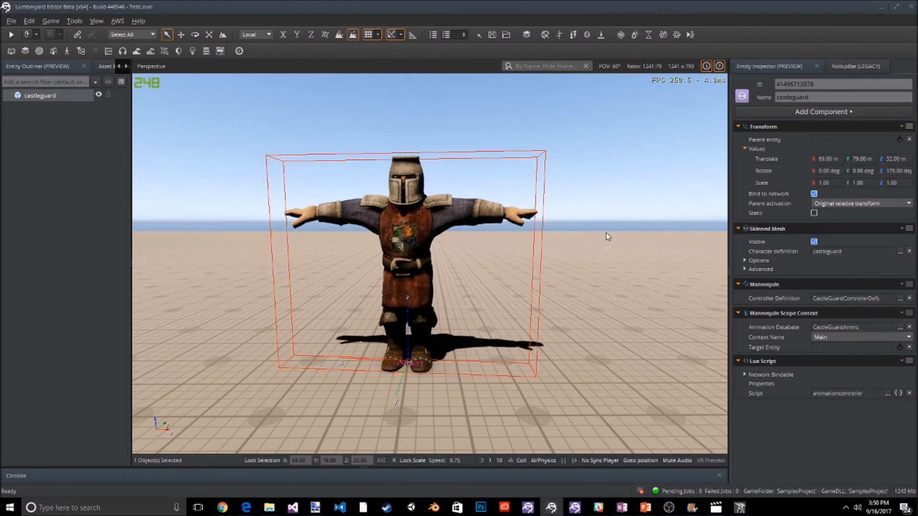
key(ctrl+g)
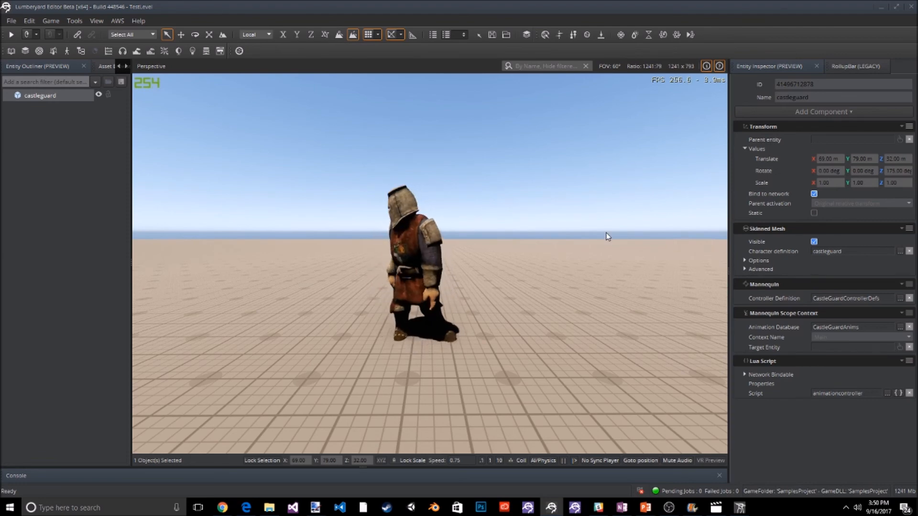
key(Escape)
scroll(512, 254, up, 10)
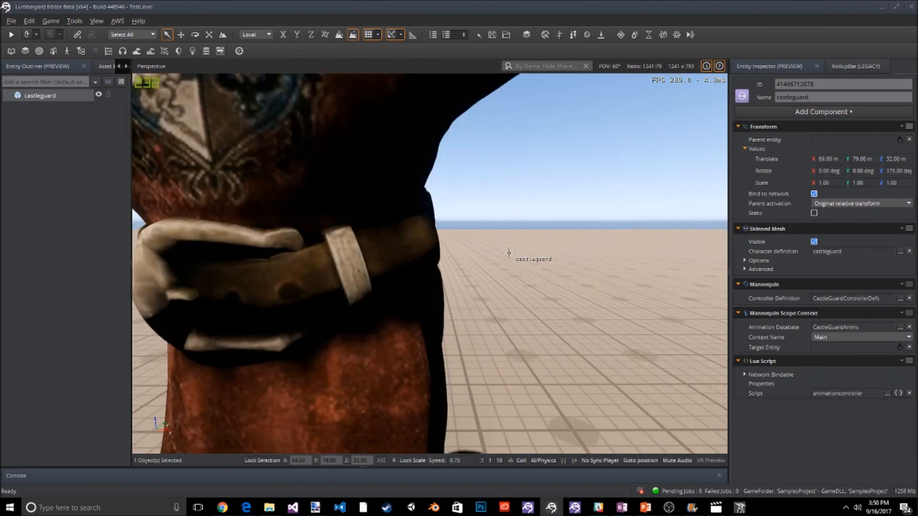
right_drag(509, 253, 430, 254)
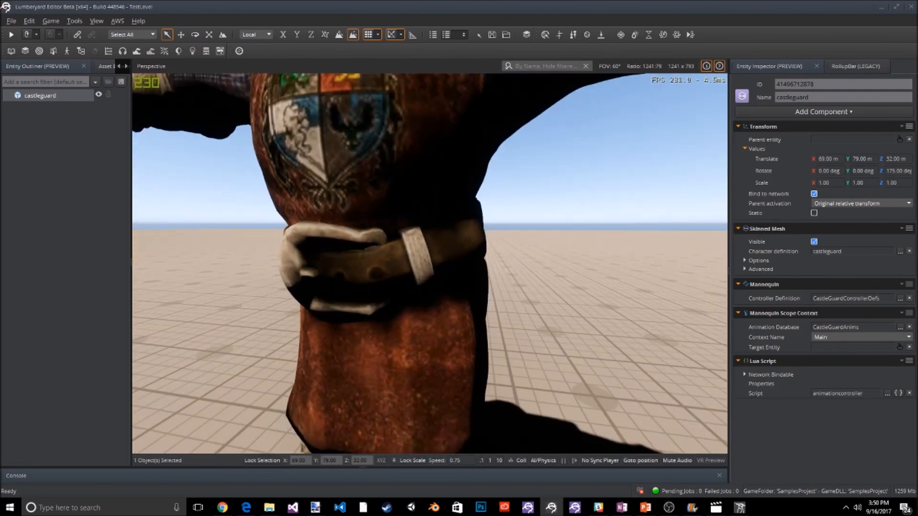
key(ctrl+g)
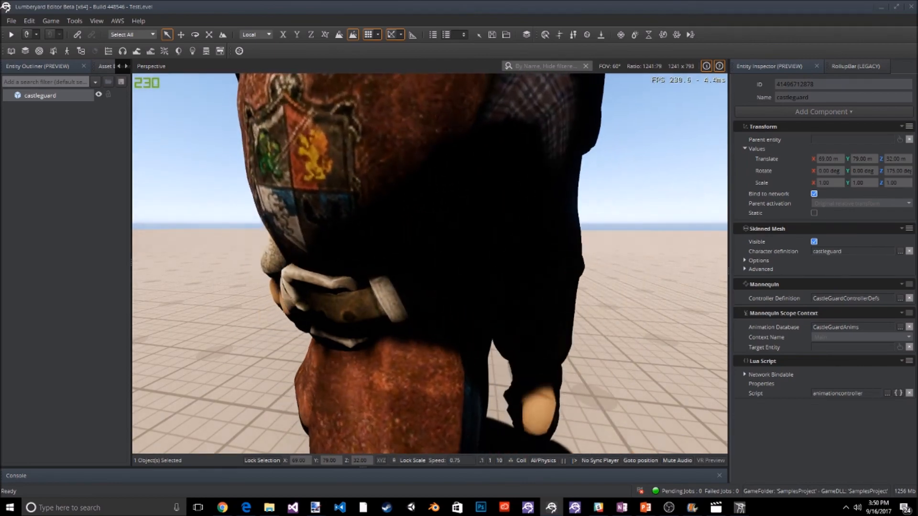
key(Escape)
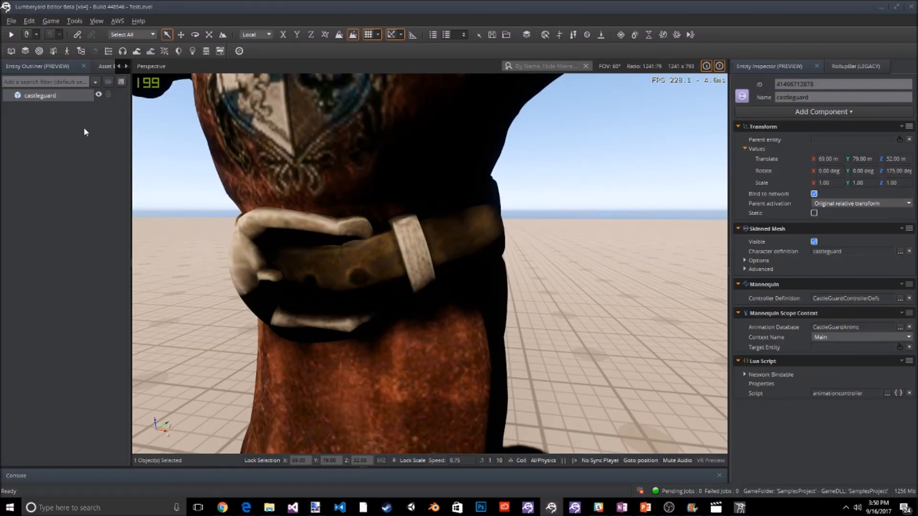
In the Mannequin Editor, enable full control over root movement for the idle_anim clip in Option 1 of the idle fragment.
click(53, 50)
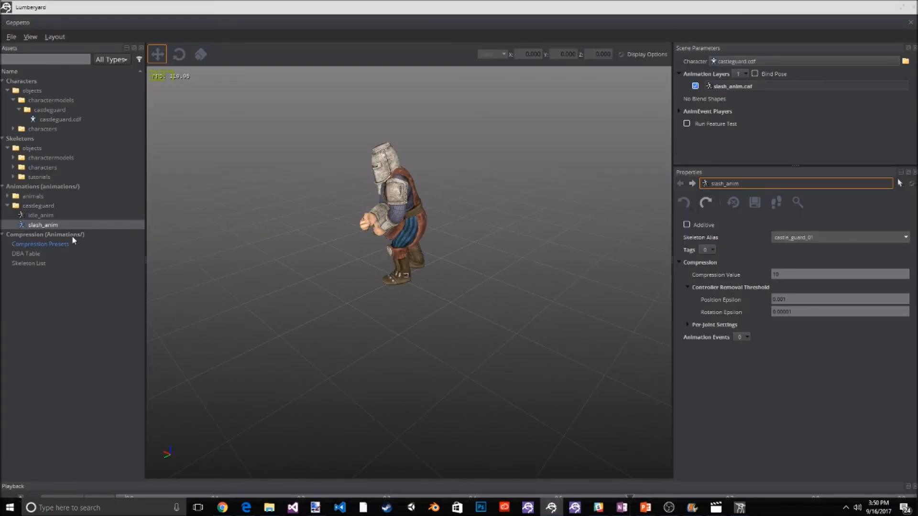
click(914, 8)
click(72, 54)
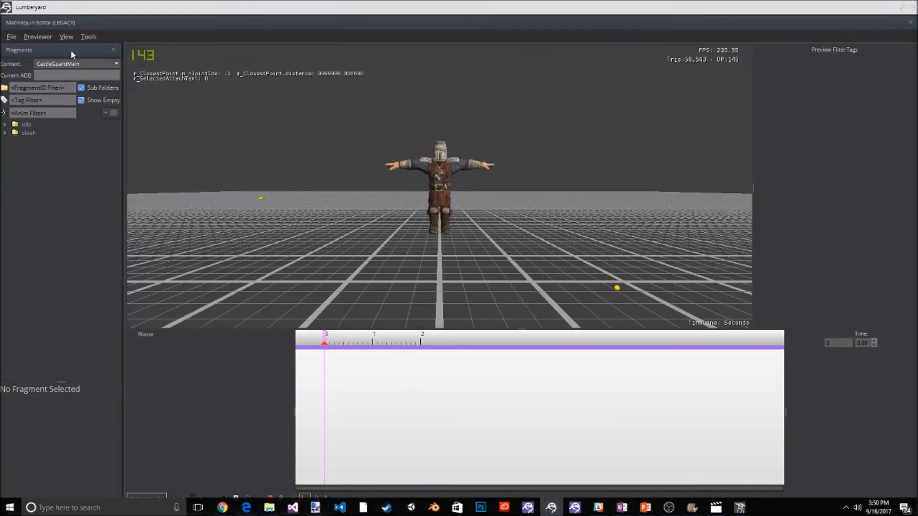
click(5, 125)
click(15, 132)
click(48, 142)
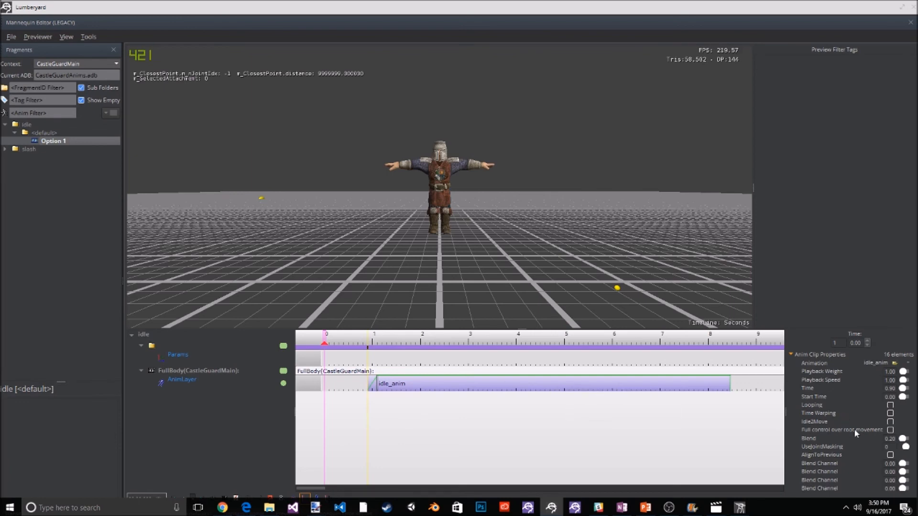
click(891, 431)
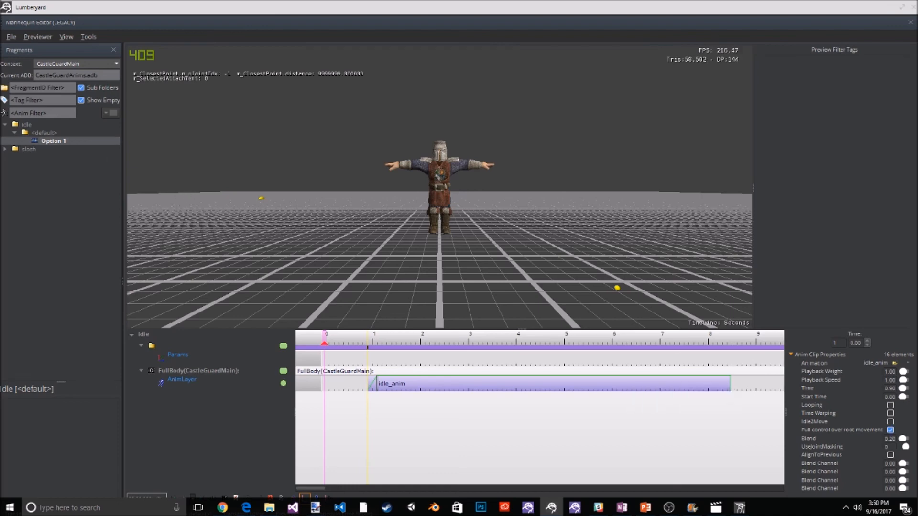
Save the idle fragment changes and close the Mannequin Editor.
click(11, 37)
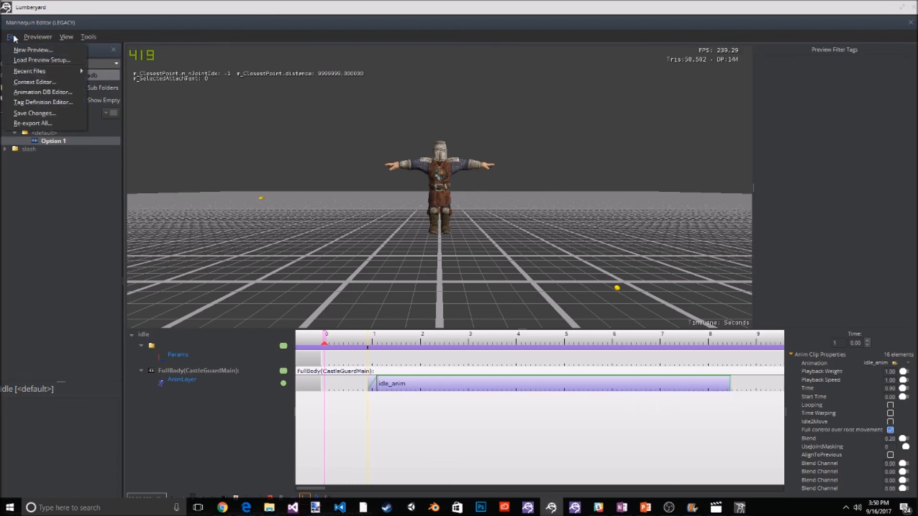
click(29, 113)
click(624, 341)
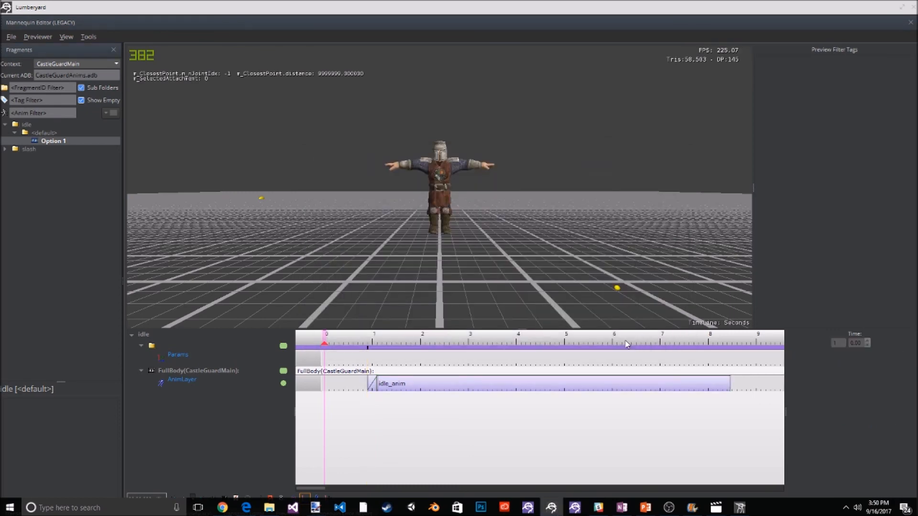
click(910, 23)
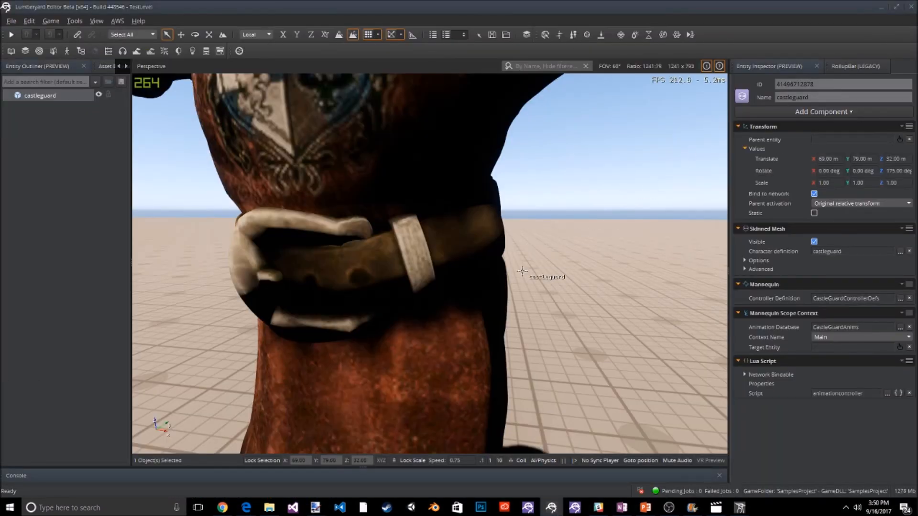
Run the level in game mode to check how the idle animation plays with root movement control enabled, and return to editing.
key(ctrl+g)
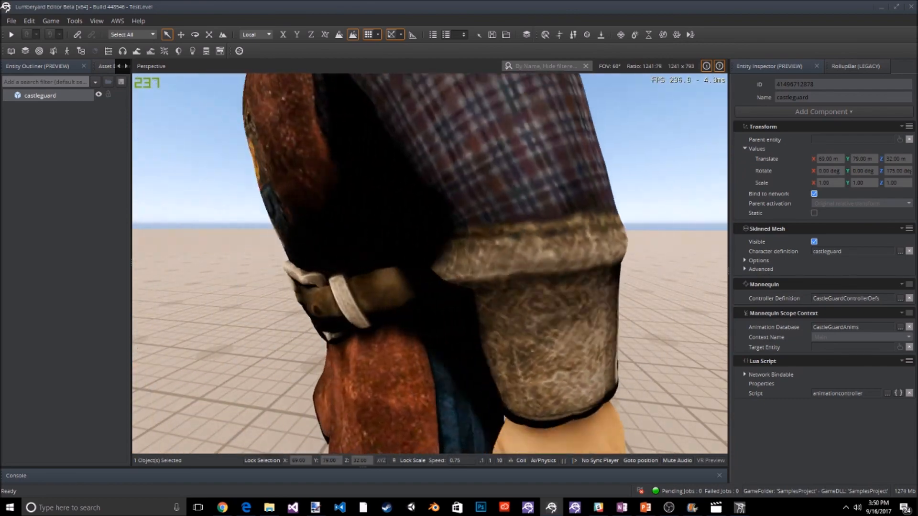
key(Escape)
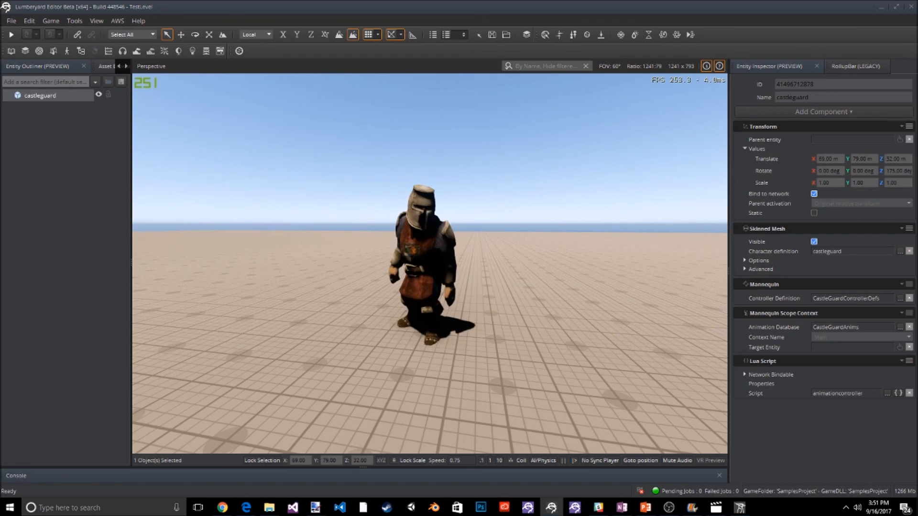
key(Escape)
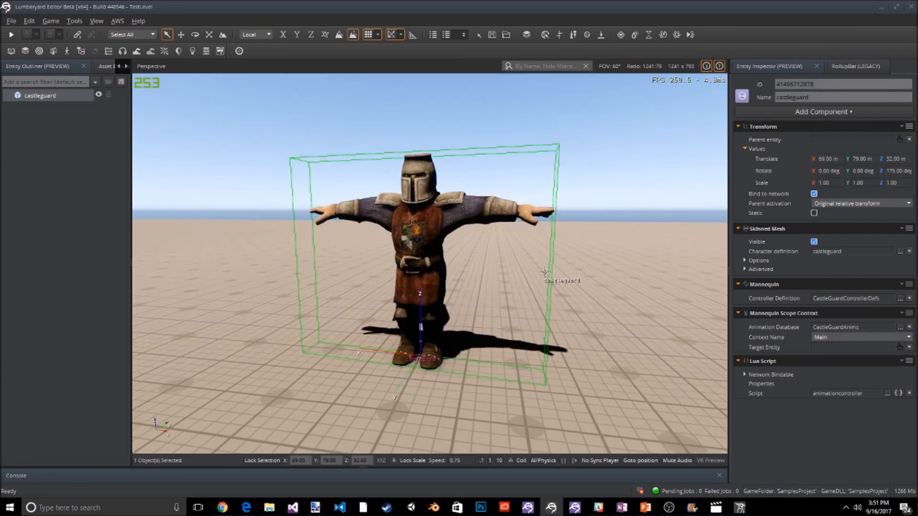
Open the castleguard's Lua script, reload it from disk, change the queued fragment name to "slash" and save it.
click(899, 394)
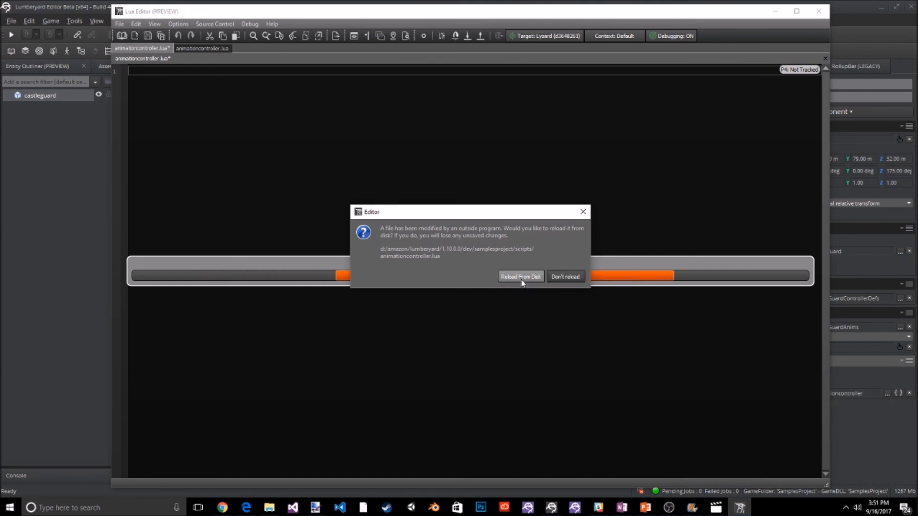
click(520, 277)
double_click(304, 113)
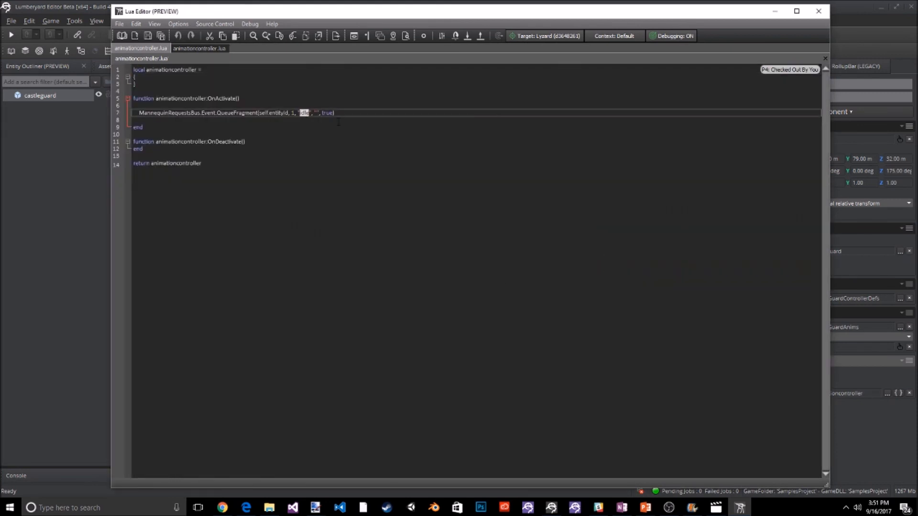
ctrl+scroll(339, 122, up, 5)
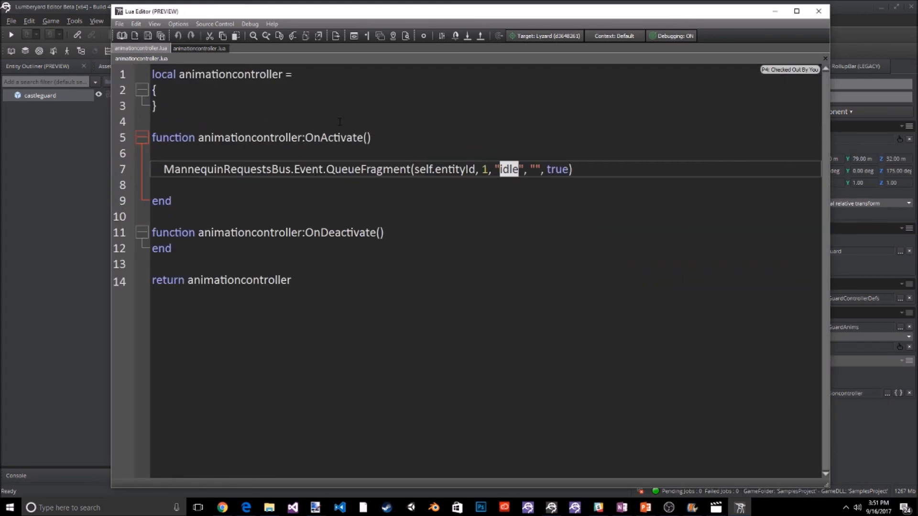
text(slash)
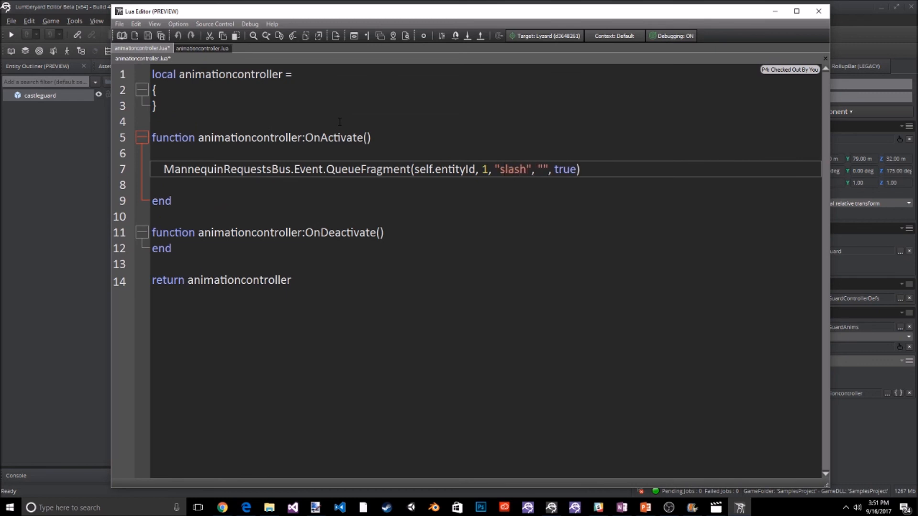
click(148, 36)
In the Mannequin Editor, enable full control over root movement for the slash_anim clip in Option 1 of the slash fragment.
click(83, 196)
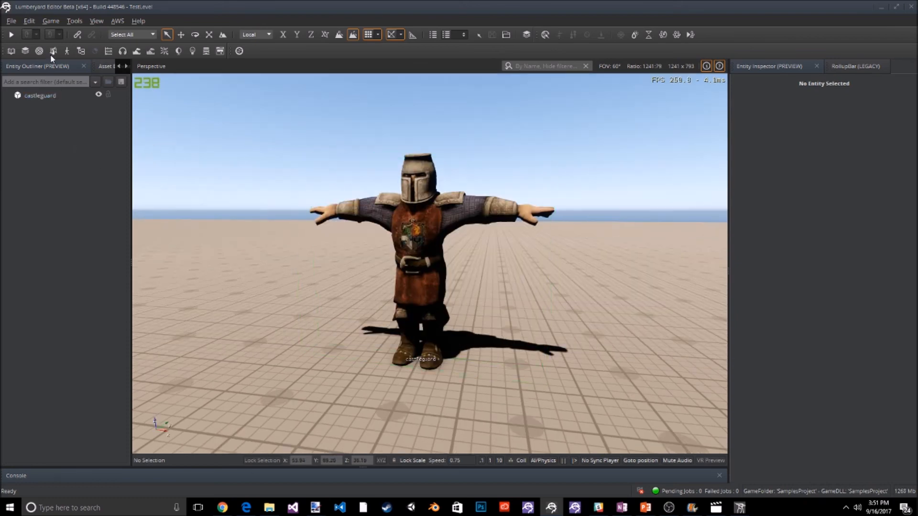
click(67, 51)
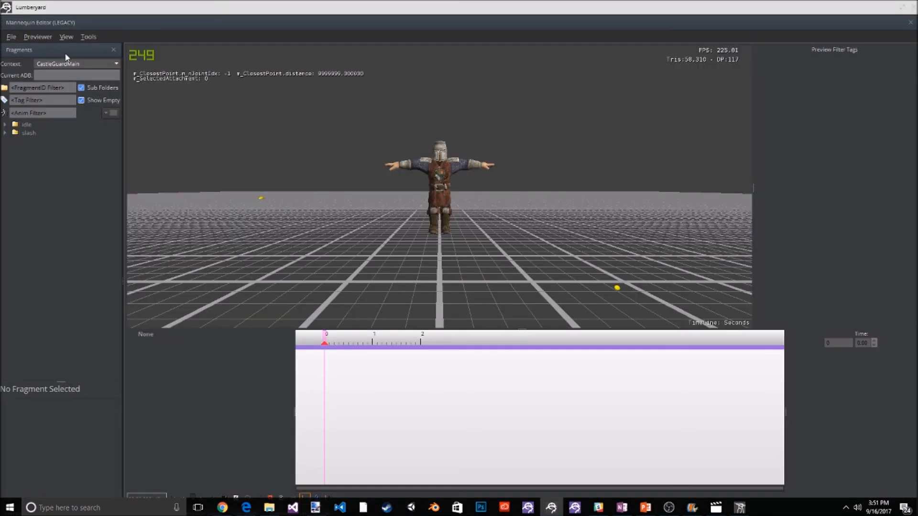
double_click(27, 133)
click(17, 142)
click(45, 149)
double_click(45, 148)
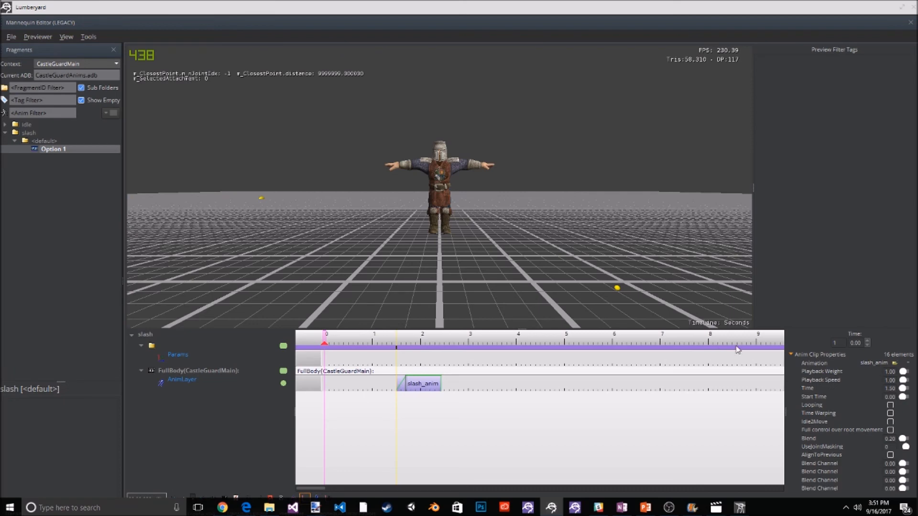
click(891, 429)
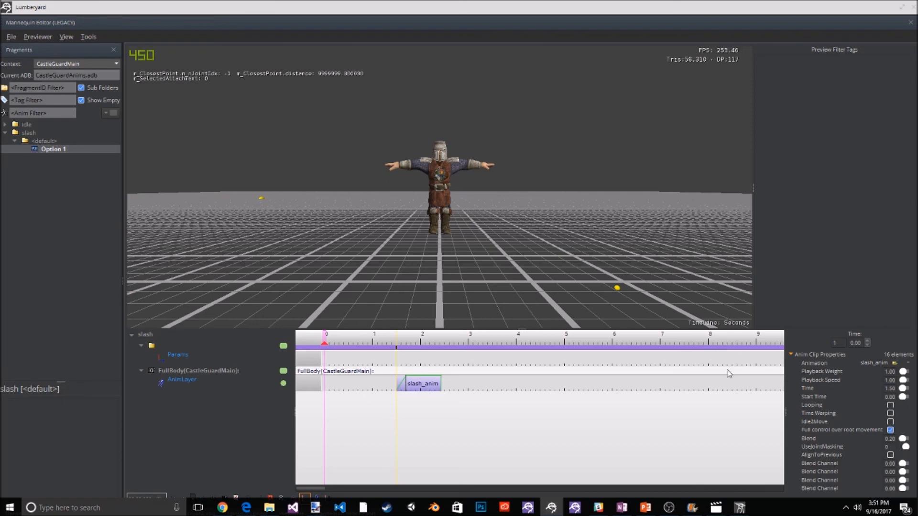
Save the slash fragment changes and close the Mannequin Editor.
click(11, 38)
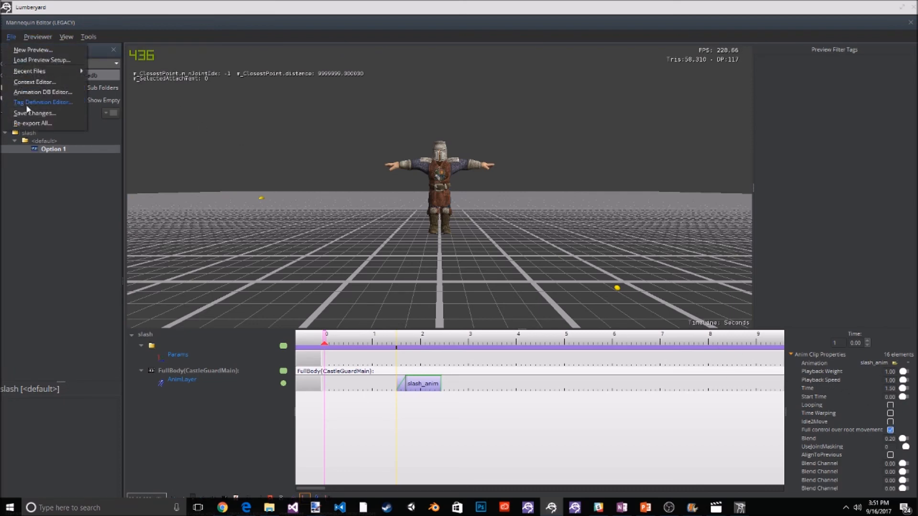
click(28, 119)
click(636, 341)
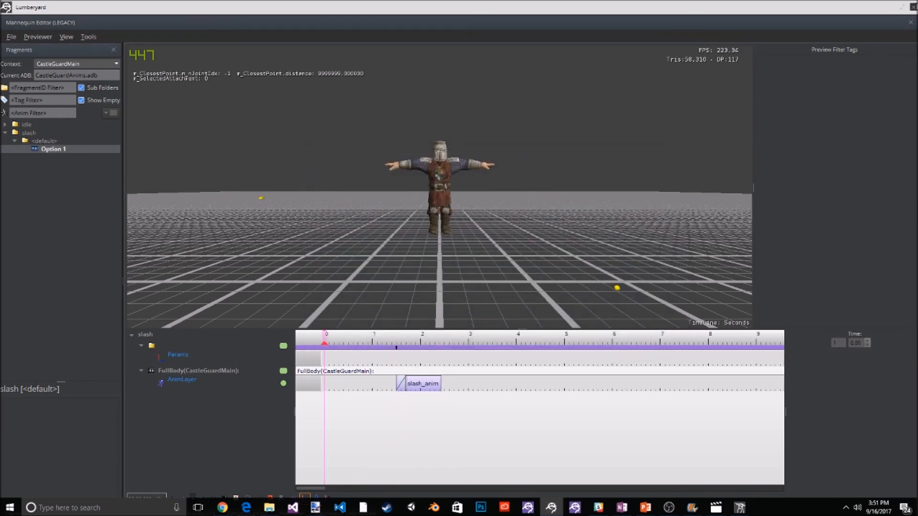
click(911, 8)
Run the level in game mode to check the castleguard's slash animation, and return to editing.
scroll(578, 287, down, 3)
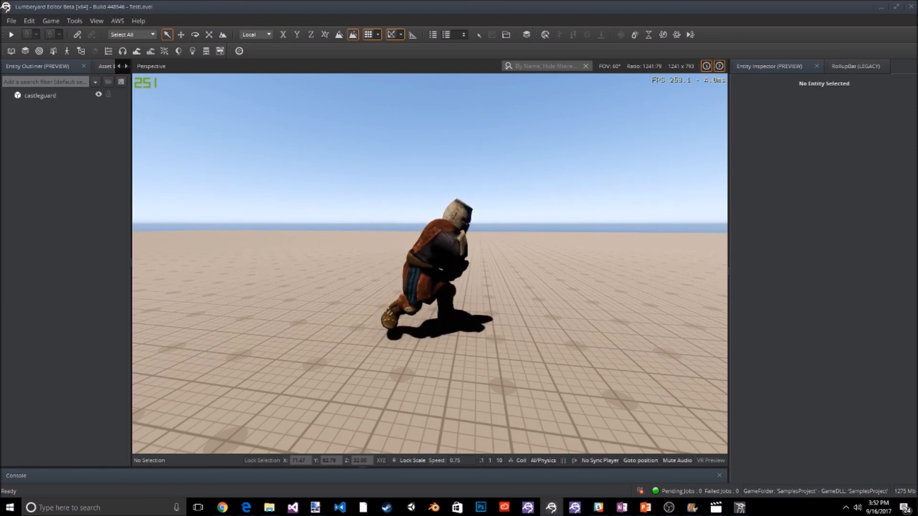
key(Escape)
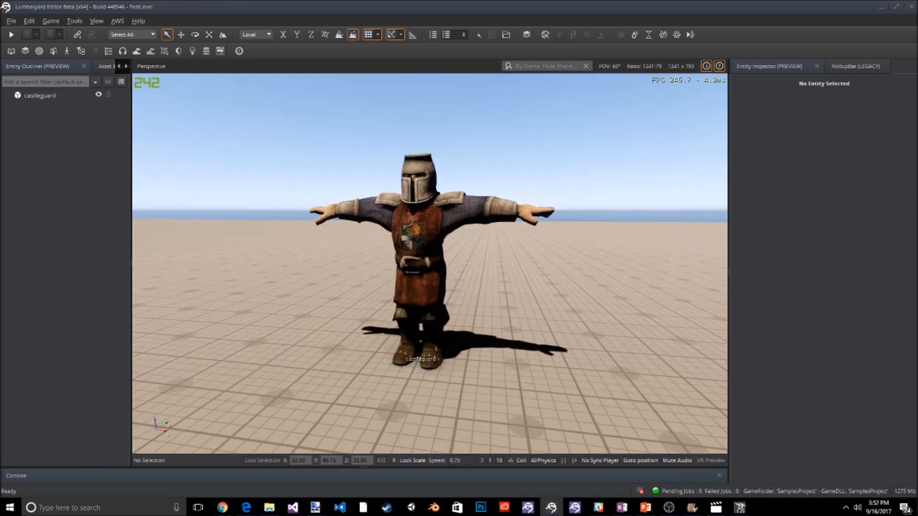